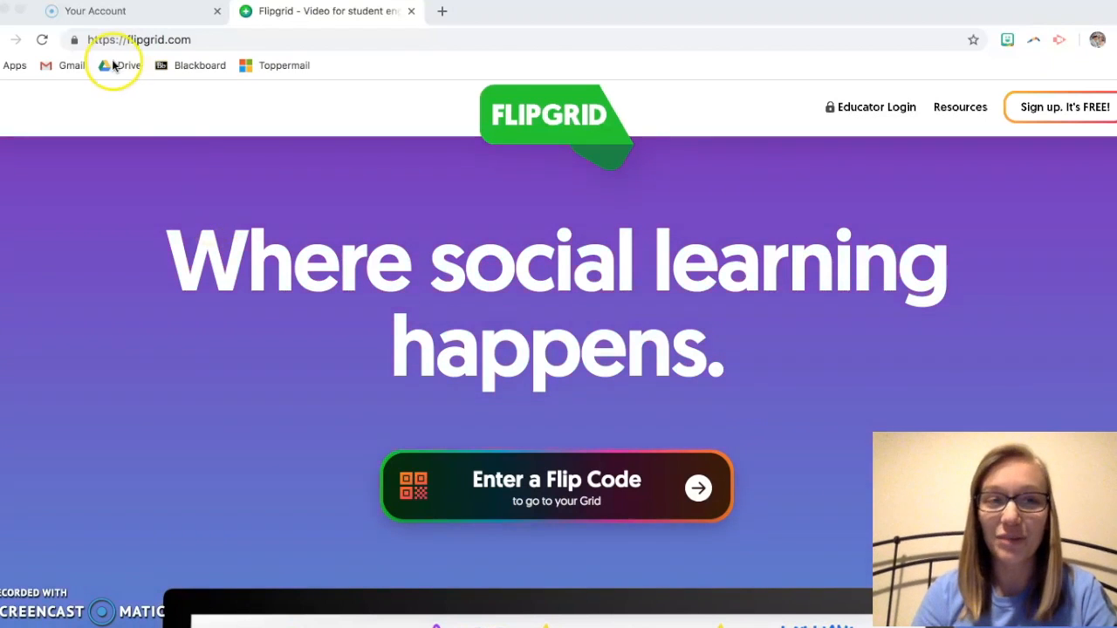
Step: Log in as an educator with Microsoft using the school account, and accept Flipgrid's permissions
{"action": "left_click_drag", "start_coordinate": [87, 43], "coordinate": [204, 40]}
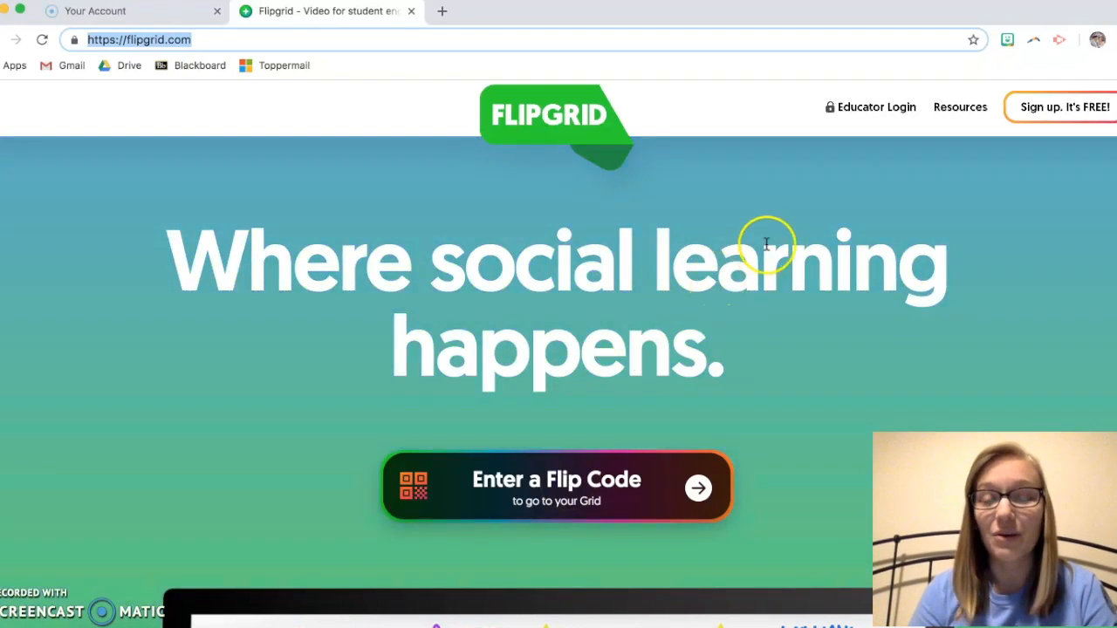
{"action": "left_click", "coordinate": [871, 111]}
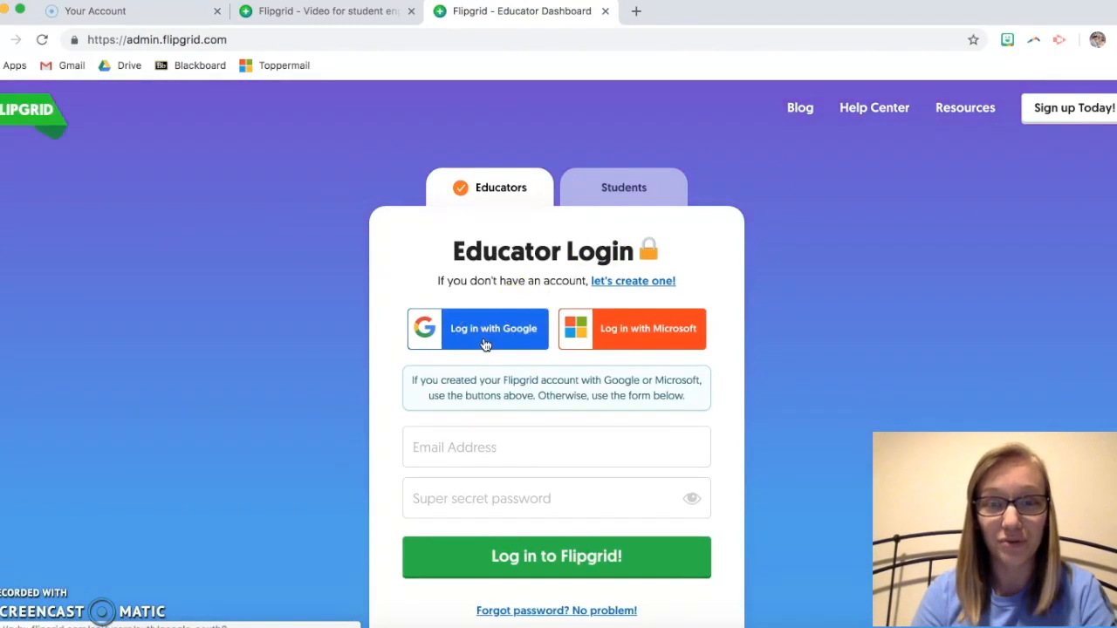
{"action": "left_click", "coordinate": [618, 329]}
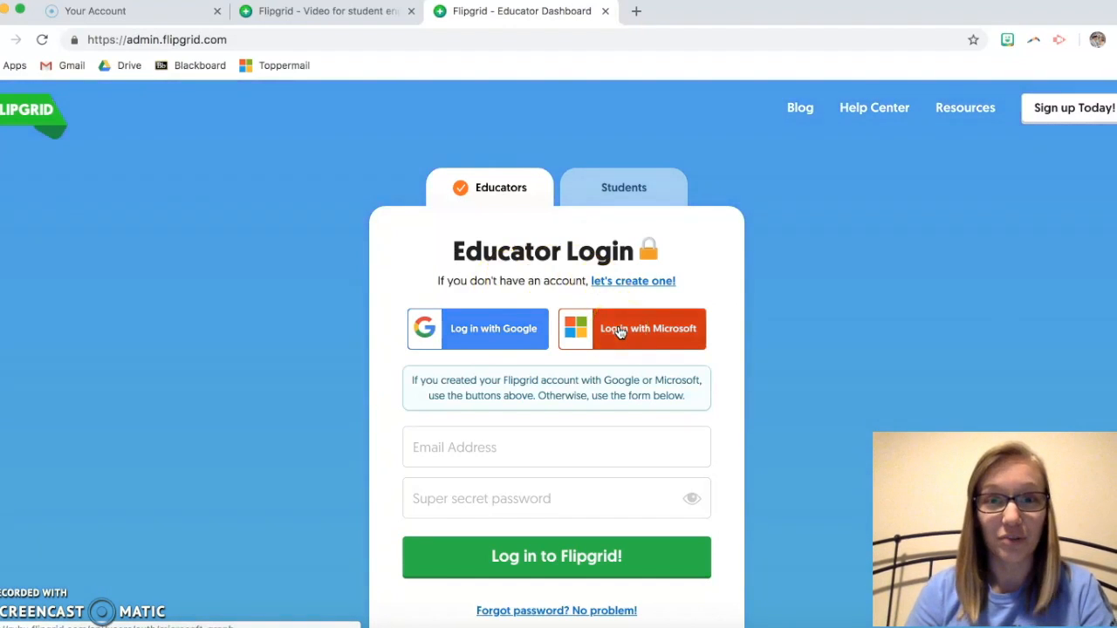
{"action": "left_click", "coordinate": [618, 329]}
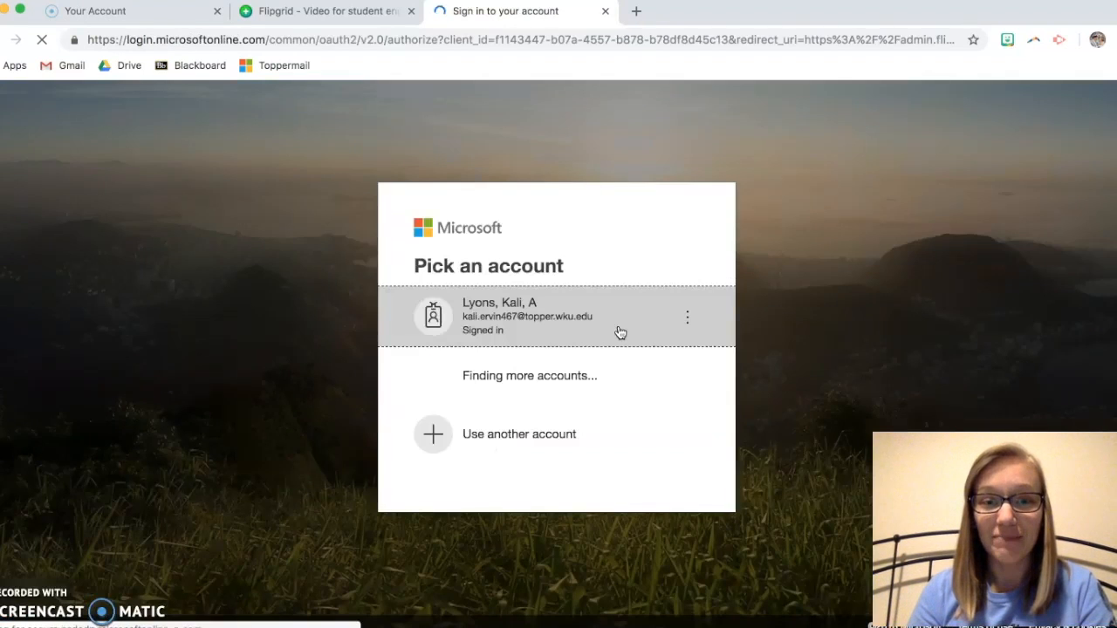
{"action": "left_click", "coordinate": [498, 327]}
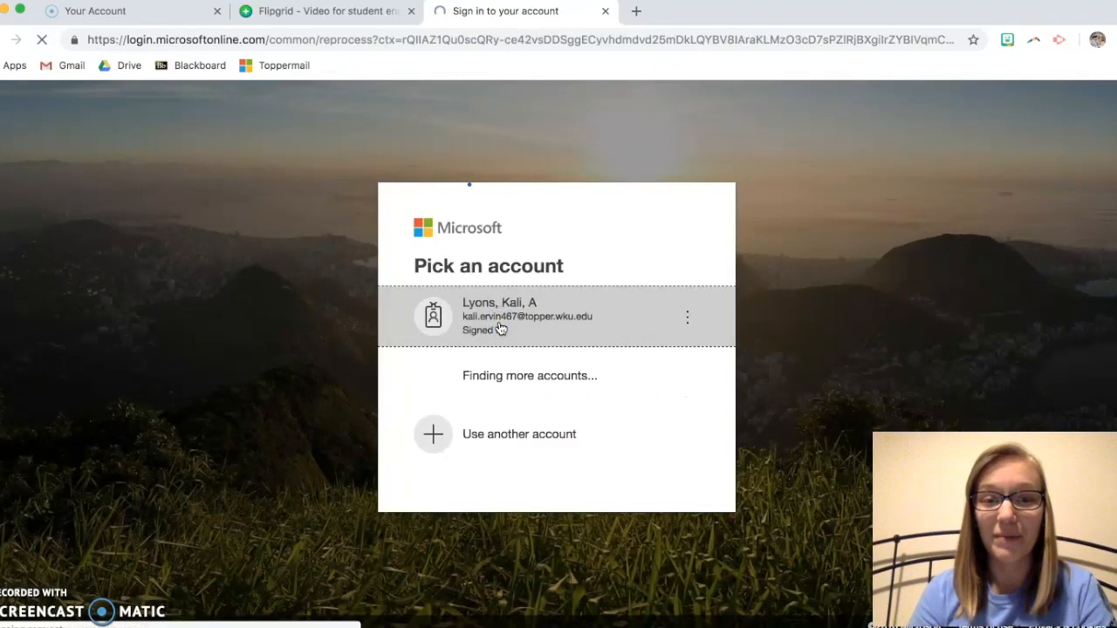
{"action": "left_click", "coordinate": [625, 475]}
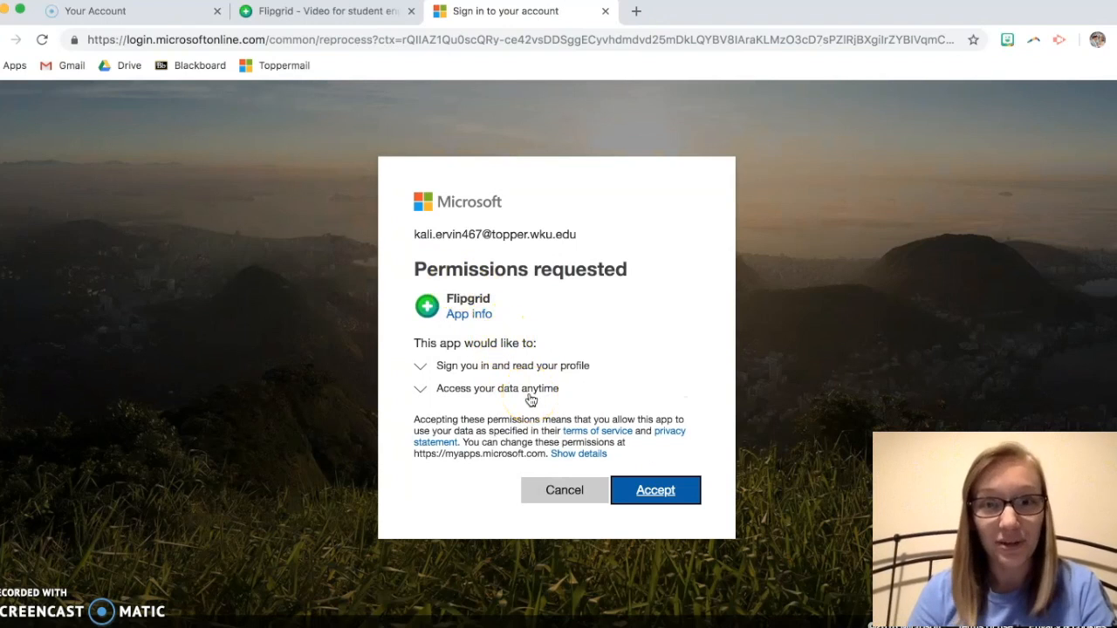
{"action": "left_click", "coordinate": [655, 490]}
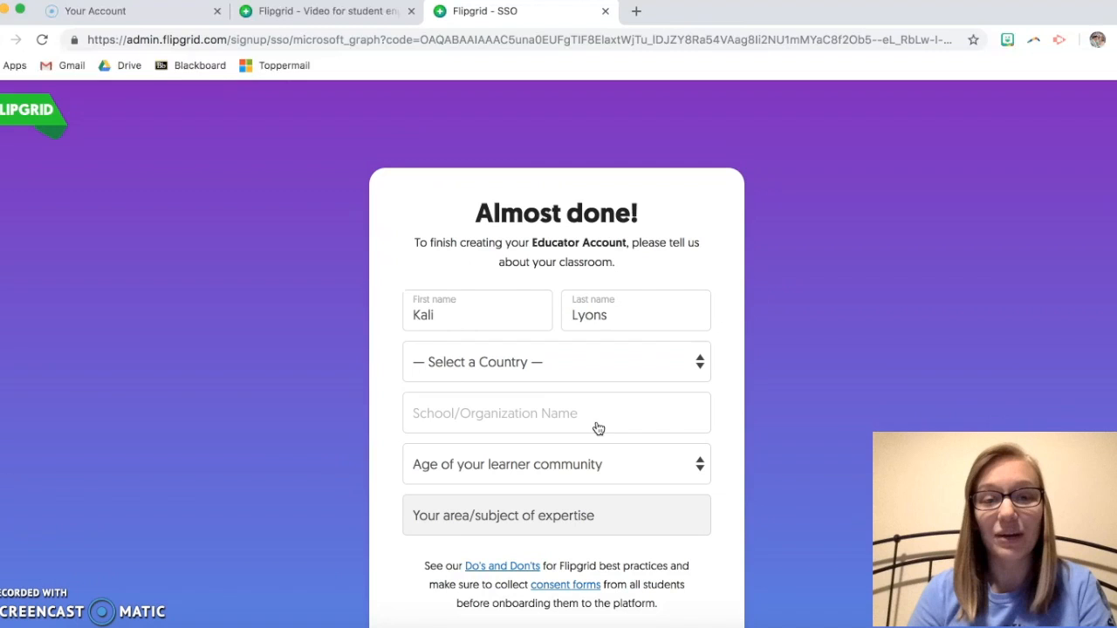
Step: Set the country to United States, the state to Kentucky and the school to WKU
{"action": "scroll", "coordinate": [641, 342], "scroll_direction": "down", "scroll_amount": 1}
{"action": "left_click", "coordinate": [609, 345]}
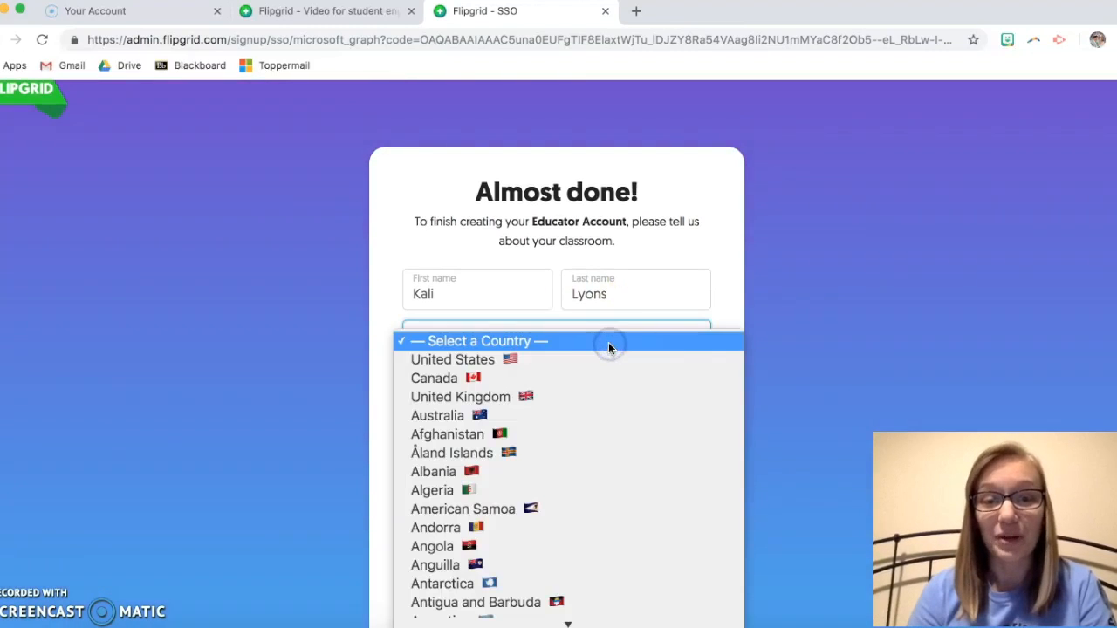
{"action": "left_click", "coordinate": [571, 357]}
{"action": "scroll", "coordinate": [361, 353], "scroll_direction": "down", "scroll_amount": 1}
{"action": "left_click", "coordinate": [439, 365]}
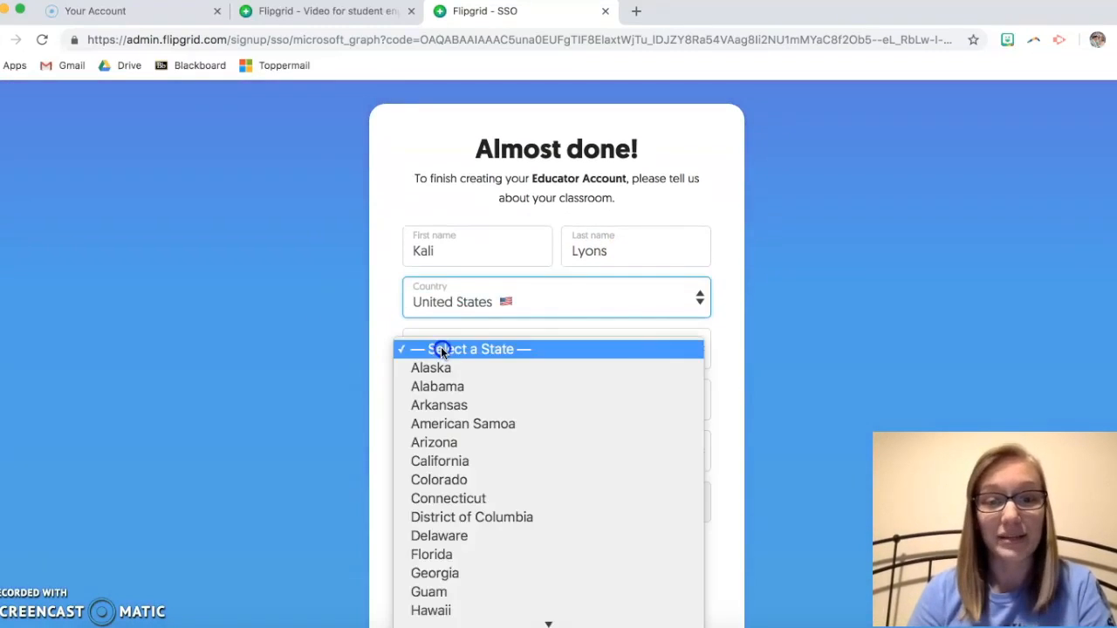
{"action": "scroll", "coordinate": [574, 440], "scroll_direction": "down", "scroll_amount": 8}
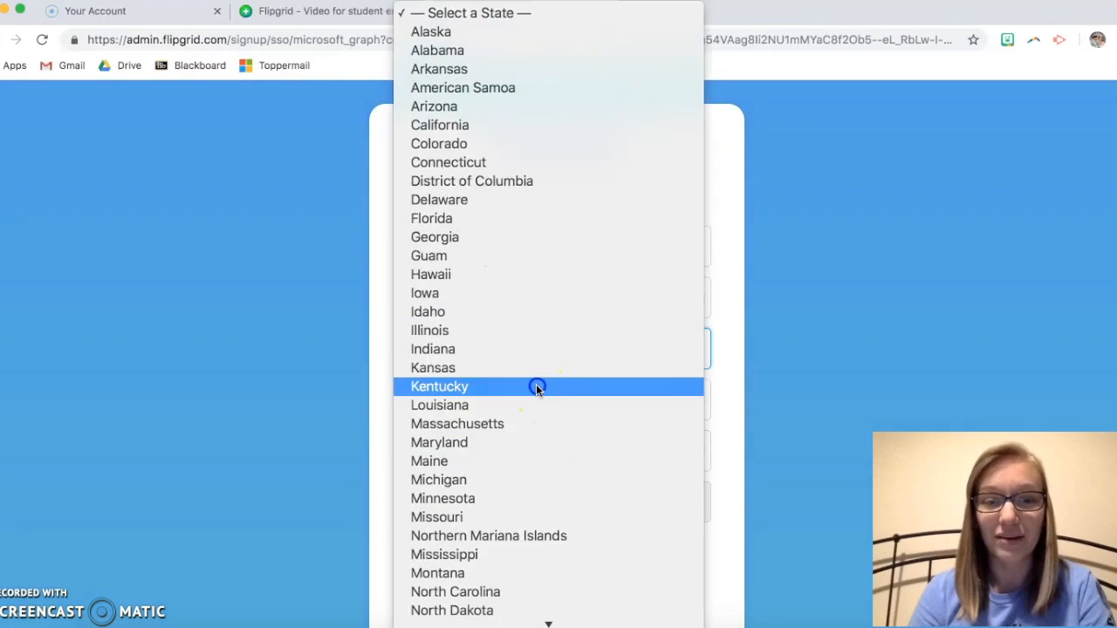
{"action": "left_click", "coordinate": [536, 386]}
{"action": "left_click", "coordinate": [478, 389]}
{"action": "type", "text": "WKU"}
Step: Choose Elementary (ages 5-10) and All subjects, agree to the terms, and submit the profile
{"action": "left_click", "coordinate": [481, 446]}
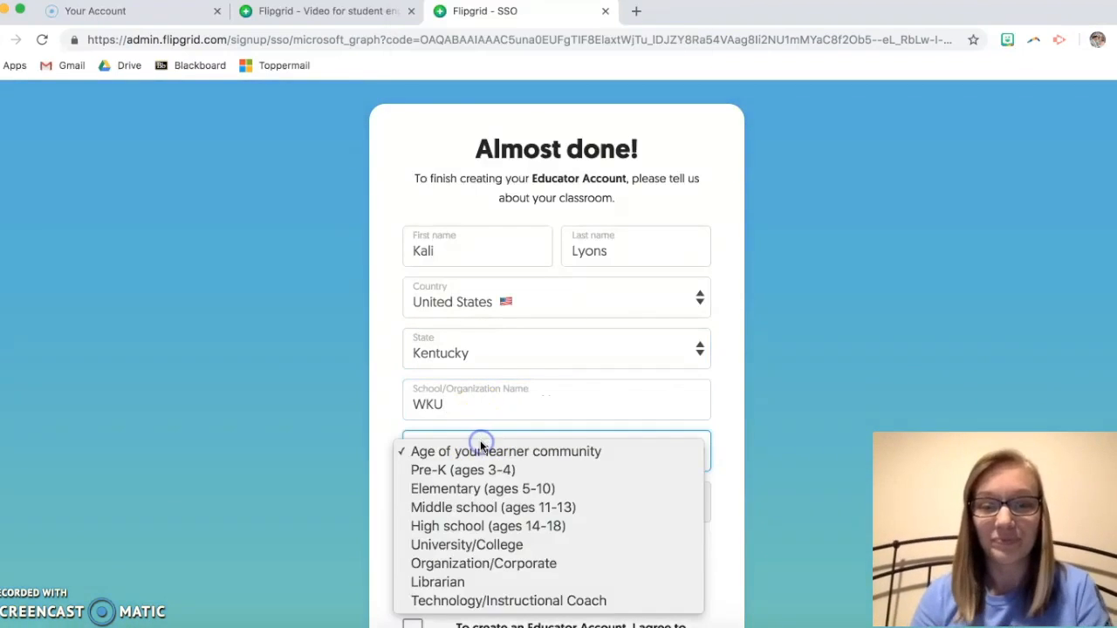
{"action": "left_click", "coordinate": [486, 489]}
{"action": "scroll", "coordinate": [365, 421], "scroll_direction": "down", "scroll_amount": 1}
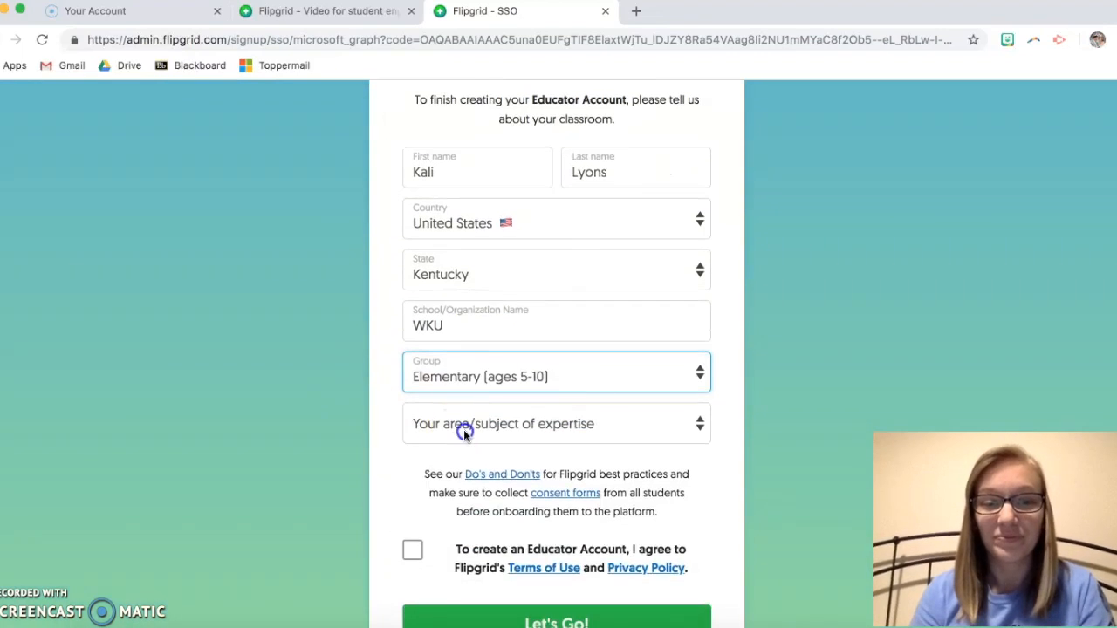
{"action": "left_click", "coordinate": [462, 429]}
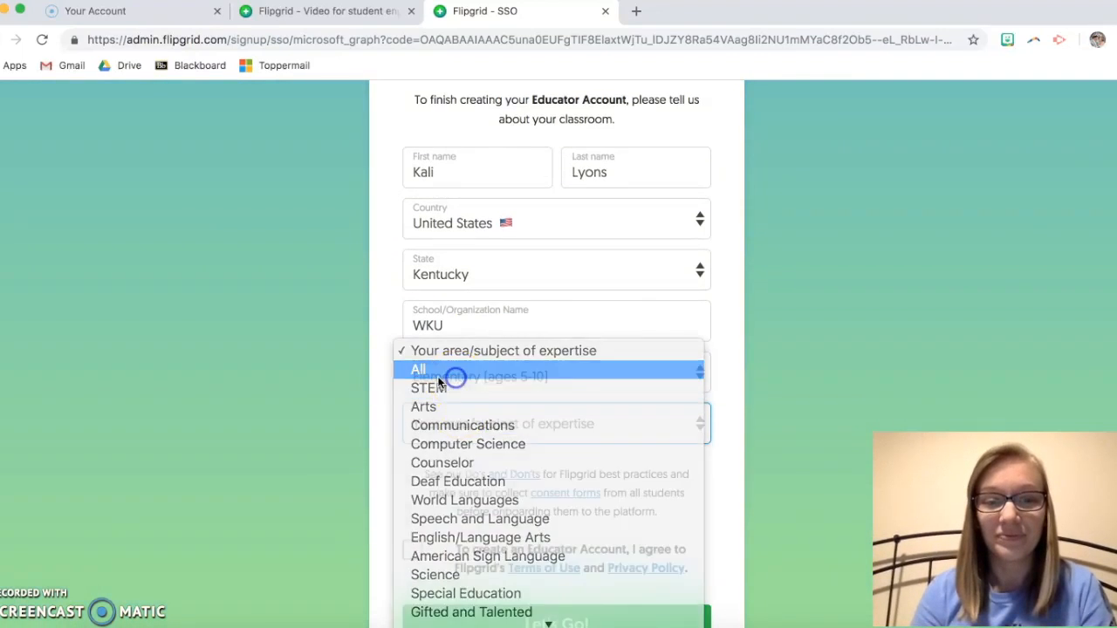
{"action": "left_click", "coordinate": [449, 369]}
{"action": "scroll", "coordinate": [330, 376], "scroll_direction": "down", "scroll_amount": 1}
{"action": "left_click", "coordinate": [419, 482]}
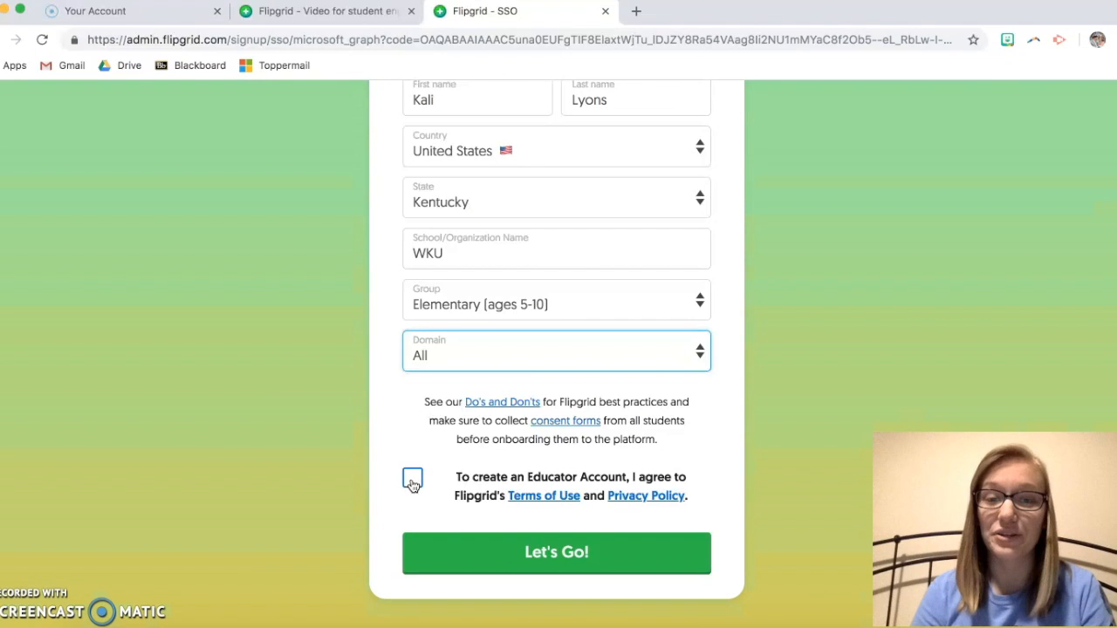
{"action": "left_click", "coordinate": [413, 481]}
{"action": "left_click", "coordinate": [559, 552]}
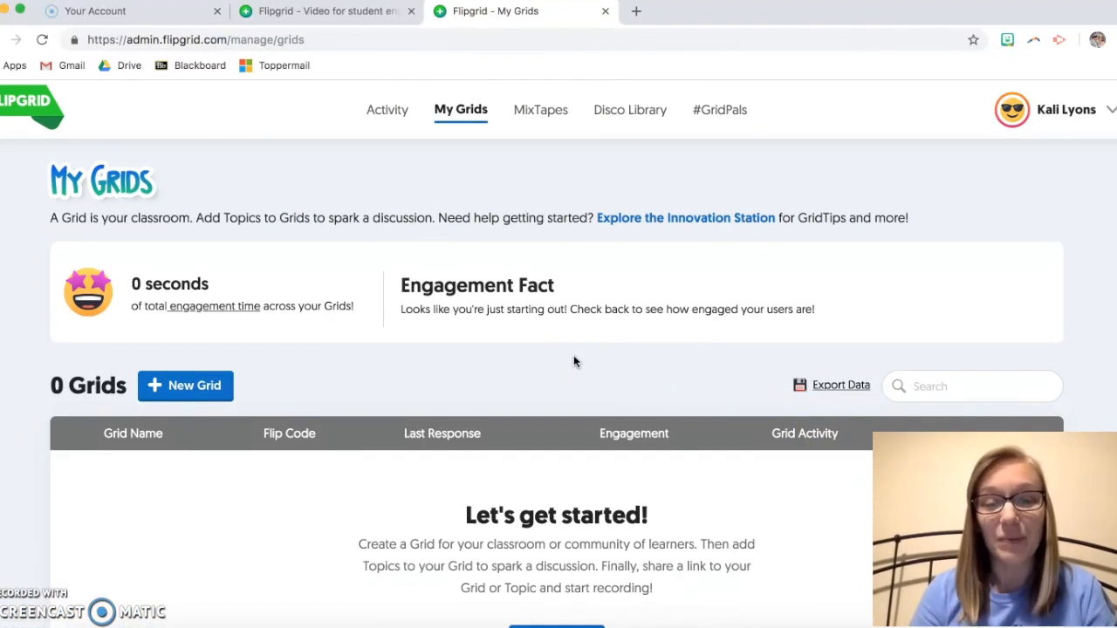
Step: Create a new grid and pick School Email Domain as its community type
{"action": "scroll", "coordinate": [574, 360], "scroll_direction": "down", "scroll_amount": 1}
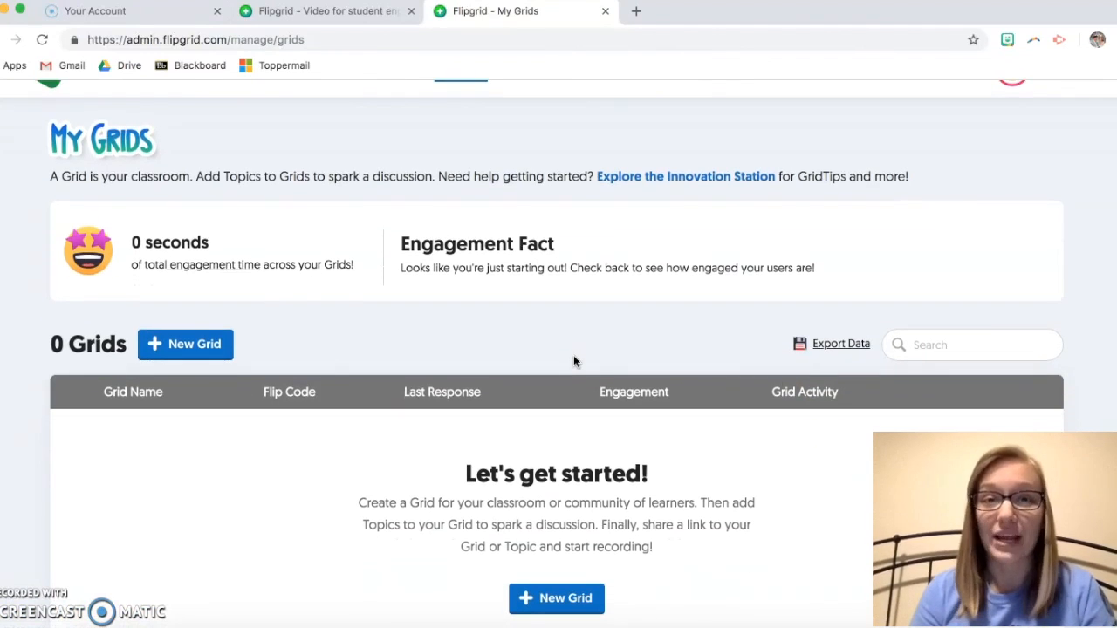
{"action": "left_click", "coordinate": [215, 349]}
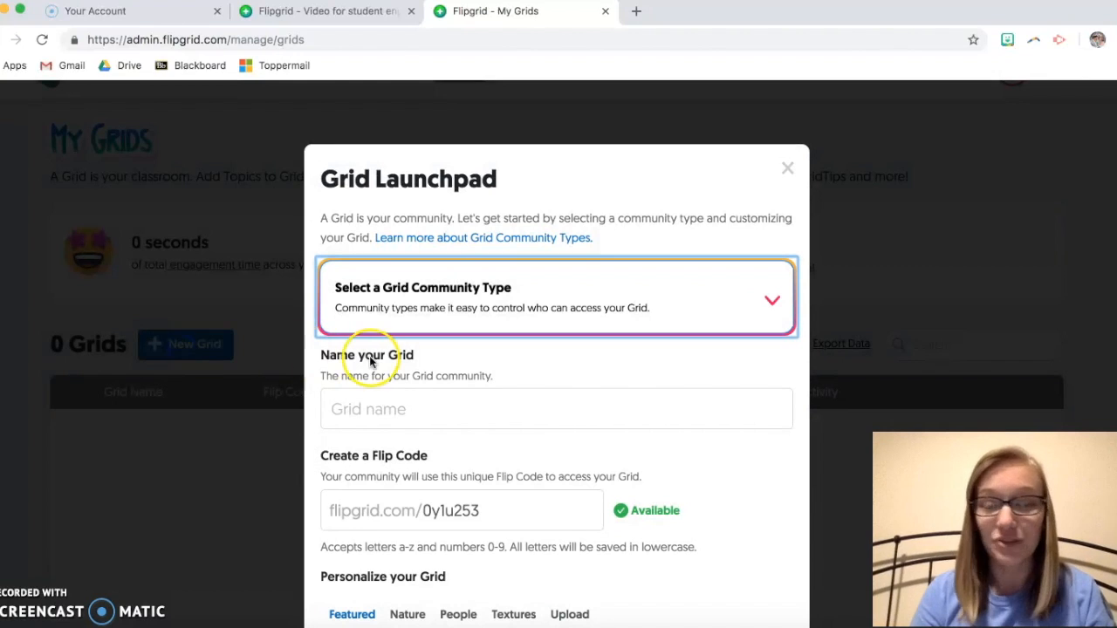
{"action": "scroll", "coordinate": [512, 346], "scroll_direction": "down", "scroll_amount": 2}
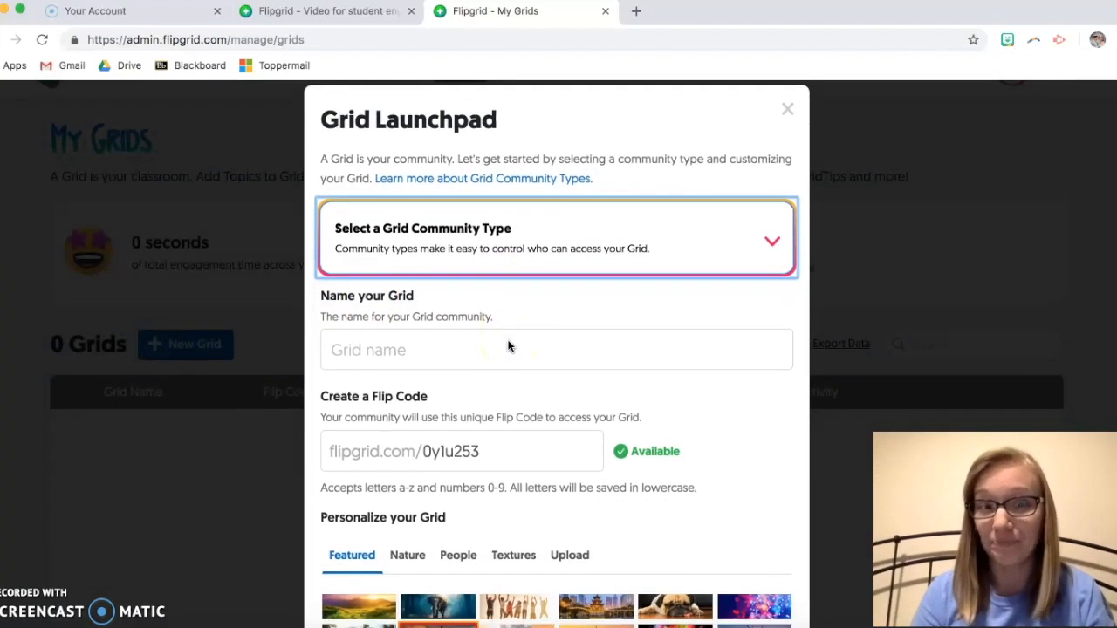
{"action": "scroll", "coordinate": [509, 347], "scroll_direction": "down", "scroll_amount": 1}
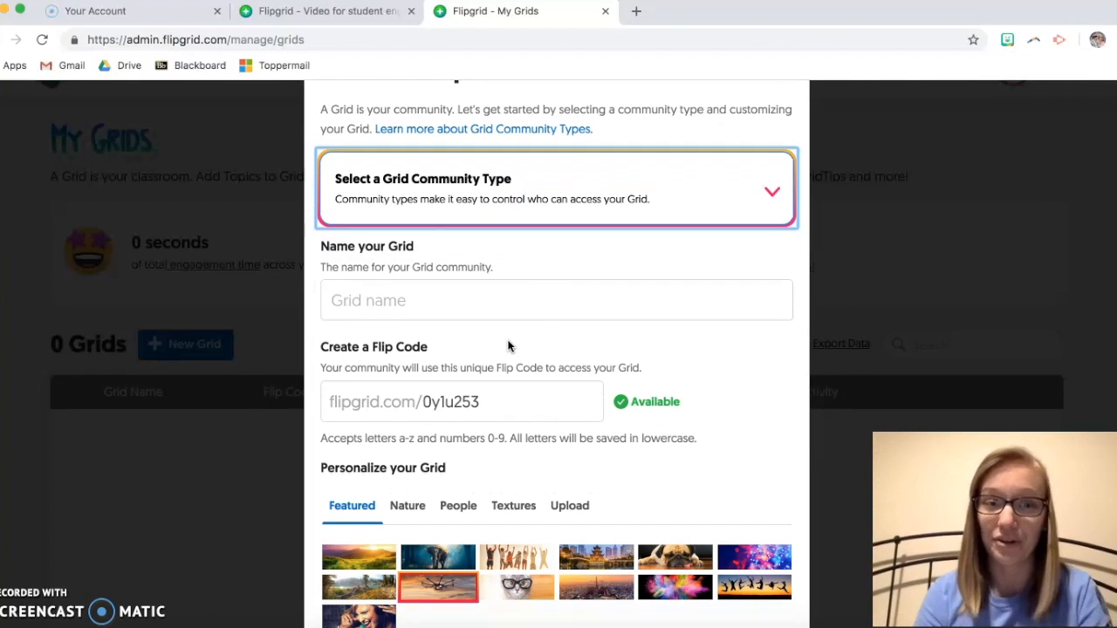
{"action": "left_click", "coordinate": [657, 213]}
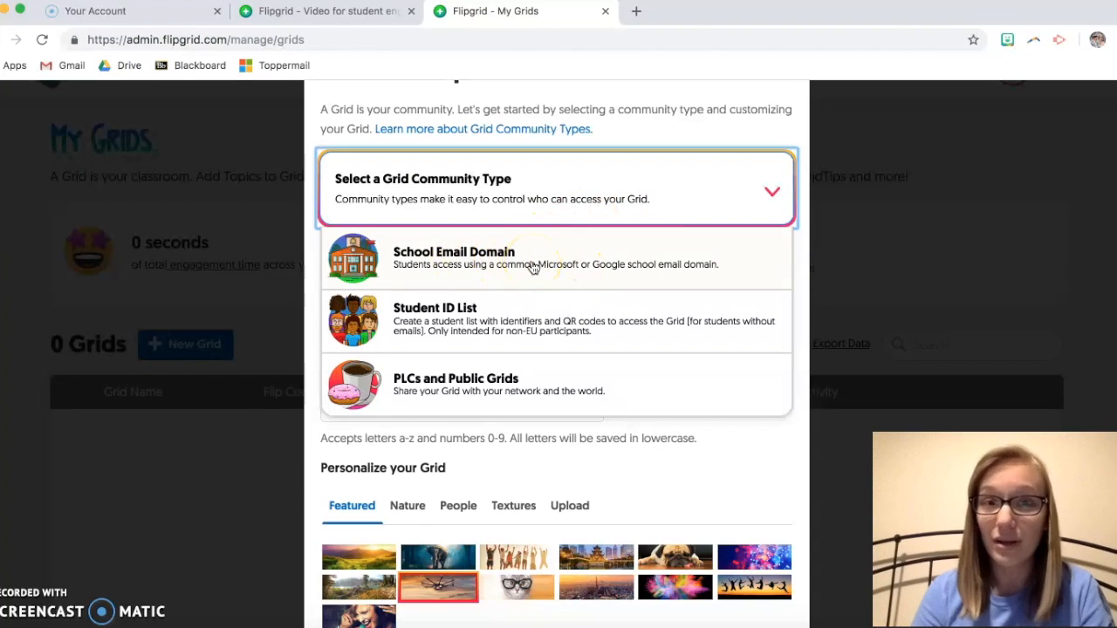
{"action": "left_click", "coordinate": [502, 268]}
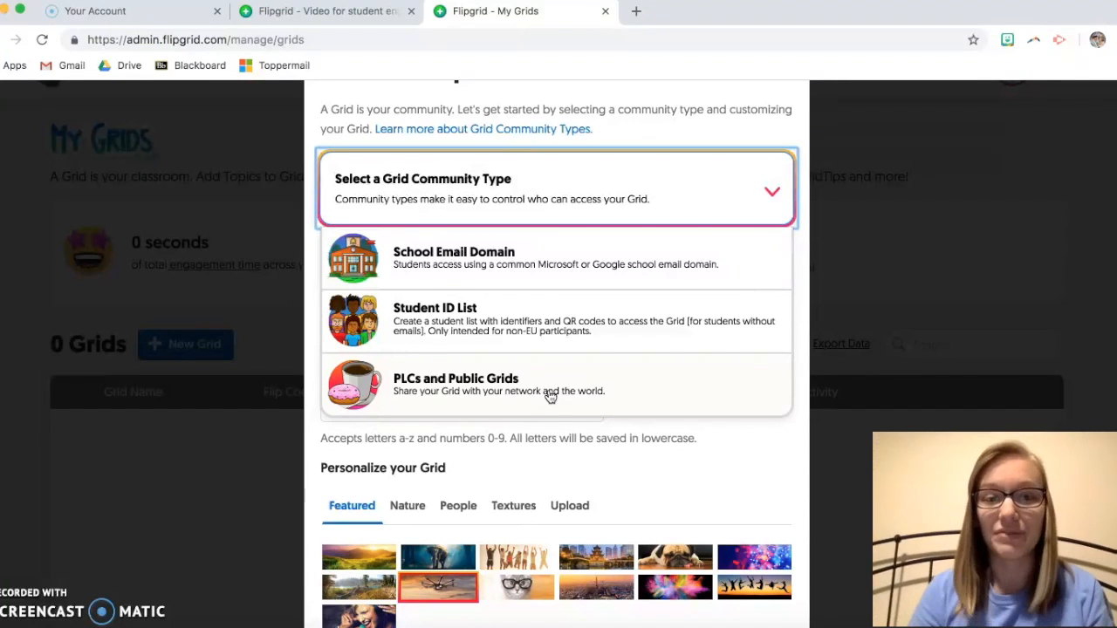
{"action": "left_click", "coordinate": [497, 268]}
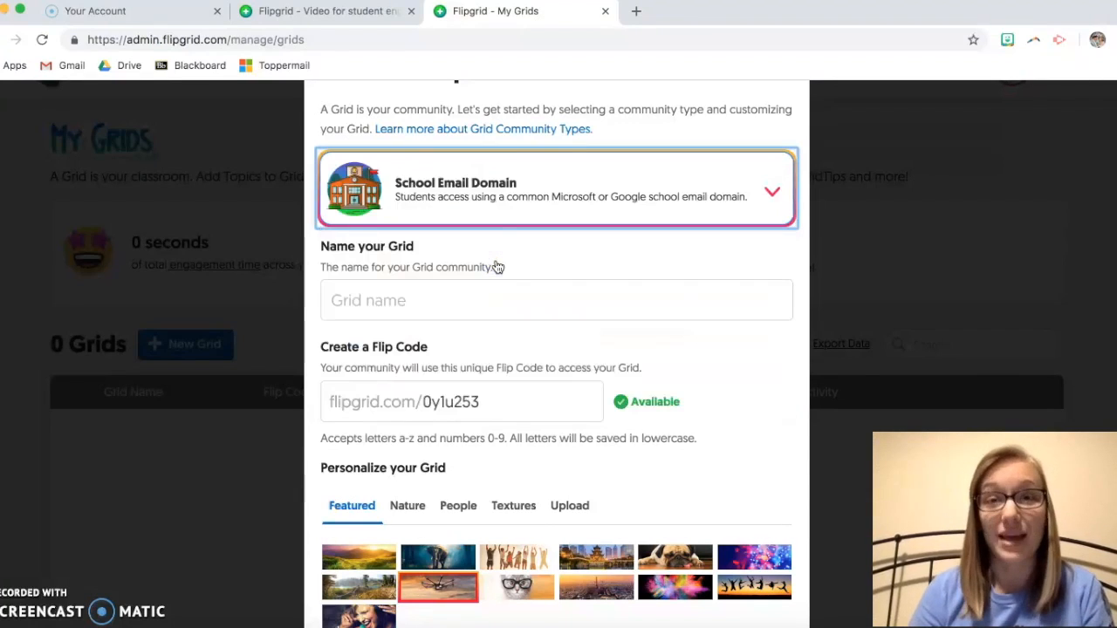
{"action": "left_click", "coordinate": [434, 295]}
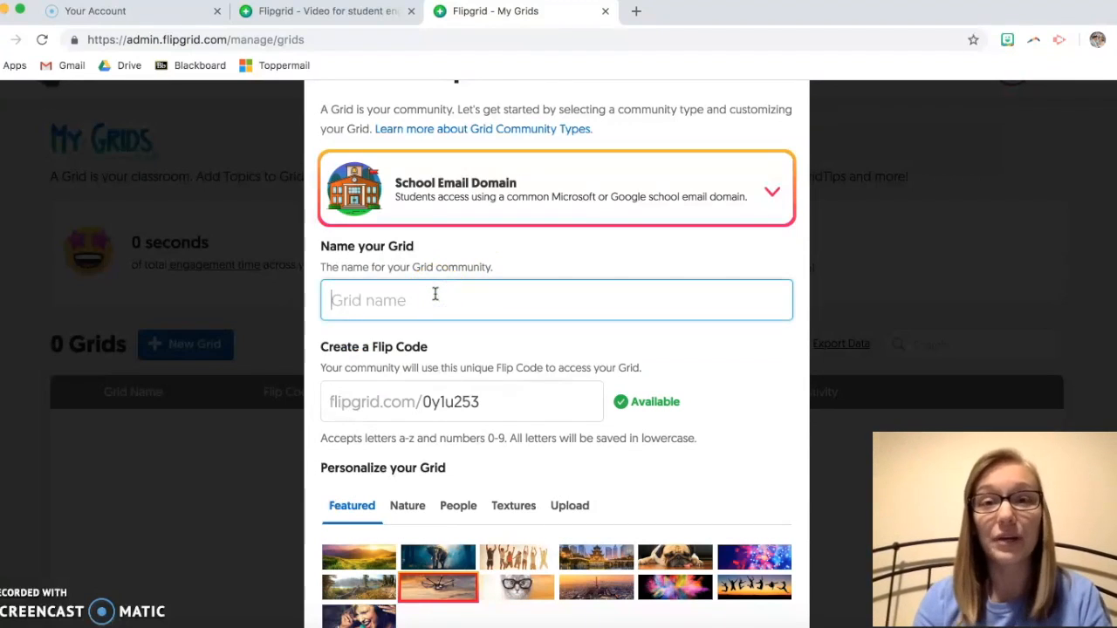
{"action": "type", "text": "Ervin's Class"}
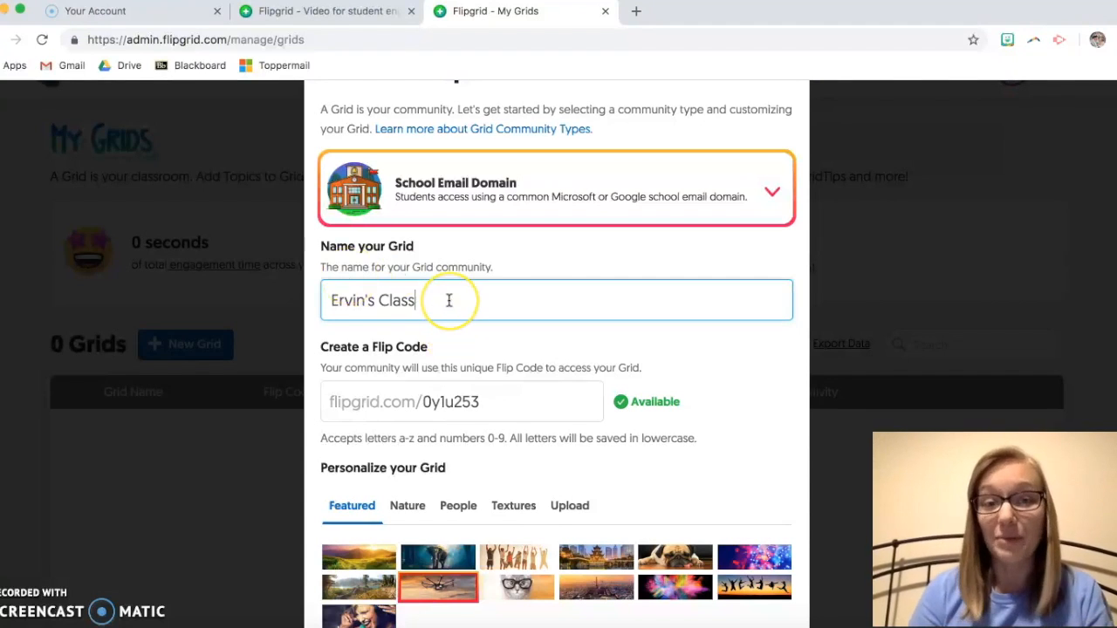
{"action": "scroll", "coordinate": [449, 301], "scroll_direction": "down", "scroll_amount": 1}
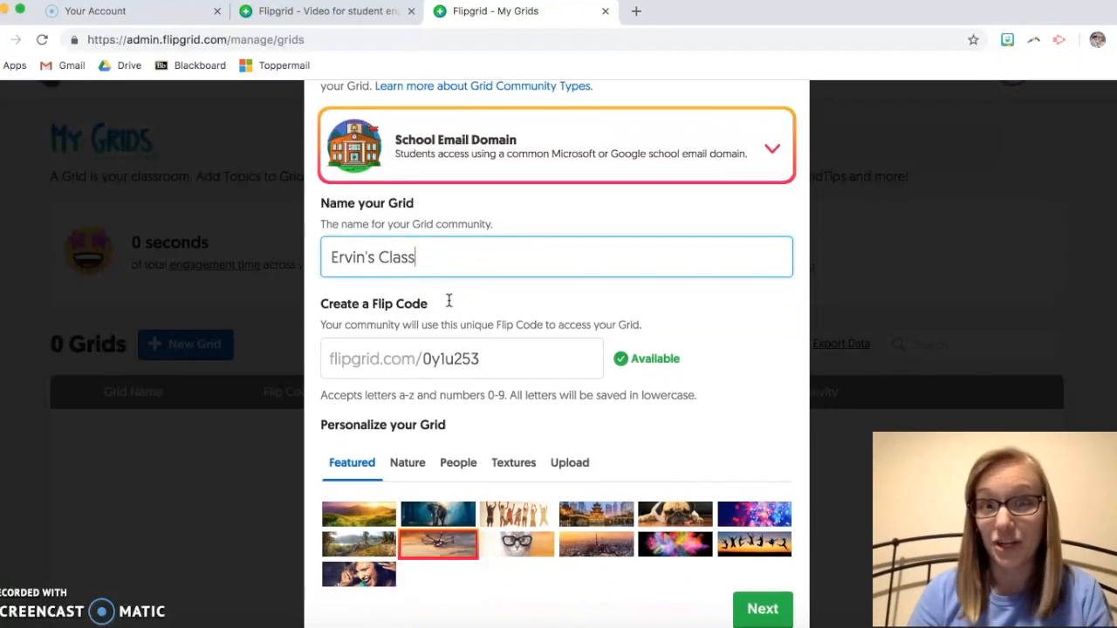
{"action": "left_click", "coordinate": [502, 358]}
{"action": "left_click_drag", "start_coordinate": [503, 358], "coordinate": [426, 358]}
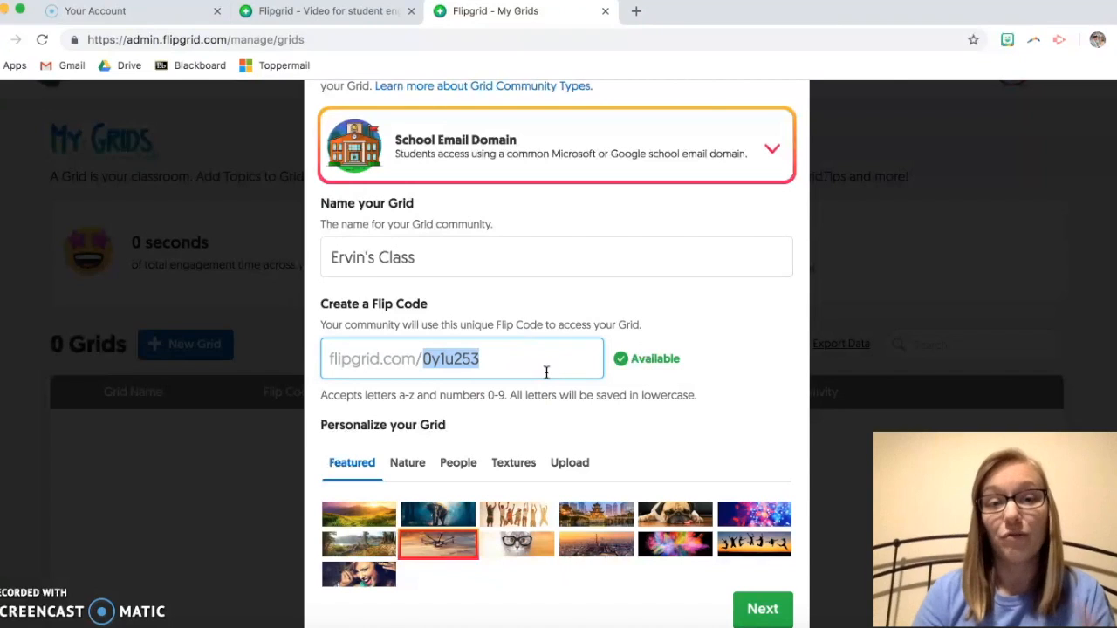
{"action": "left_click_drag", "start_coordinate": [425, 359], "coordinate": [502, 366]}
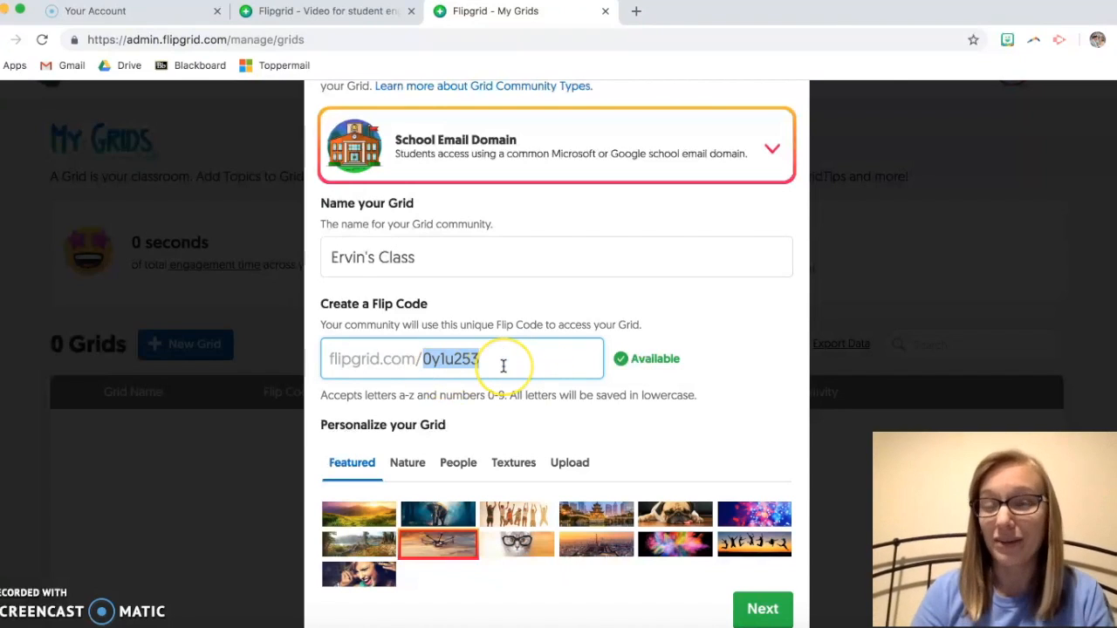
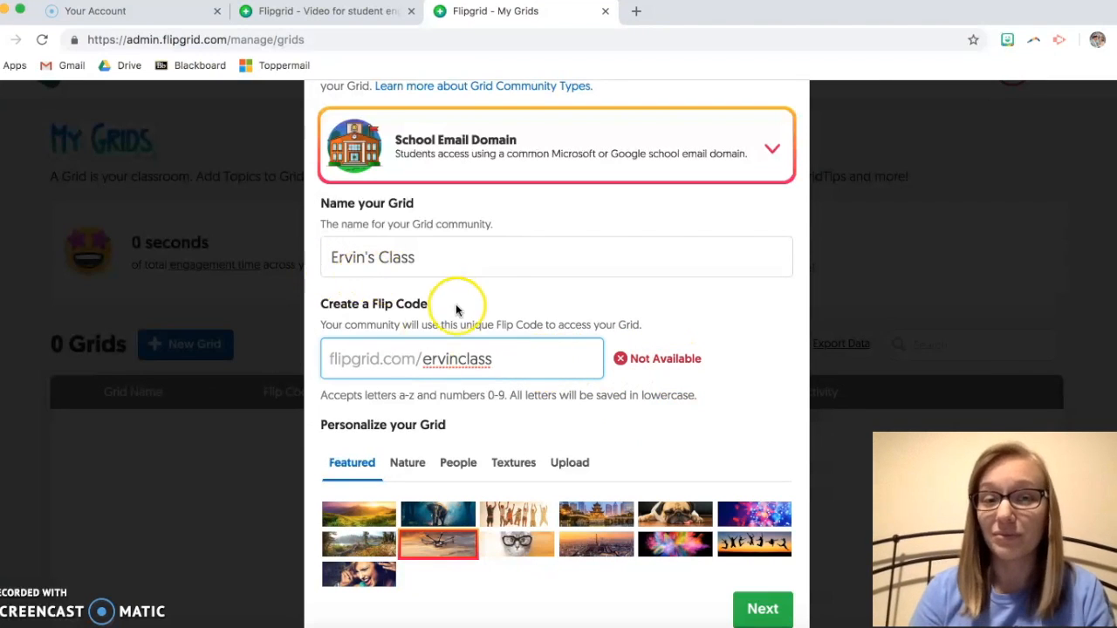
{"action": "left_click", "coordinate": [459, 358]}
{"action": "type", "text": "s"}
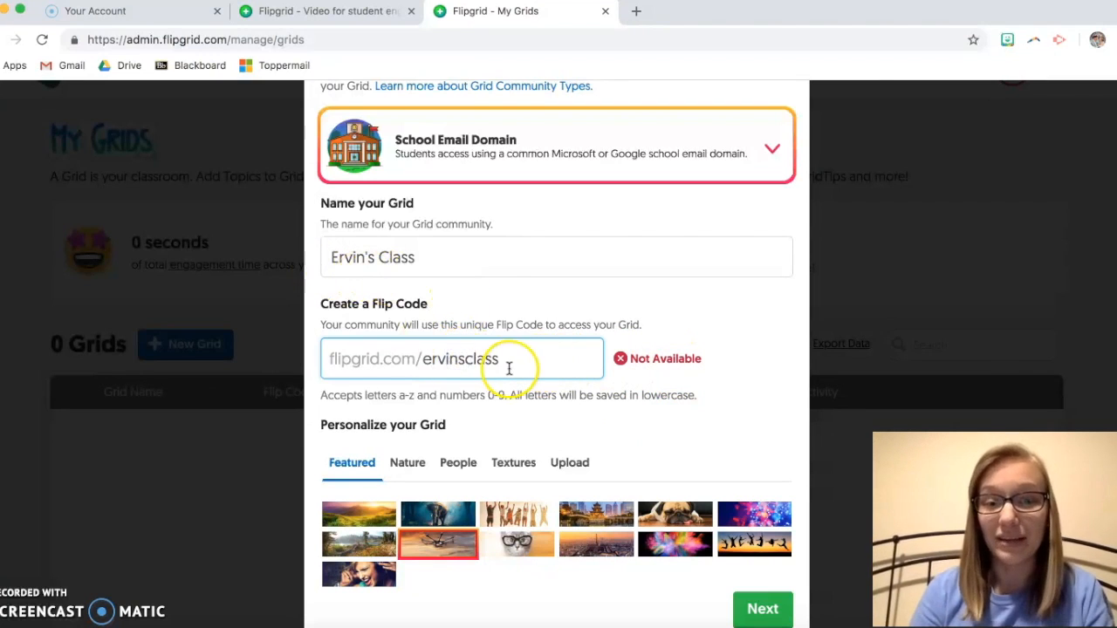
{"action": "left_click_drag", "start_coordinate": [511, 361], "coordinate": [425, 361]}
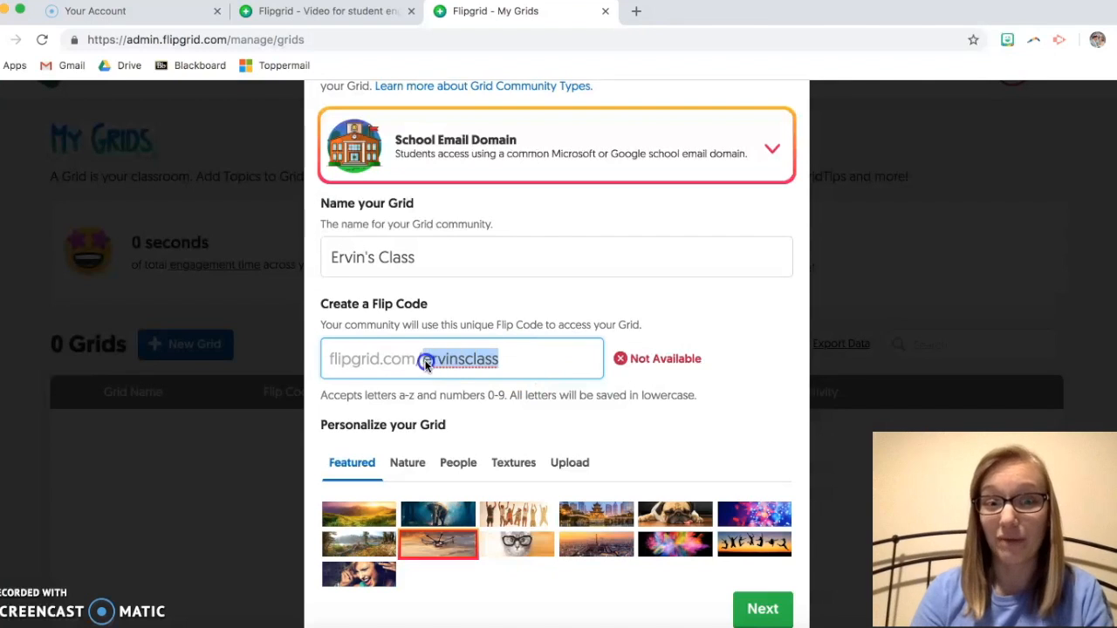
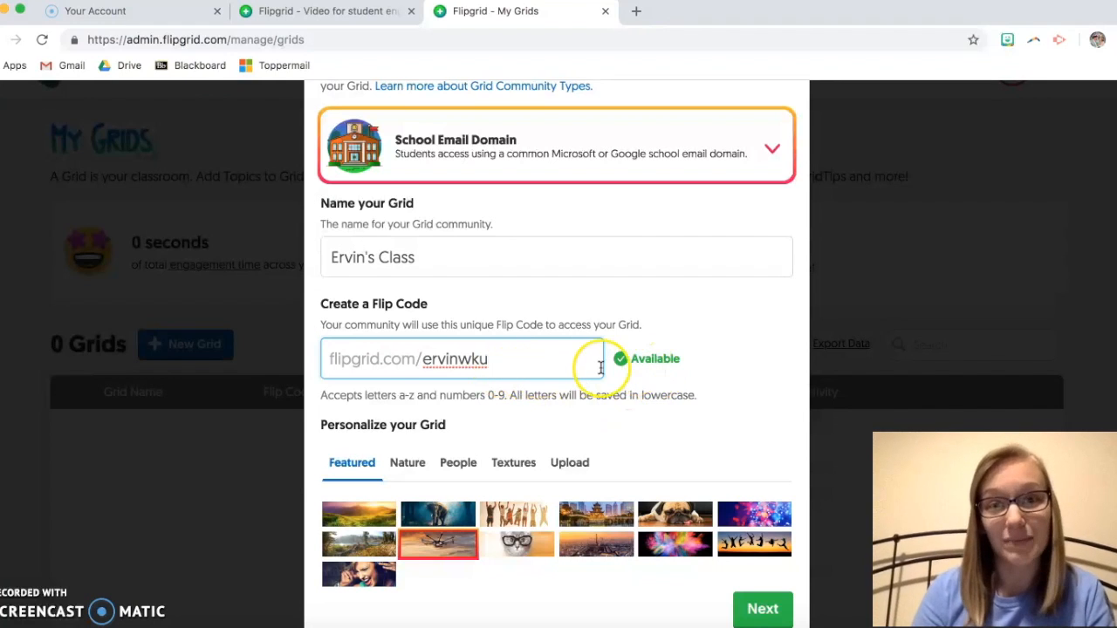
Step: Choose the featured elephant cover image and continue to the email domain step
{"action": "scroll", "coordinate": [594, 362], "scroll_direction": "down", "scroll_amount": 1}
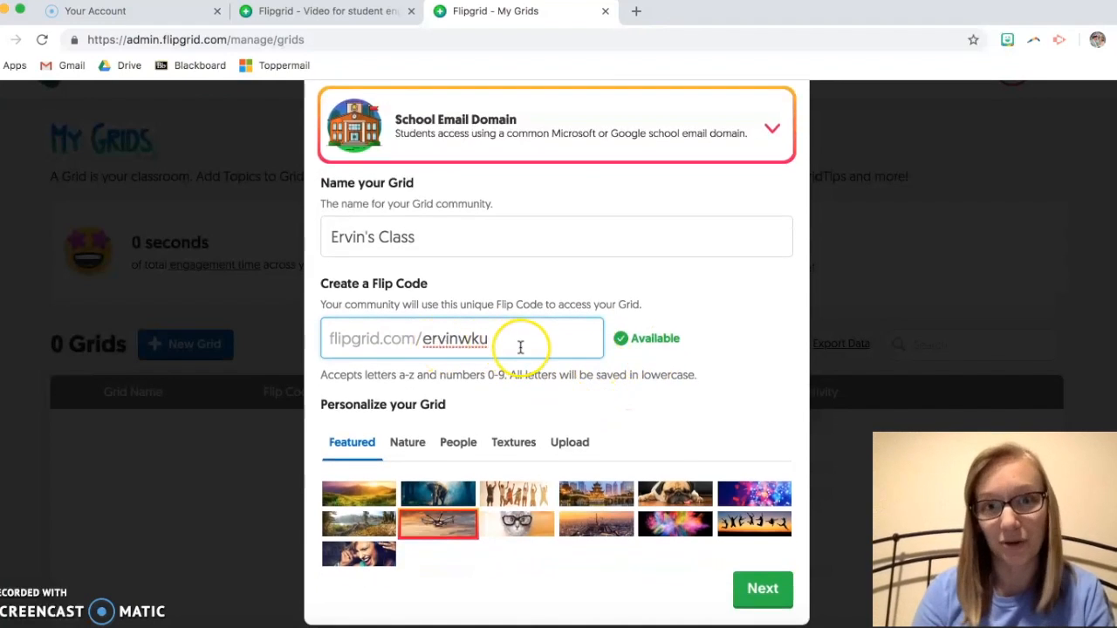
{"action": "scroll", "coordinate": [614, 333], "scroll_direction": "down", "scroll_amount": 3}
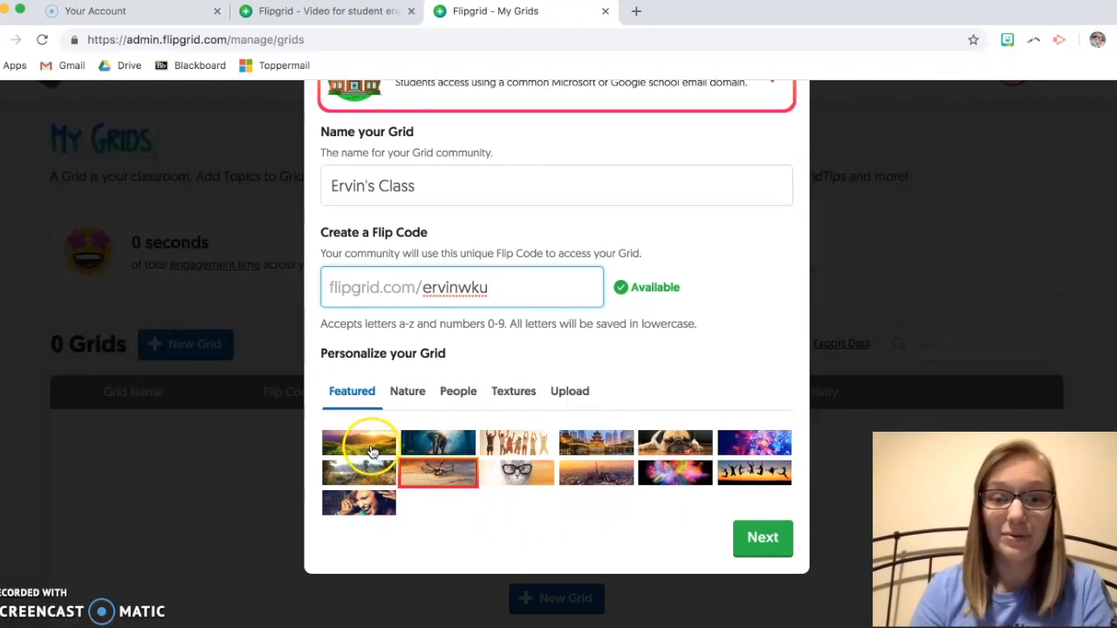
{"action": "left_click", "coordinate": [426, 445]}
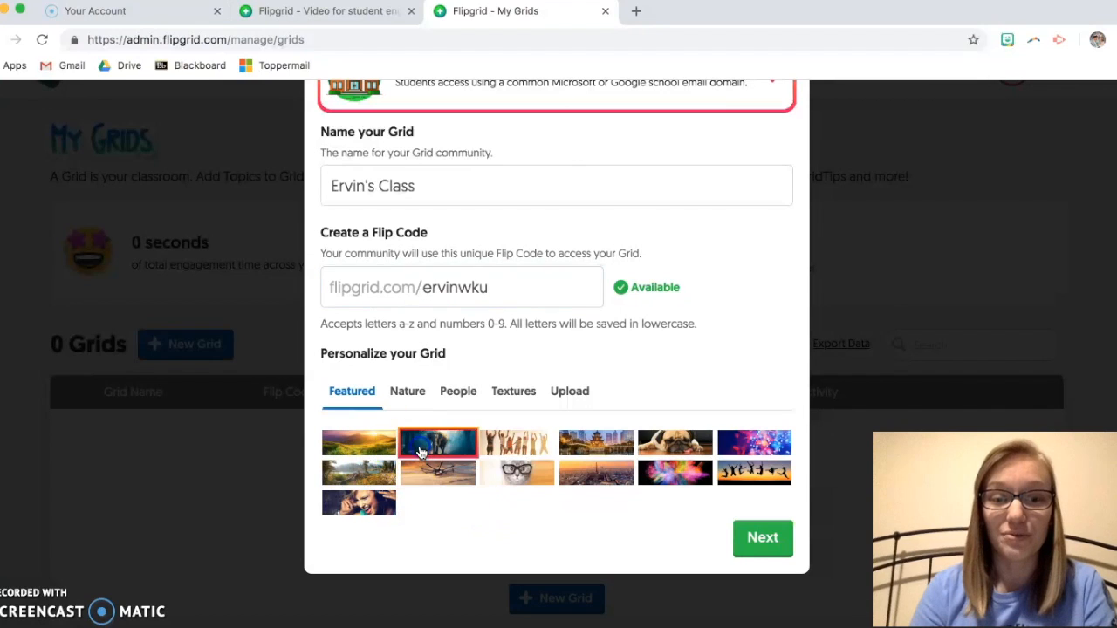
{"action": "left_click", "coordinate": [744, 543]}
{"action": "left_click", "coordinate": [506, 314]}
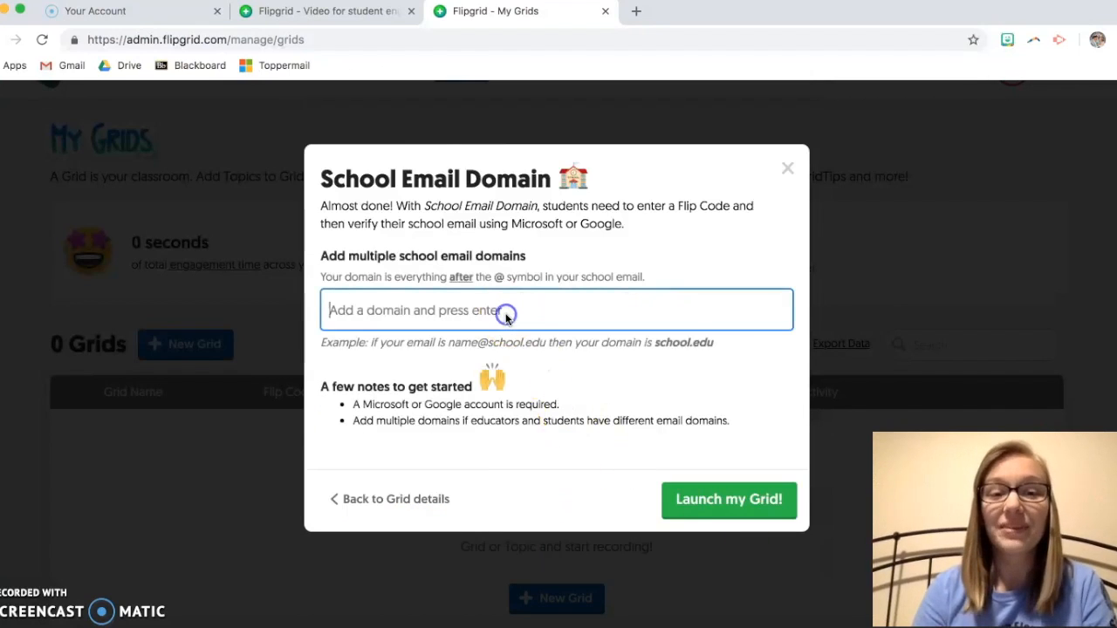
{"action": "left_click", "coordinate": [487, 318]}
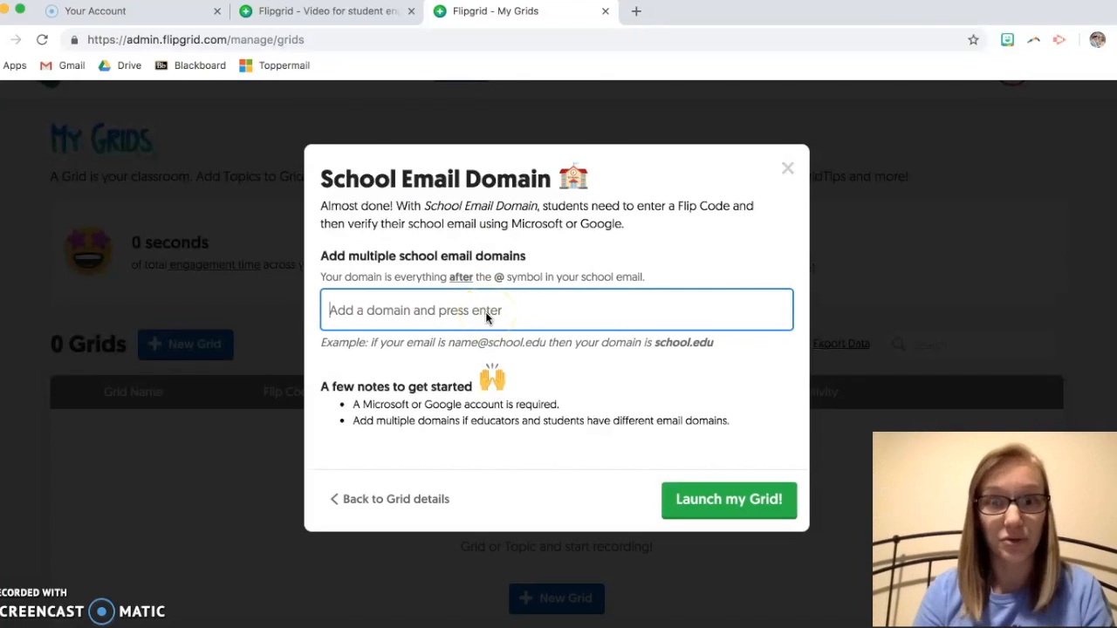
{"action": "type", "text": "@stu.b"}
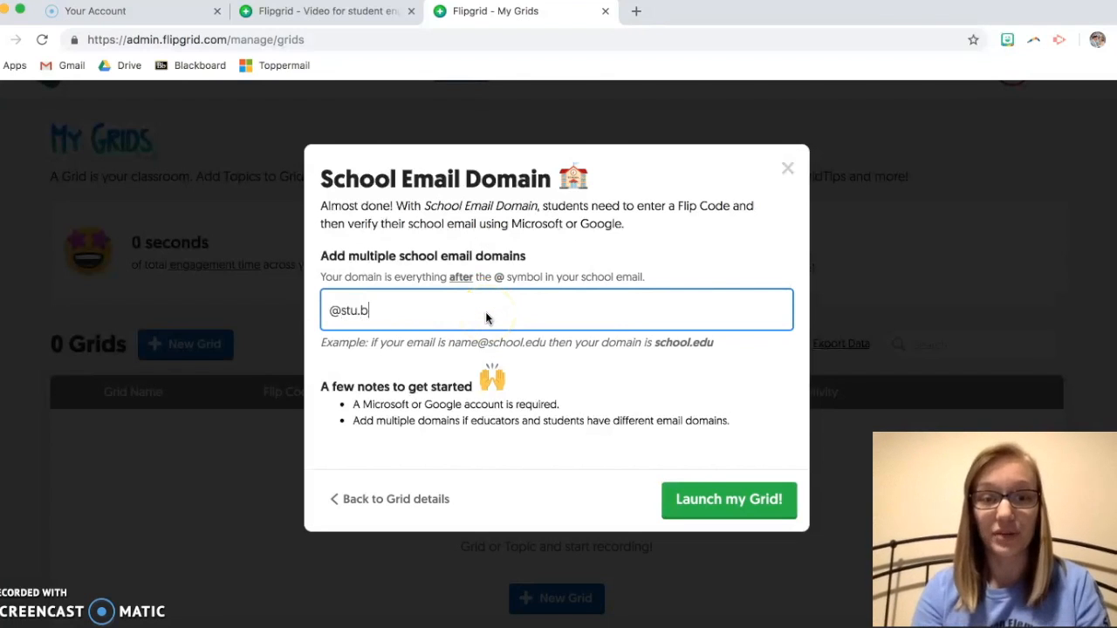
{"action": "type", "text": "ullitt.k"}
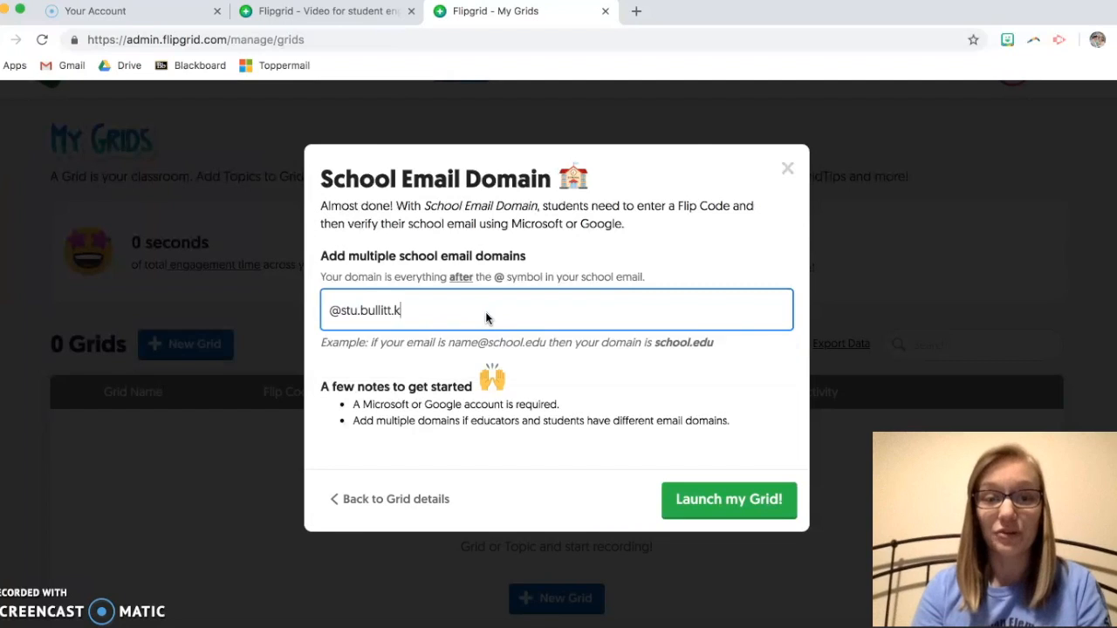
{"action": "type", "text": "yschools.us"}
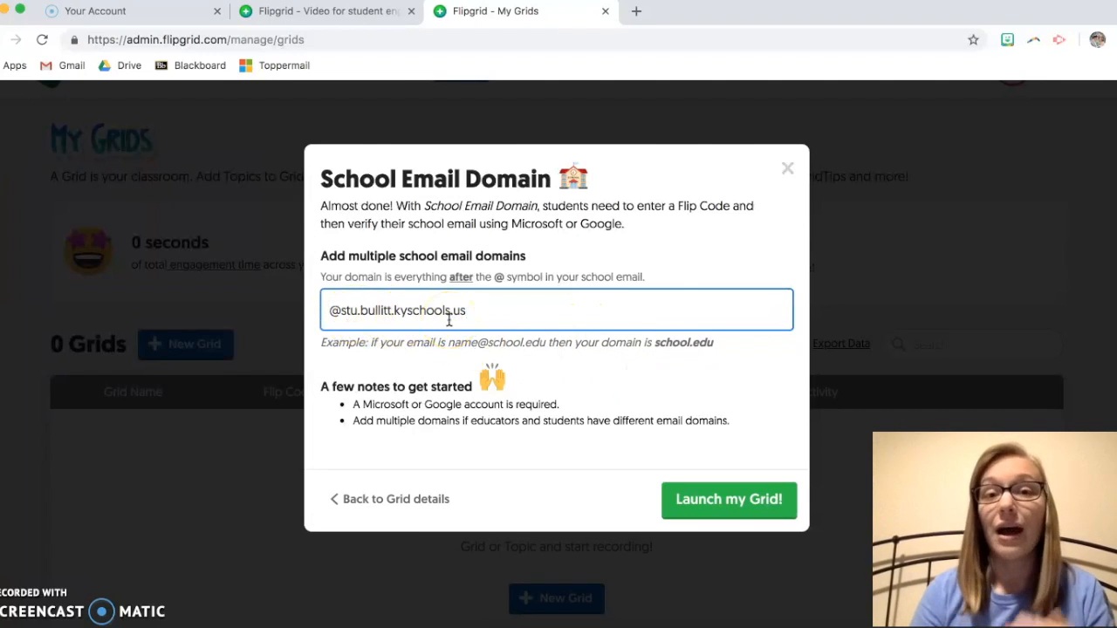
{"action": "left_click_drag", "start_coordinate": [334, 310], "coordinate": [479, 312]}
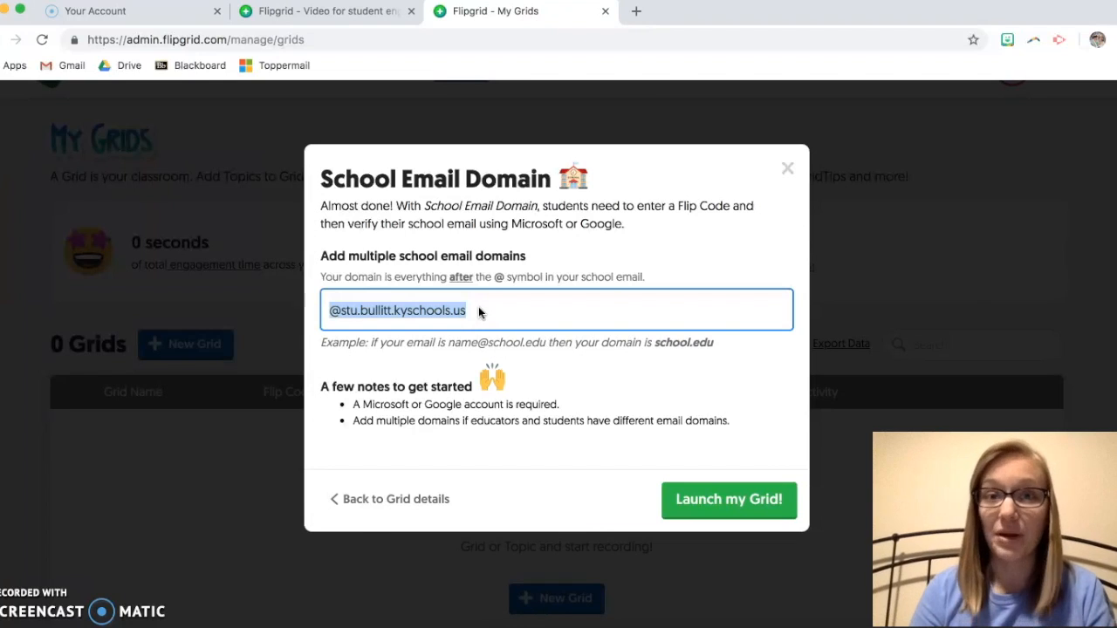
{"action": "left_click_drag", "start_coordinate": [465, 310], "coordinate": [481, 315]}
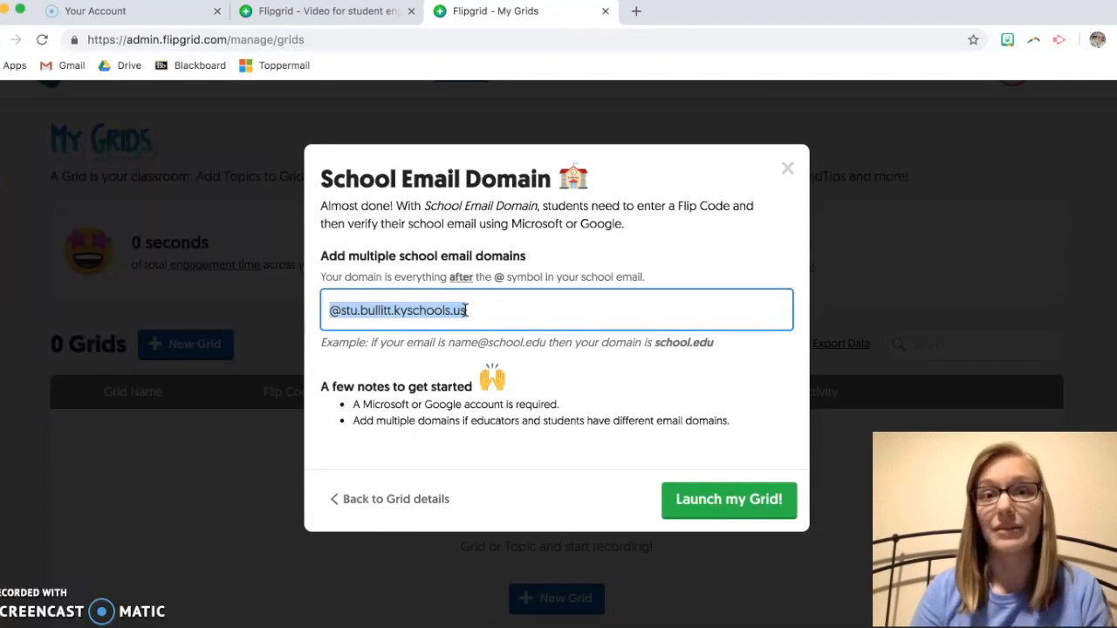
Step: Launch the grid, then choose 'View the Grid as a student' to open it in a new tab
{"action": "left_click", "coordinate": [705, 503]}
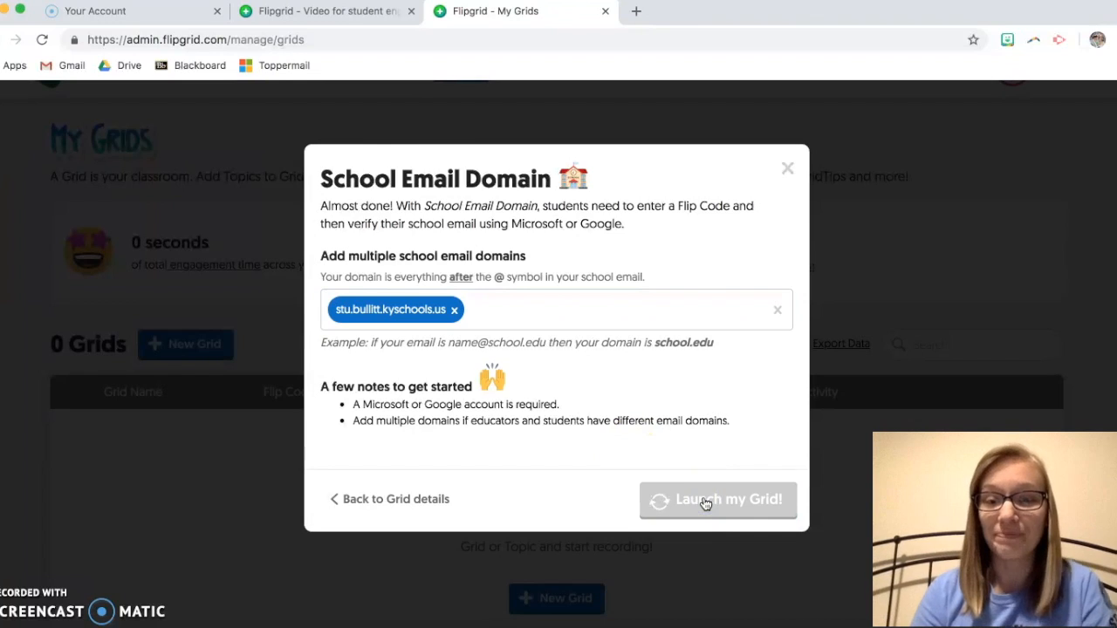
{"action": "scroll", "coordinate": [710, 390], "scroll_direction": "down", "scroll_amount": 1}
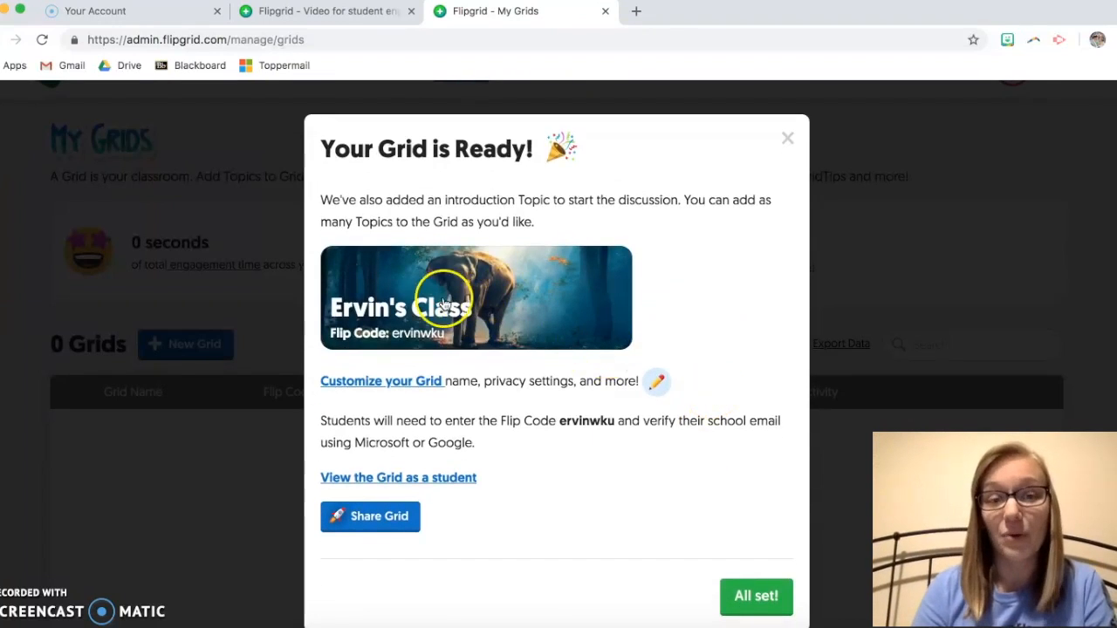
{"action": "left_click", "coordinate": [407, 480]}
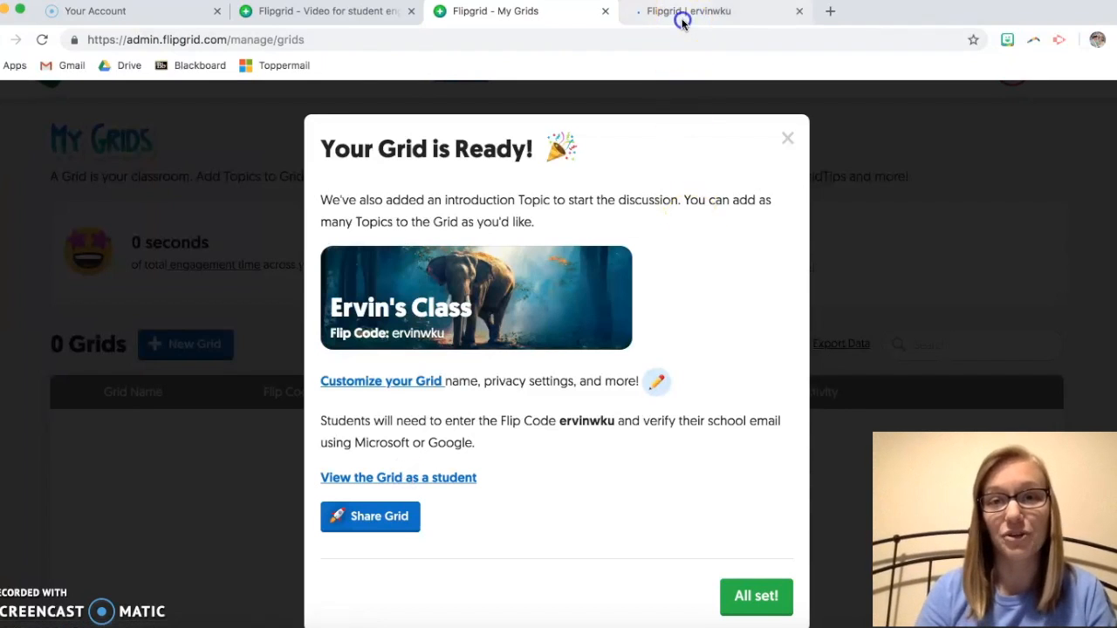
Step: Try the student view's Google login, then close the preview tab
{"action": "left_click", "coordinate": [683, 23]}
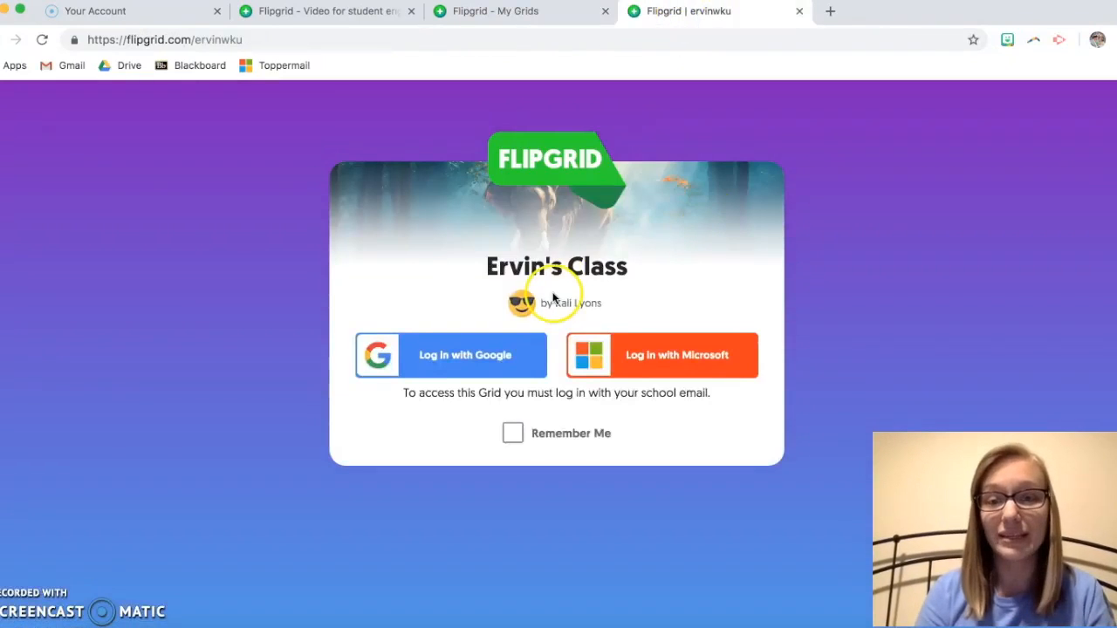
{"action": "left_click", "coordinate": [521, 363]}
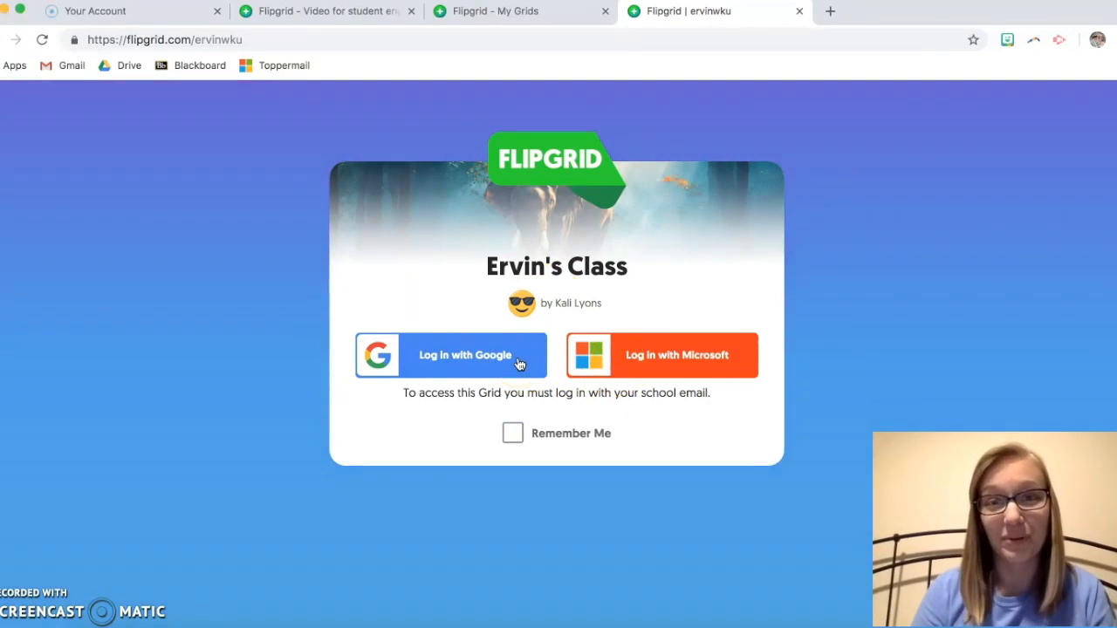
{"action": "left_click", "coordinate": [478, 342]}
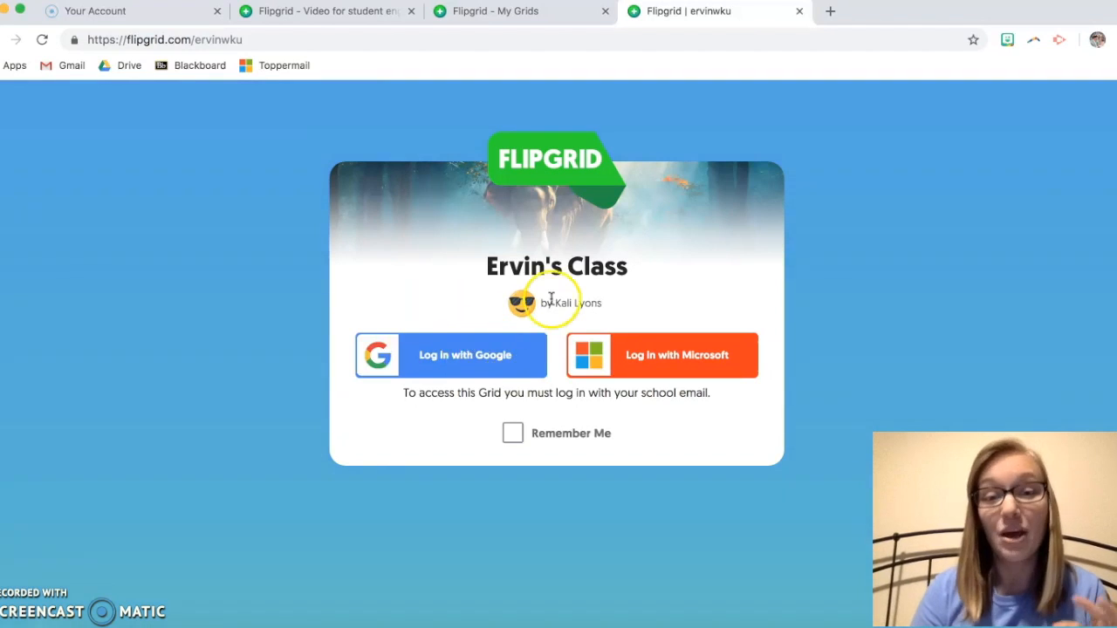
{"action": "left_click", "coordinate": [799, 10]}
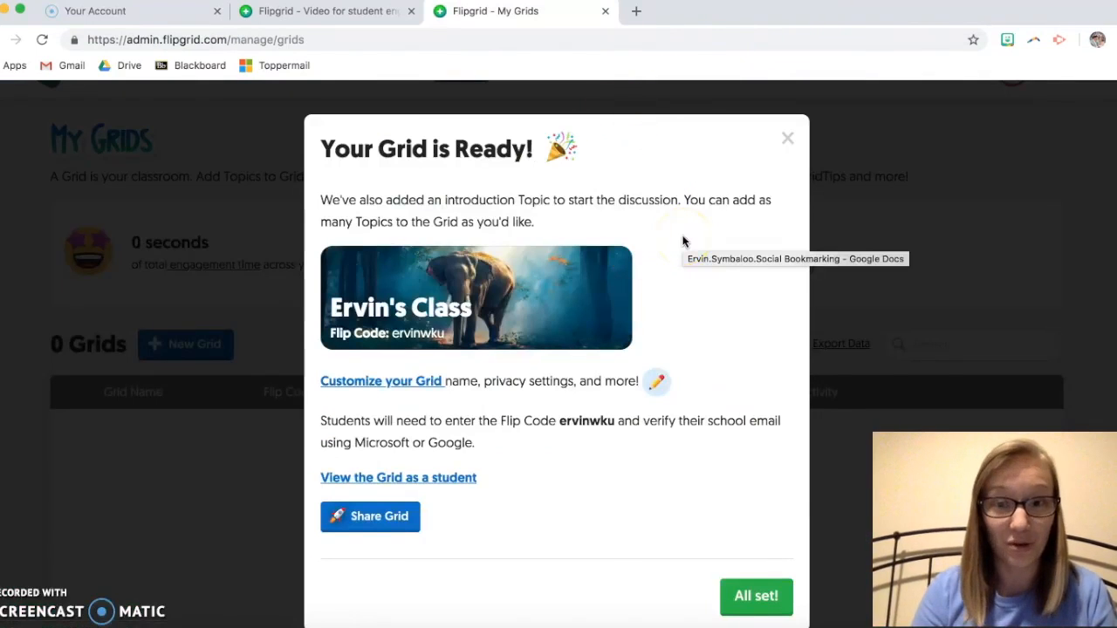
Step: Finish with All set! and scroll to the Topics table listing Ideas (Inactive) and Introductions! (Active)
{"action": "left_click", "coordinate": [743, 597]}
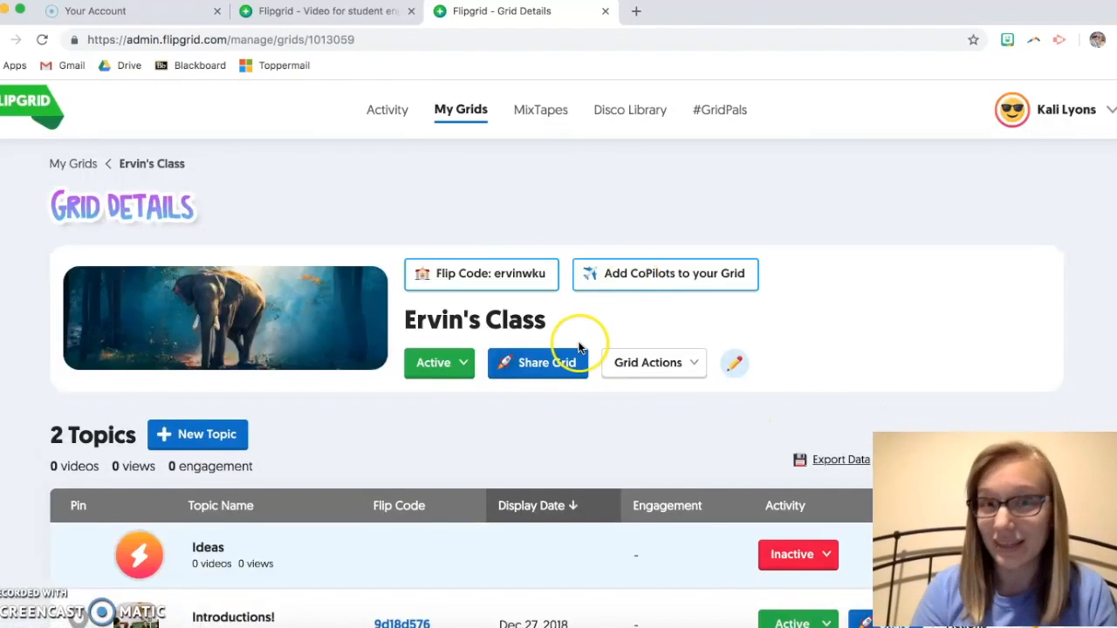
{"action": "scroll", "coordinate": [577, 402], "scroll_direction": "down", "scroll_amount": 1}
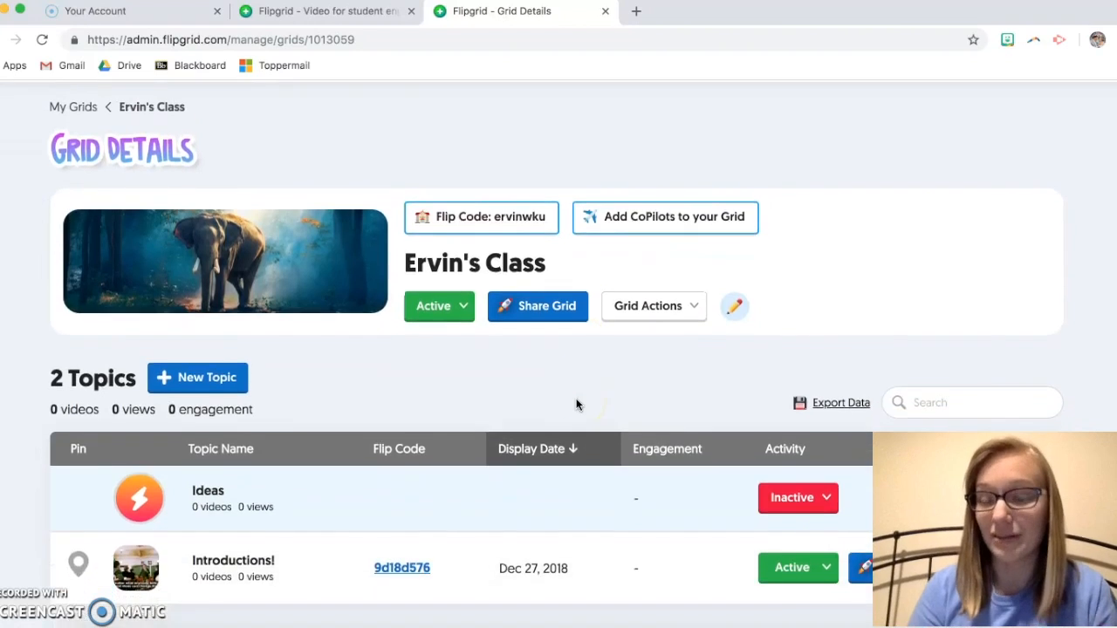
{"action": "scroll", "coordinate": [576, 404], "scroll_direction": "down", "scroll_amount": 3}
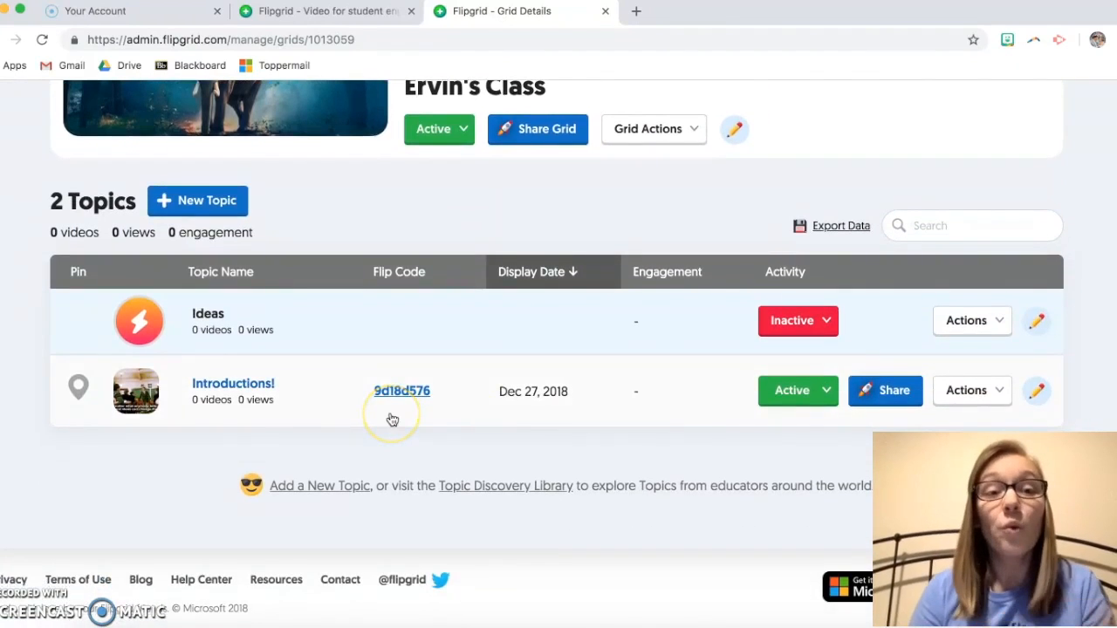
{"action": "scroll", "coordinate": [392, 420], "scroll_direction": "up", "scroll_amount": 3}
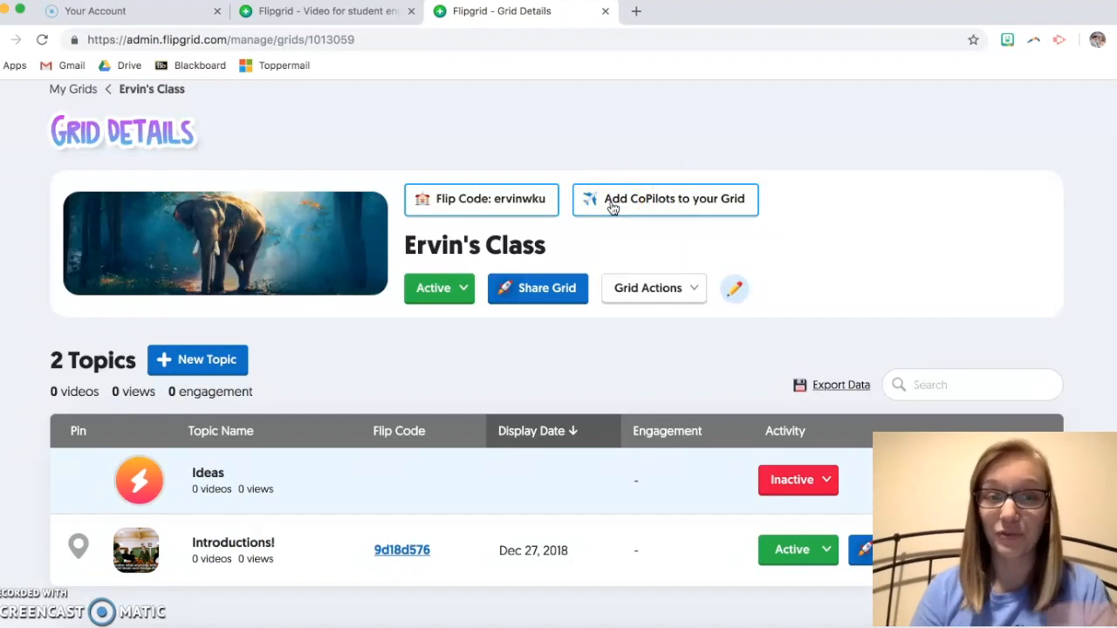
{"action": "scroll", "coordinate": [611, 210], "scroll_direction": "down", "scroll_amount": 3}
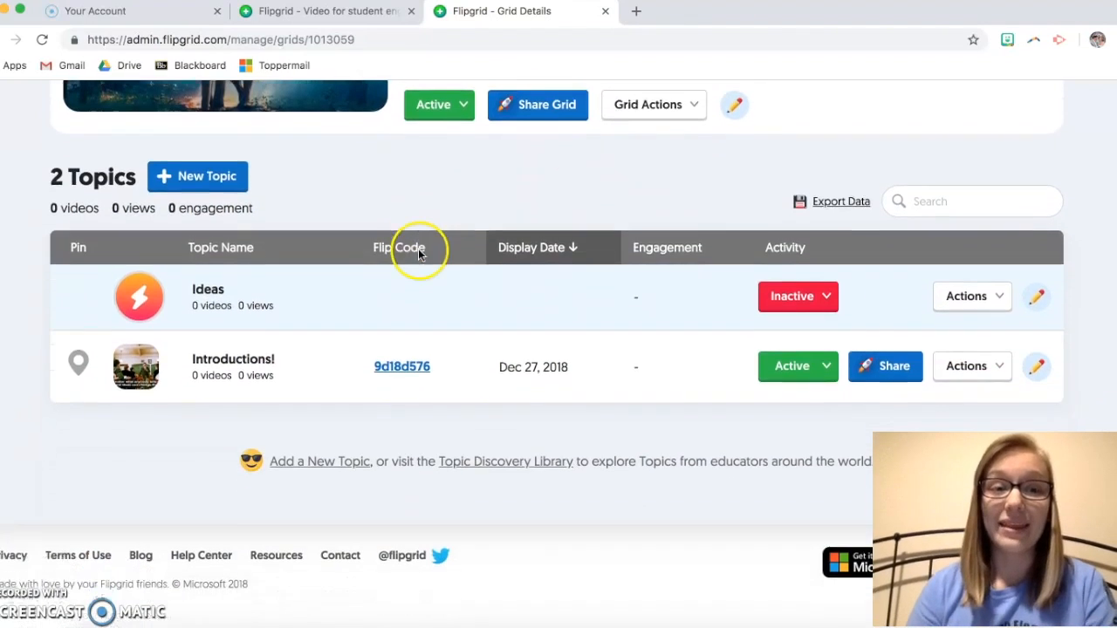
{"action": "scroll", "coordinate": [419, 254], "scroll_direction": "down", "scroll_amount": 1}
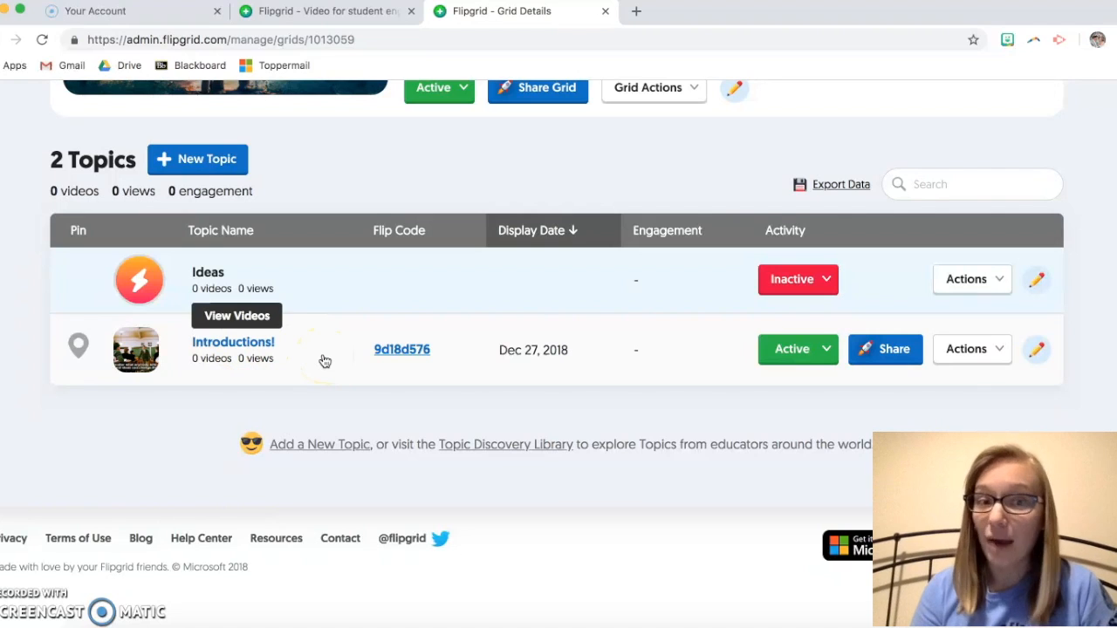
Step: Rename the Introductions! topic to 'Math Prompts'
{"action": "left_click", "coordinate": [1036, 351]}
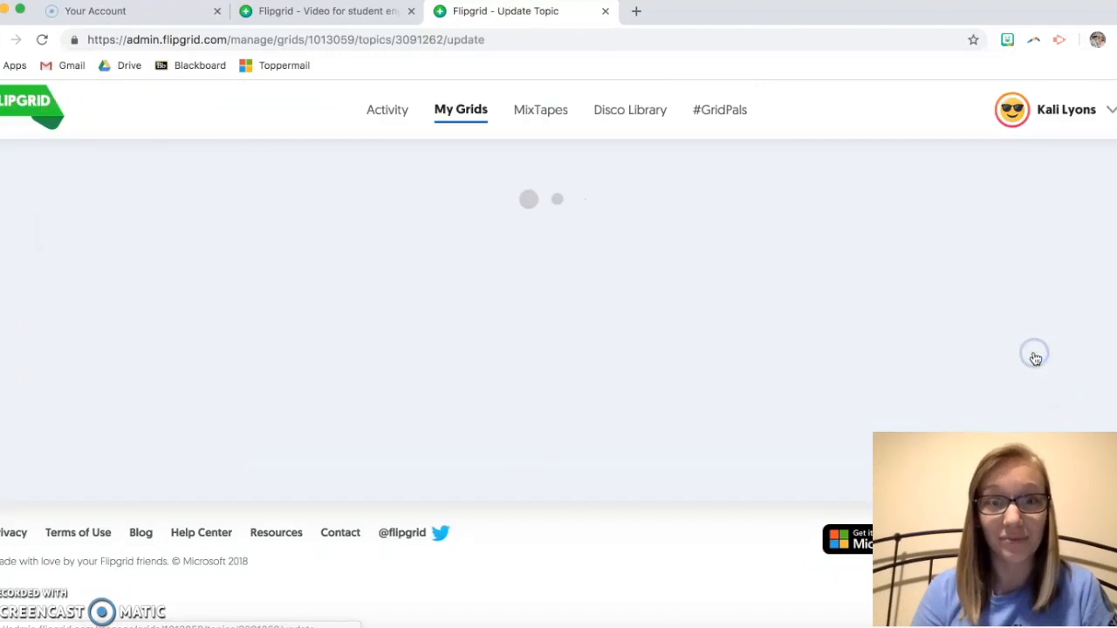
{"action": "scroll", "coordinate": [620, 318], "scroll_direction": "down", "scroll_amount": 3}
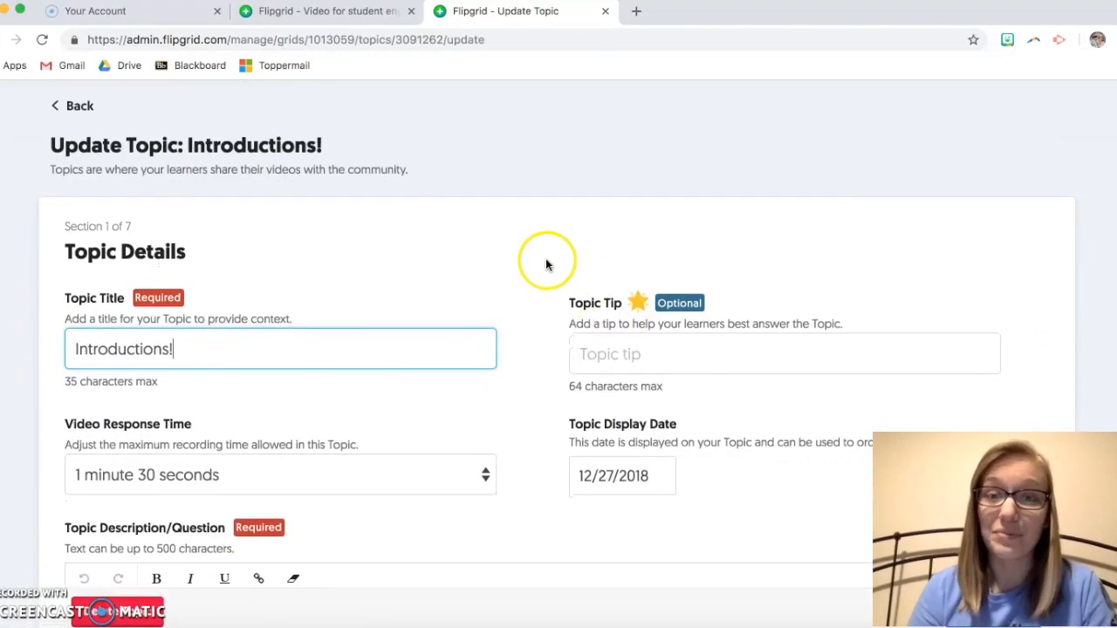
{"action": "left_click_drag", "start_coordinate": [180, 311], "coordinate": [49, 311]}
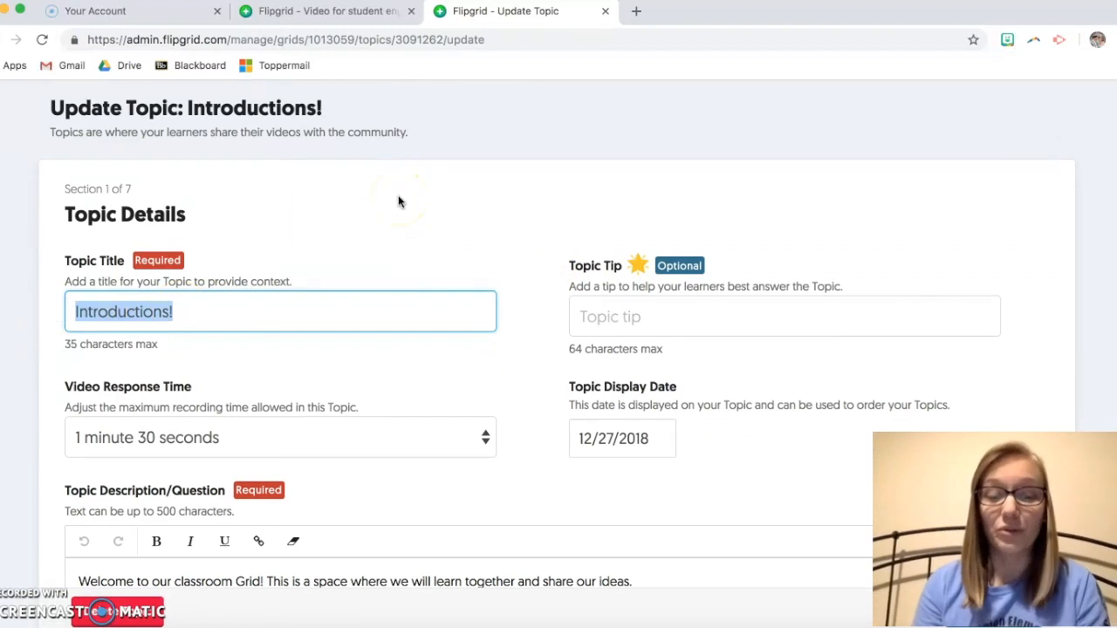
{"action": "type", "text": "Math Prompts"}
Step: Scroll down to Video Response Time and open its list of durations
{"action": "left_click", "coordinate": [647, 311]}
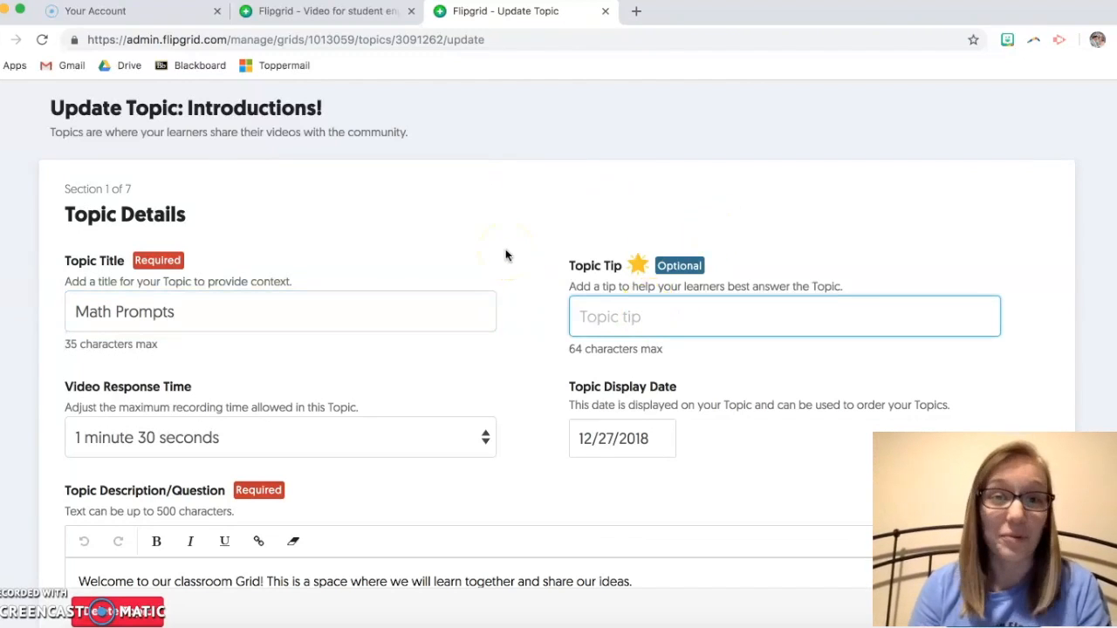
{"action": "scroll", "coordinate": [505, 255], "scroll_direction": "down", "scroll_amount": 1}
{"action": "left_click", "coordinate": [556, 249]}
{"action": "scroll", "coordinate": [557, 252], "scroll_direction": "down", "scroll_amount": 1}
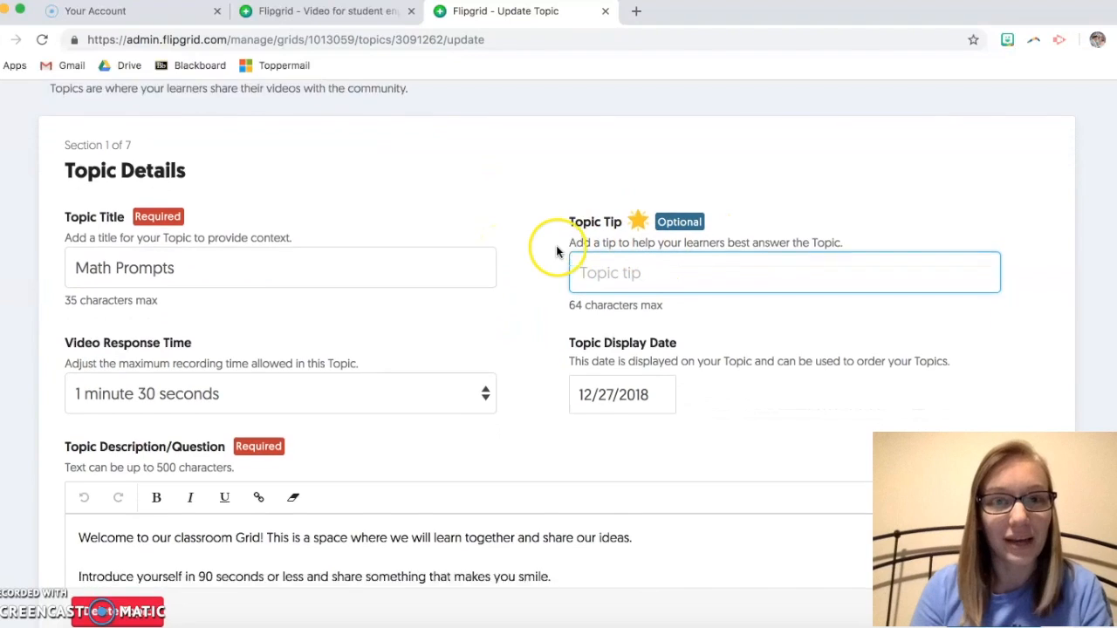
{"action": "scroll", "coordinate": [527, 229], "scroll_direction": "down", "scroll_amount": 3}
{"action": "left_click", "coordinate": [486, 300]}
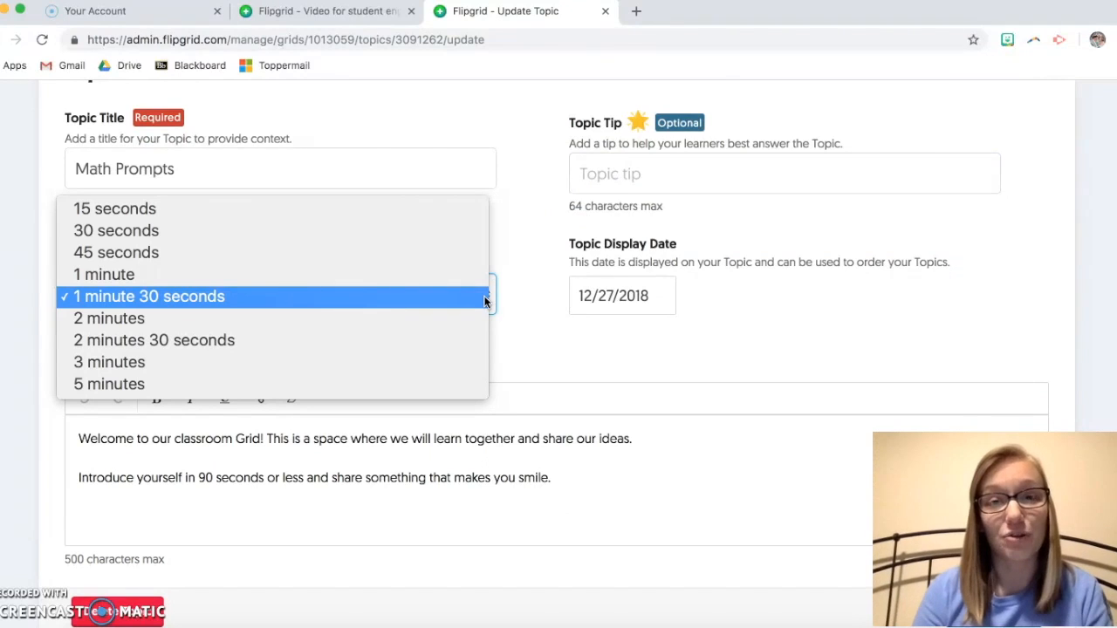
Step: Set the video response time to 1 minute and scroll down to the Topic Description box
{"action": "left_click", "coordinate": [401, 302]}
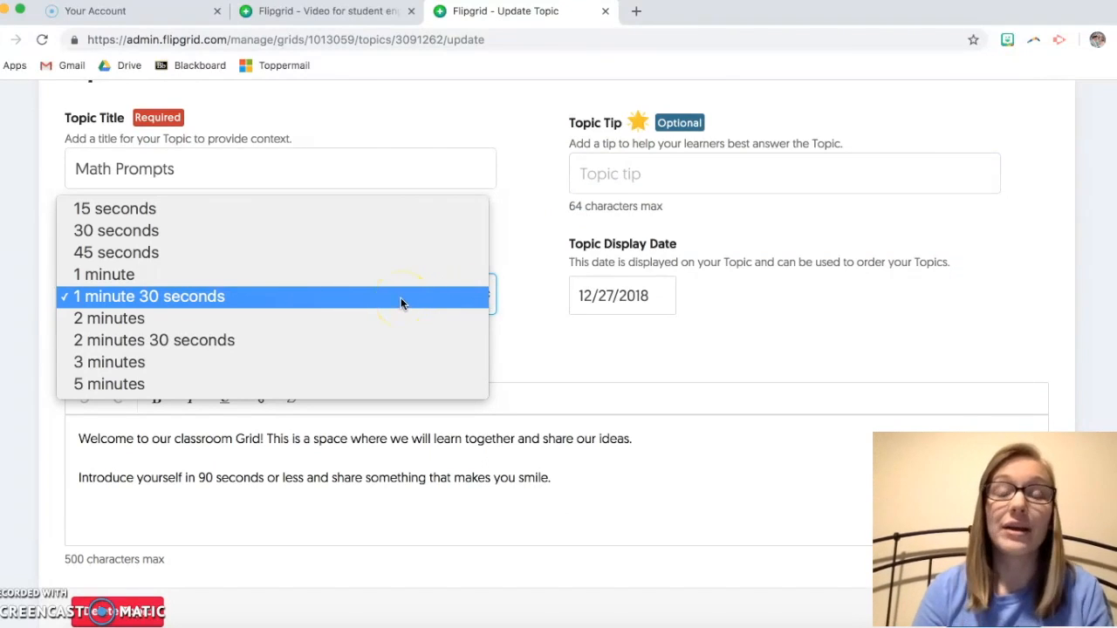
{"action": "left_click", "coordinate": [326, 276]}
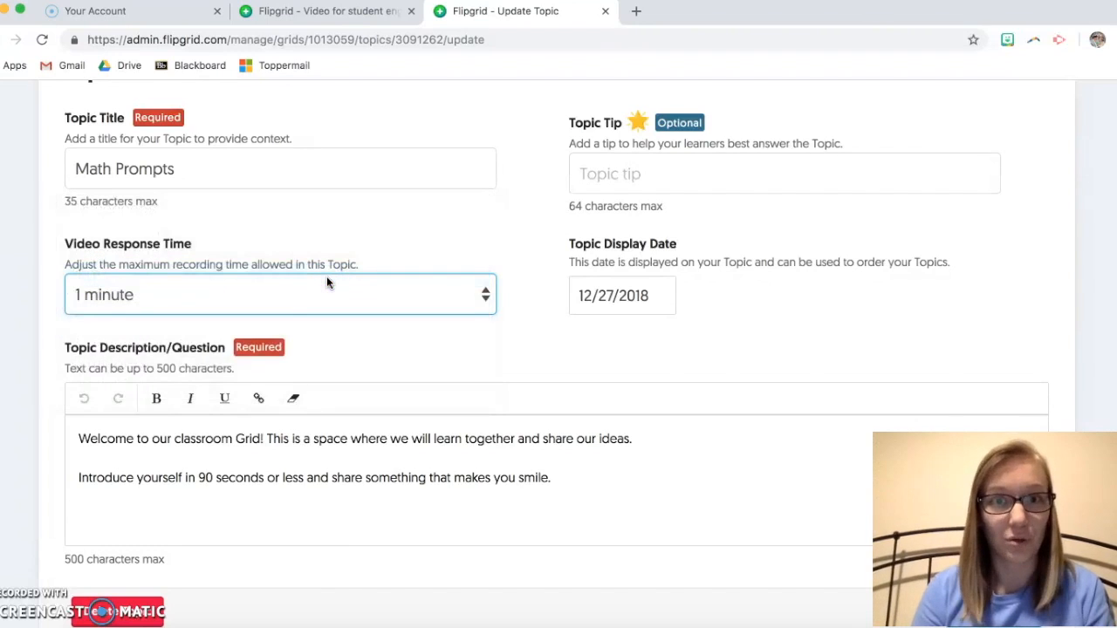
{"action": "left_click", "coordinate": [397, 276]}
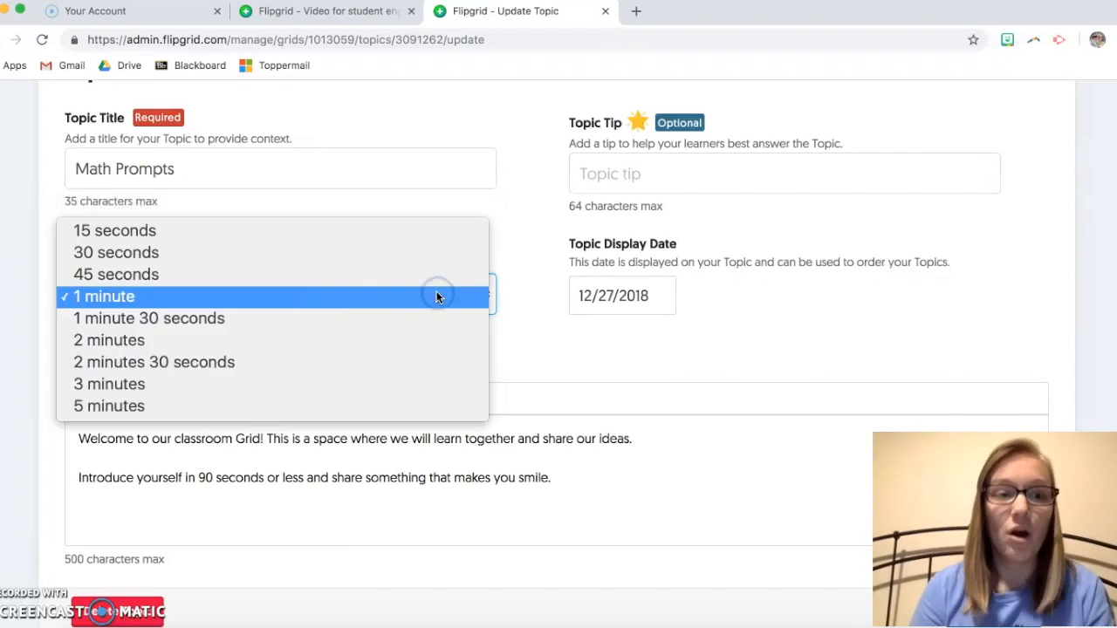
{"action": "left_click", "coordinate": [379, 368]}
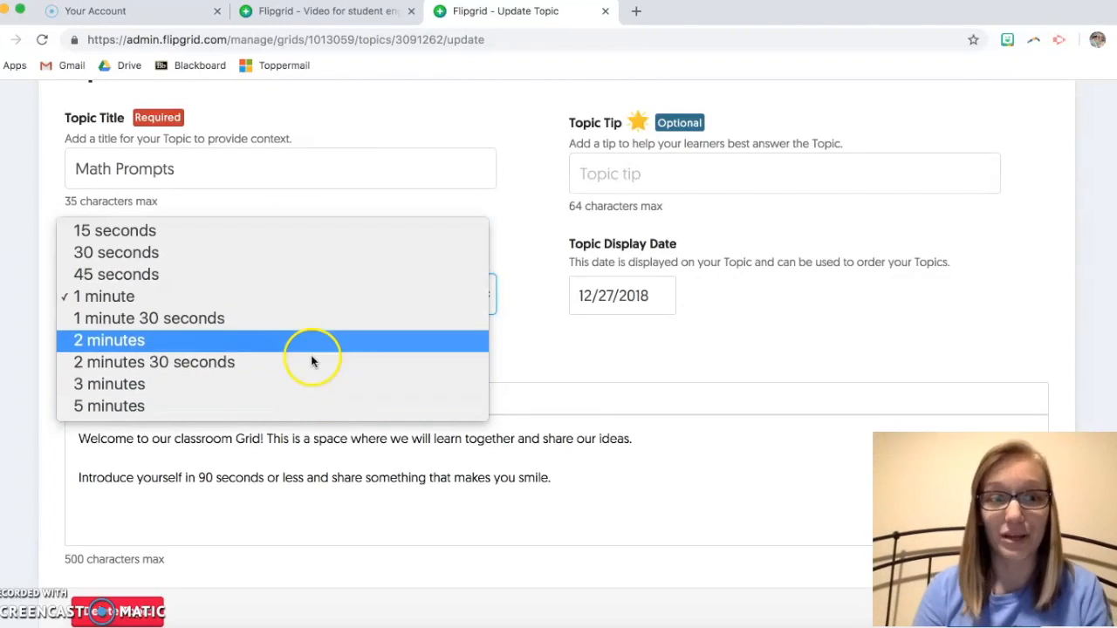
{"action": "left_click", "coordinate": [318, 300]}
{"action": "scroll", "coordinate": [551, 292], "scroll_direction": "down", "scroll_amount": 1}
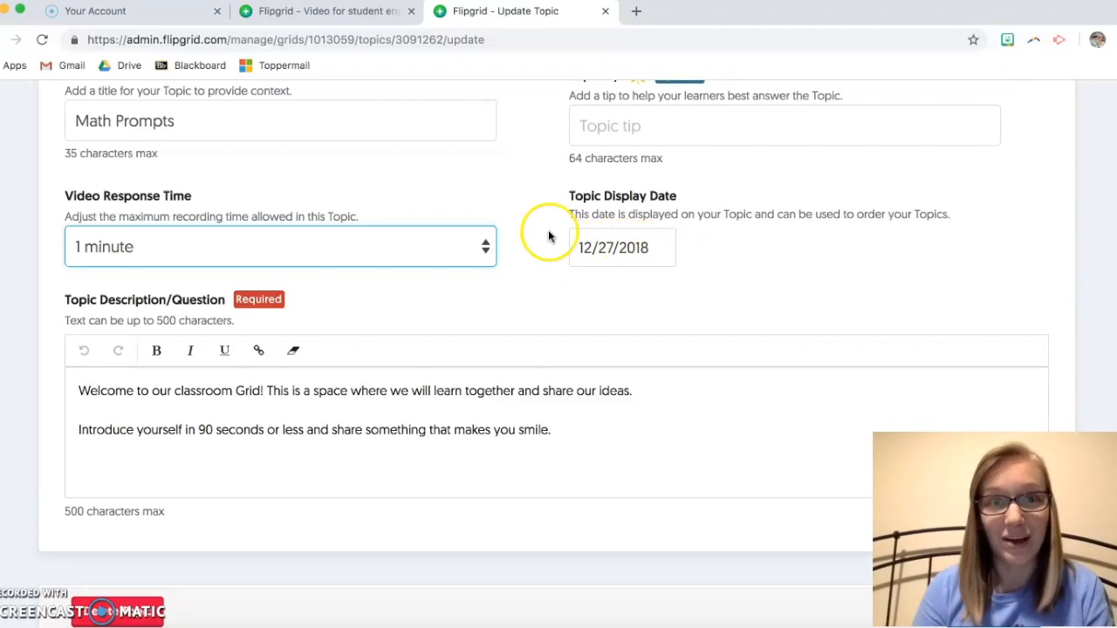
{"action": "scroll", "coordinate": [534, 218], "scroll_direction": "down", "scroll_amount": 4}
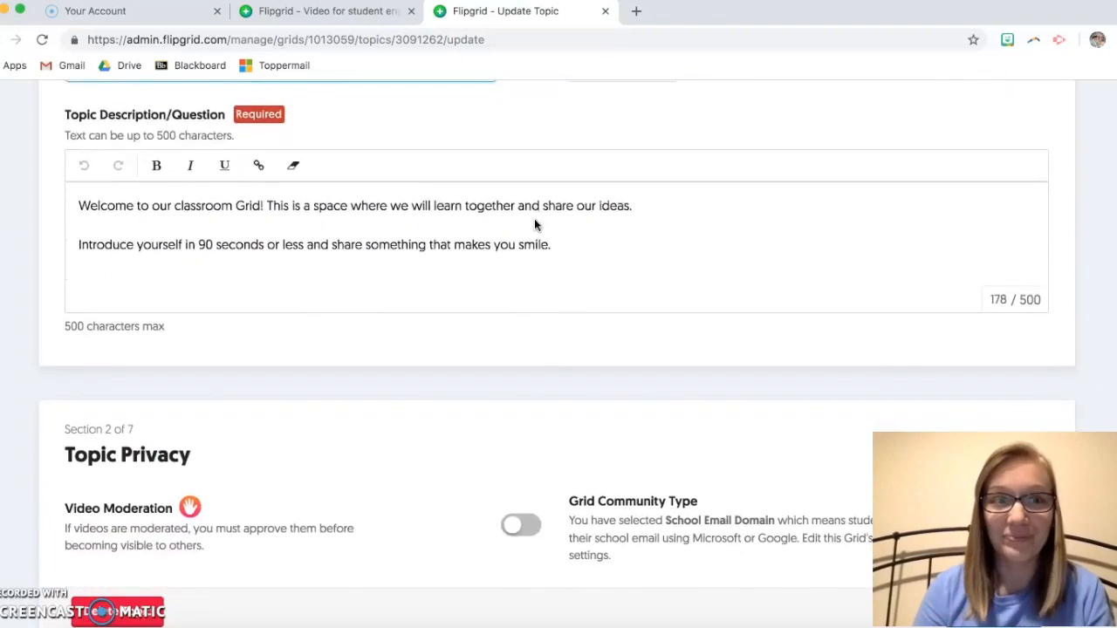
Step: Overwrite the Math Prompts description with the new 77-character math problem-set prompt
{"action": "left_click", "coordinate": [537, 245]}
{"action": "left_click_drag", "start_coordinate": [537, 245], "coordinate": [78, 187]}
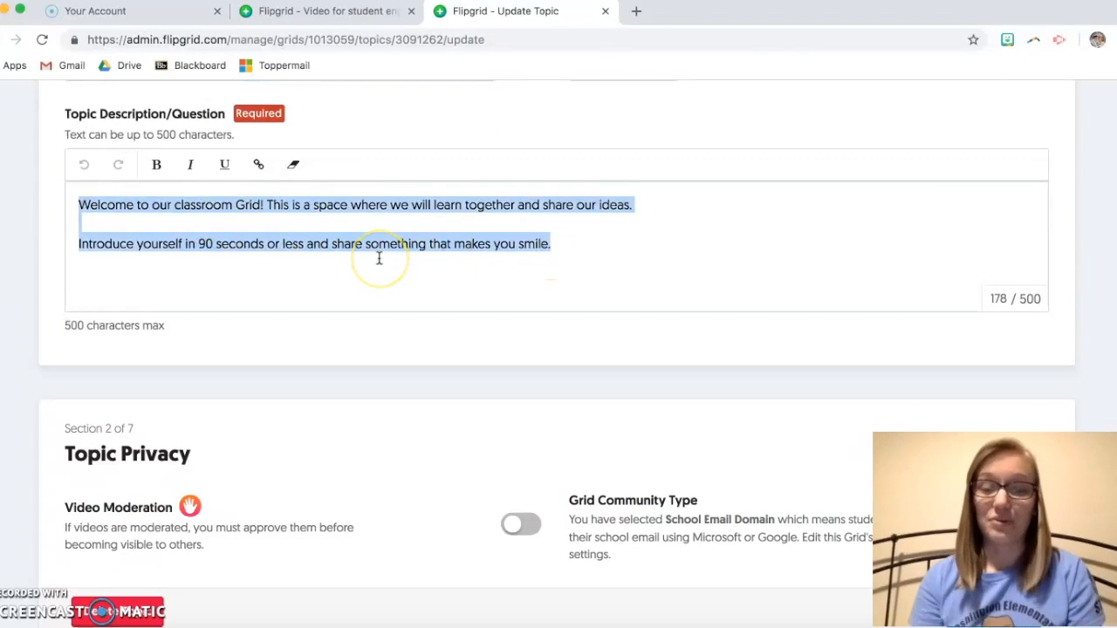
{"action": "type", "text": "Comp"}
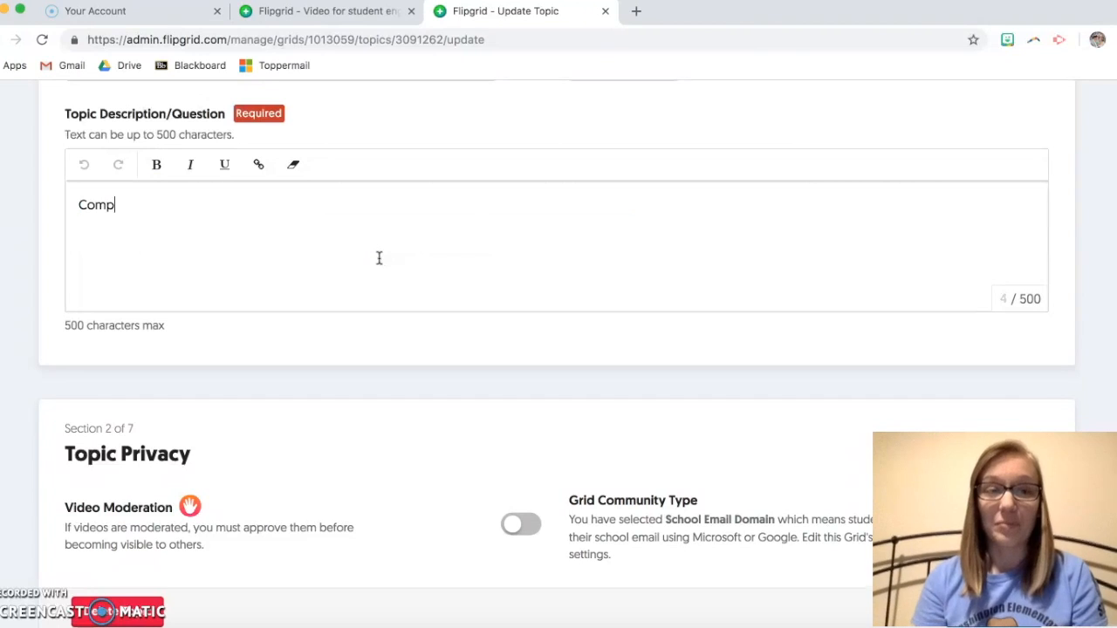
{"action": "type", "text": "lete your mat"}
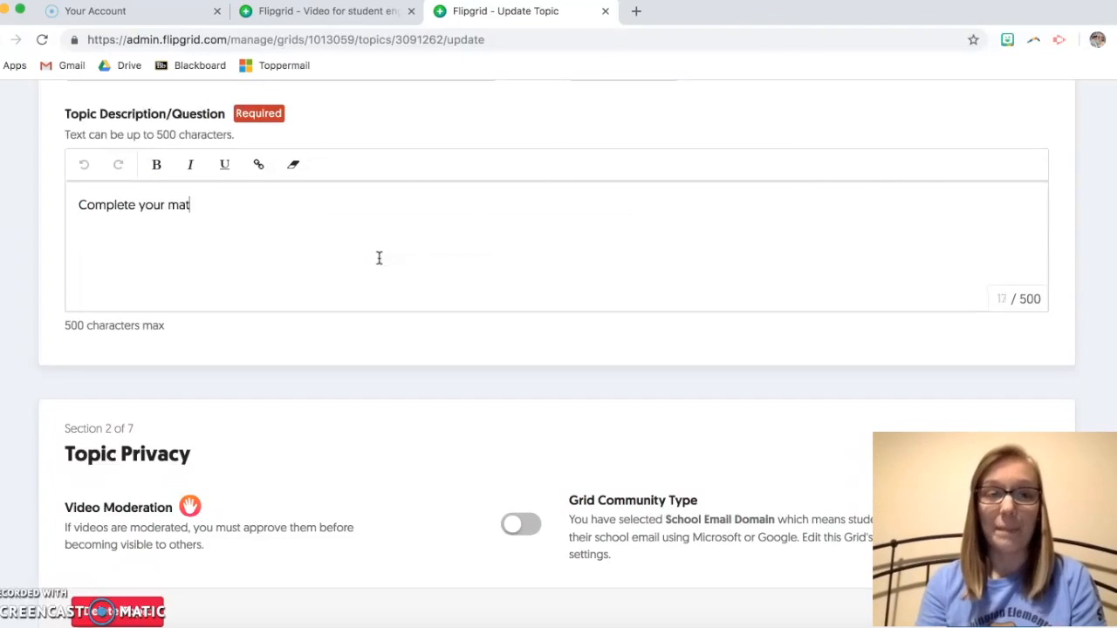
{"action": "type", "text": "h problem set"}
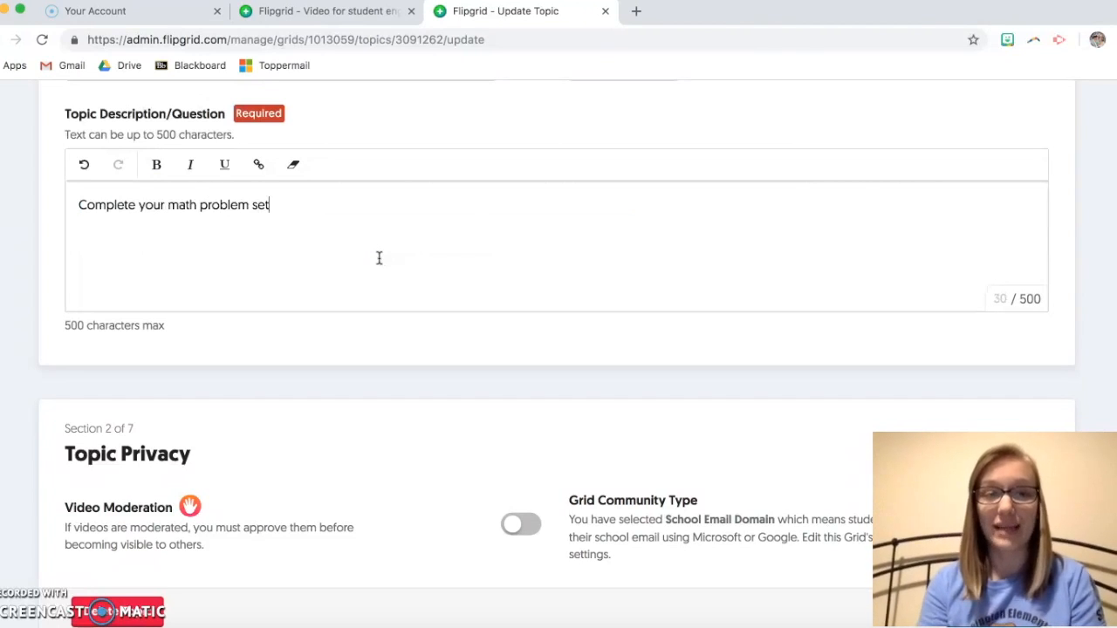
{"action": "type", "text": ". Then, "}
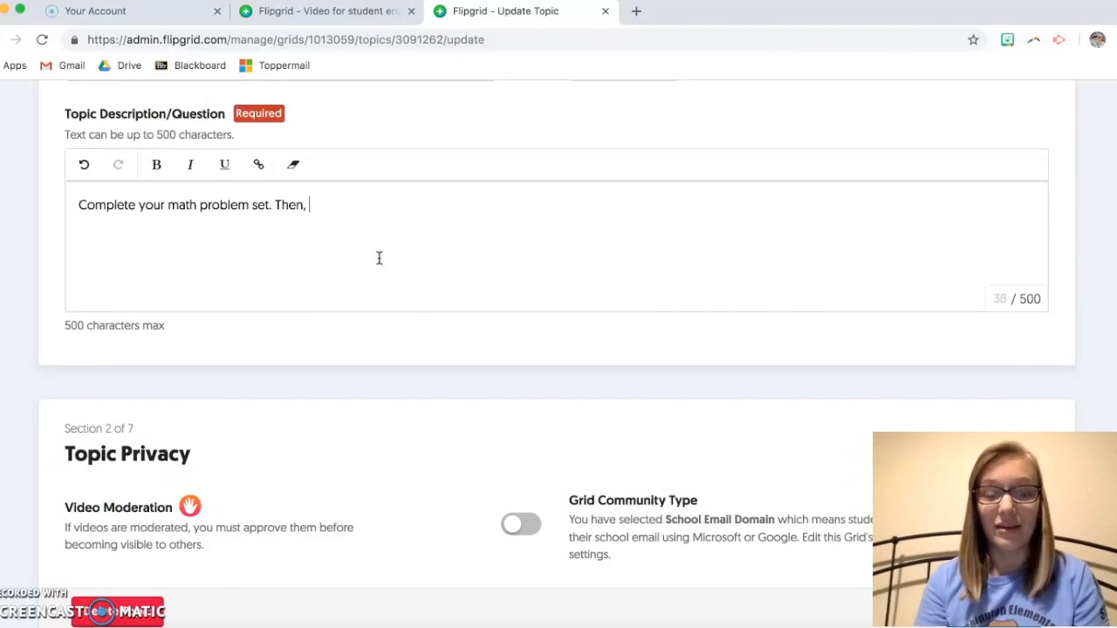
{"action": "type", "text": "post a video to e"}
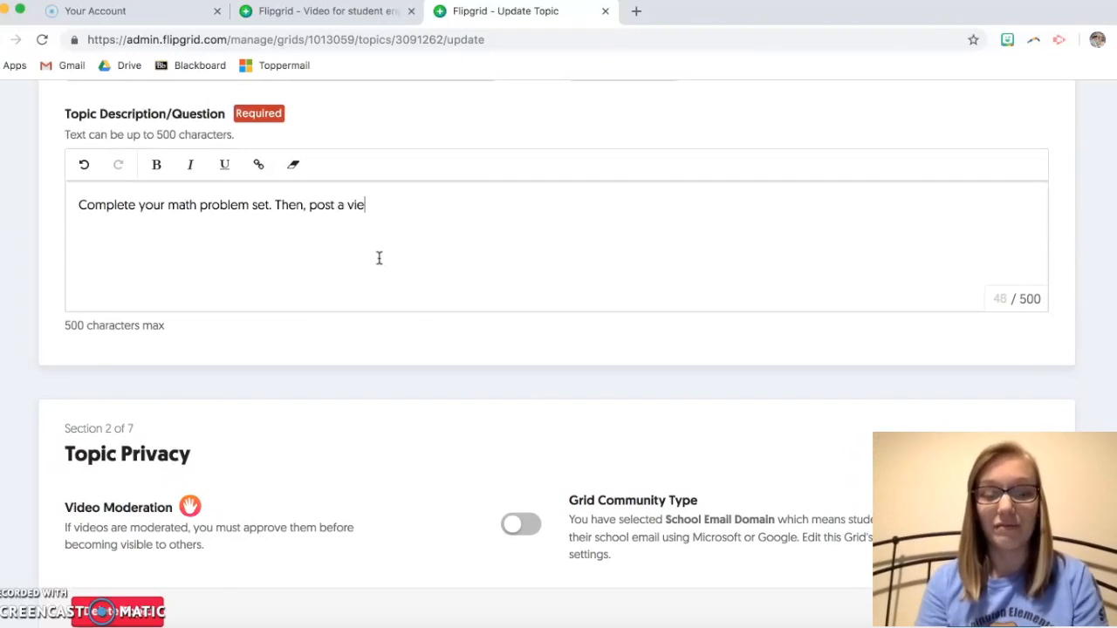
{"action": "type", "text": "xplain you"}
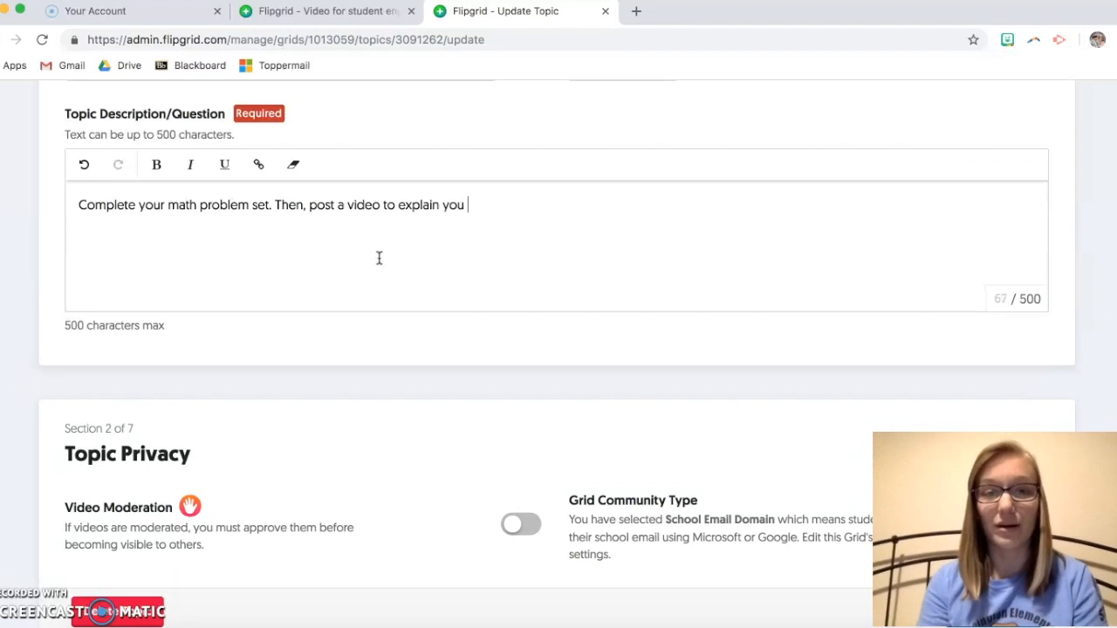
{"action": "key", "text": "BackSpace"}
{"action": "type", "text": "r thinking."}
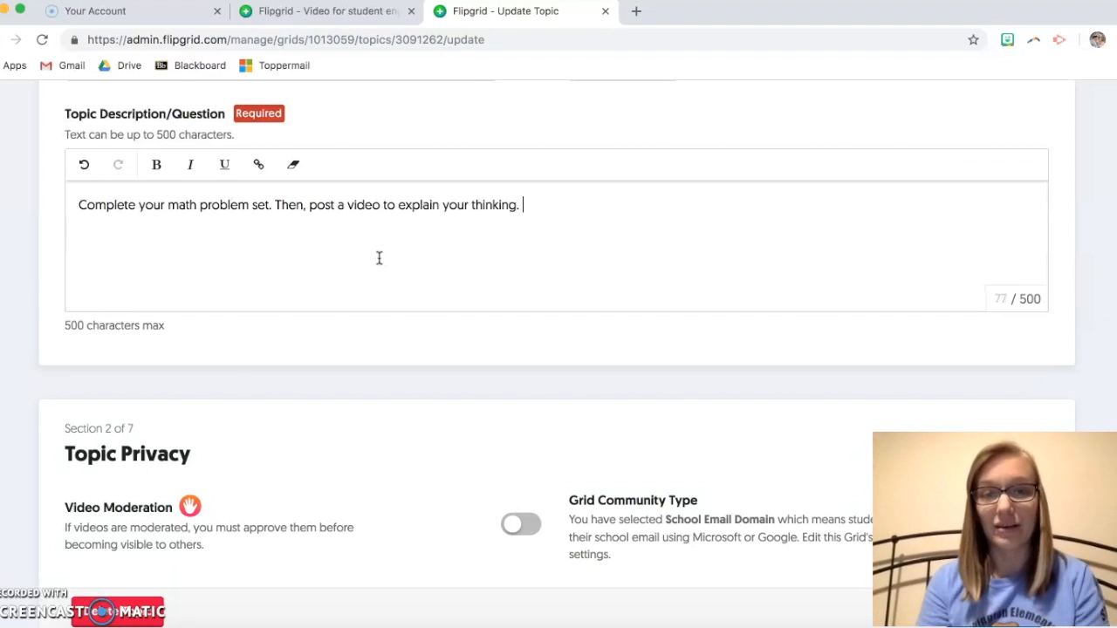
{"action": "left_click", "coordinate": [497, 340]}
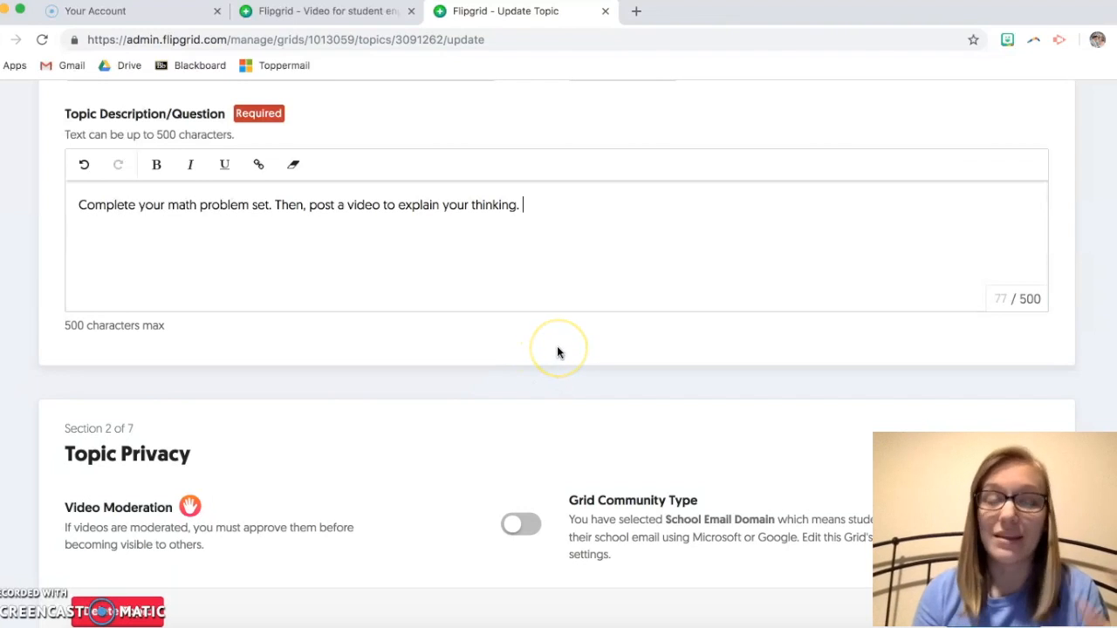
{"action": "left_click", "coordinate": [603, 292]}
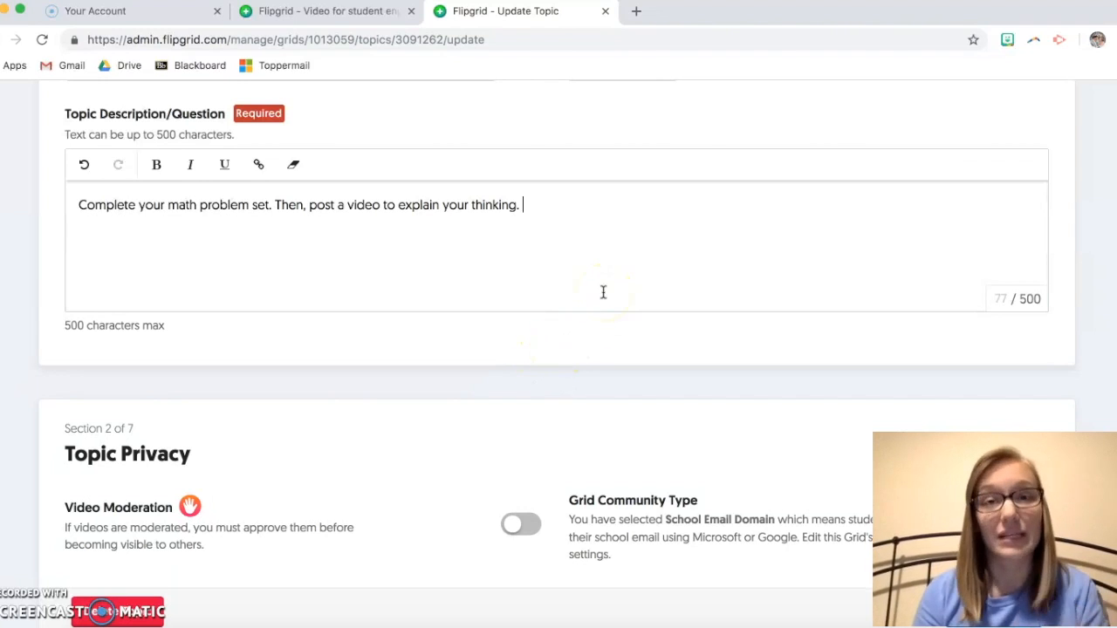
{"action": "left_click", "coordinate": [581, 252]}
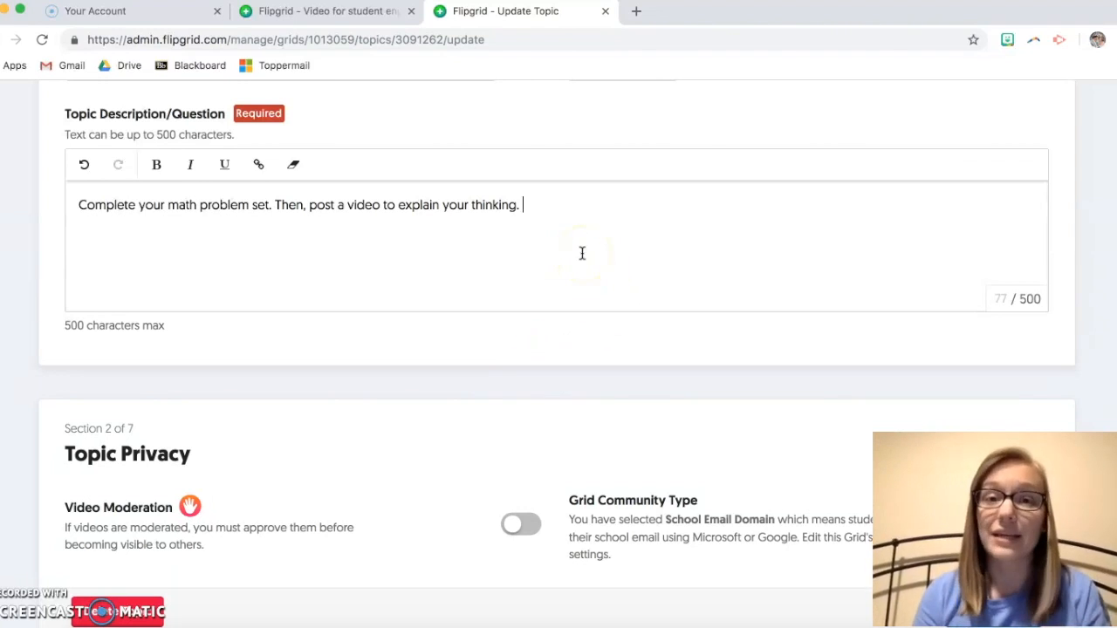
Step: Switch on Video Moderation under Topic Privacy so student videos need approval
{"action": "scroll", "coordinate": [582, 253], "scroll_direction": "down", "scroll_amount": 5}
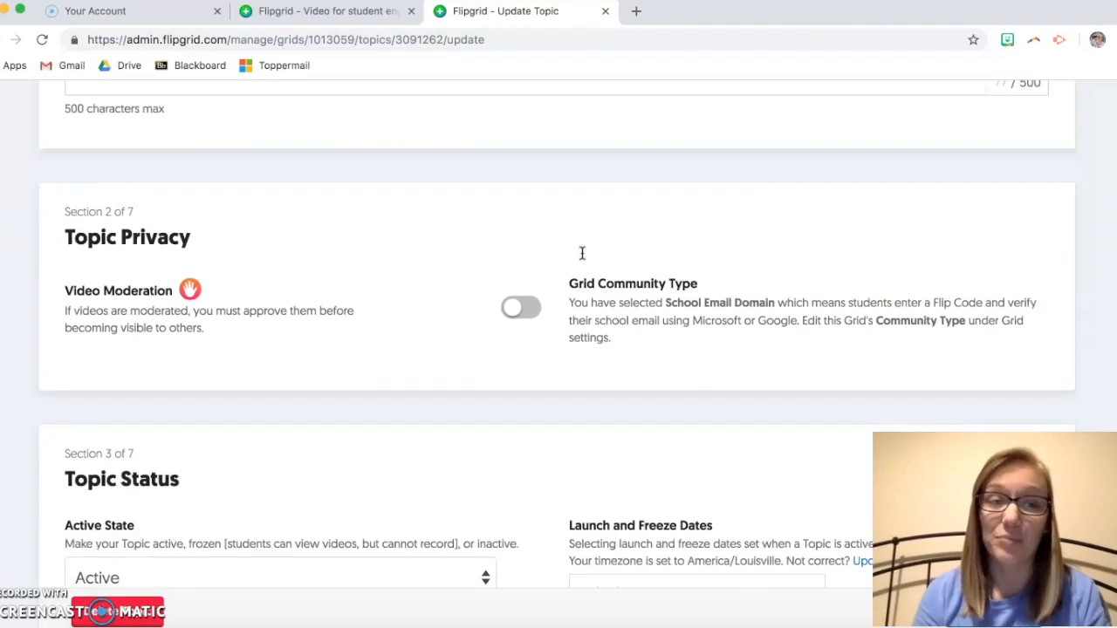
{"action": "scroll", "coordinate": [582, 253], "scroll_direction": "down", "scroll_amount": 1}
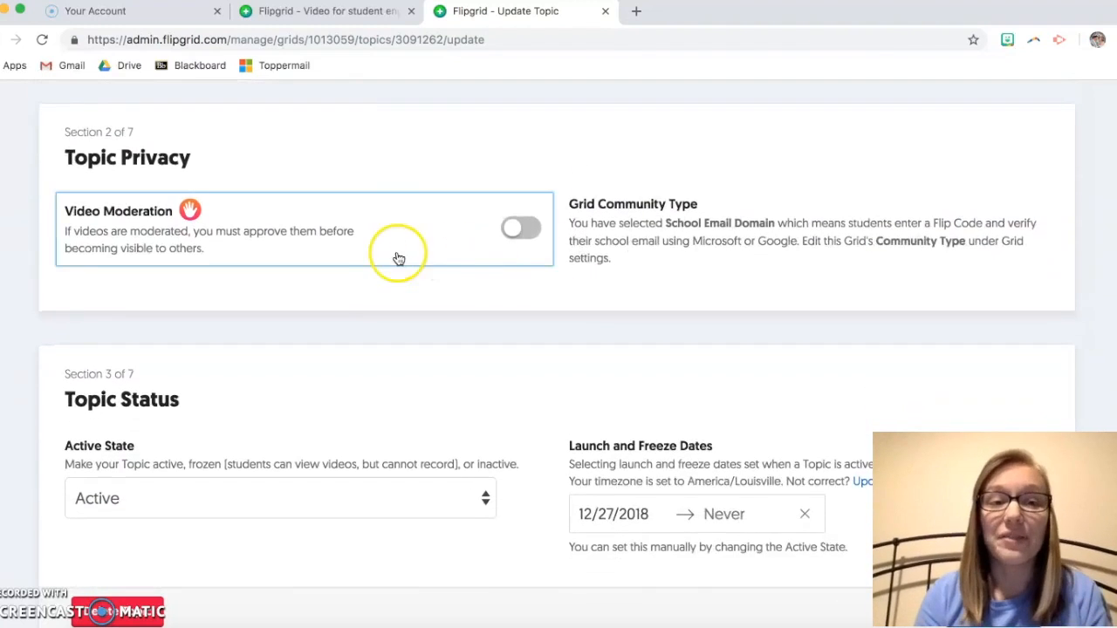
{"action": "left_click", "coordinate": [357, 255]}
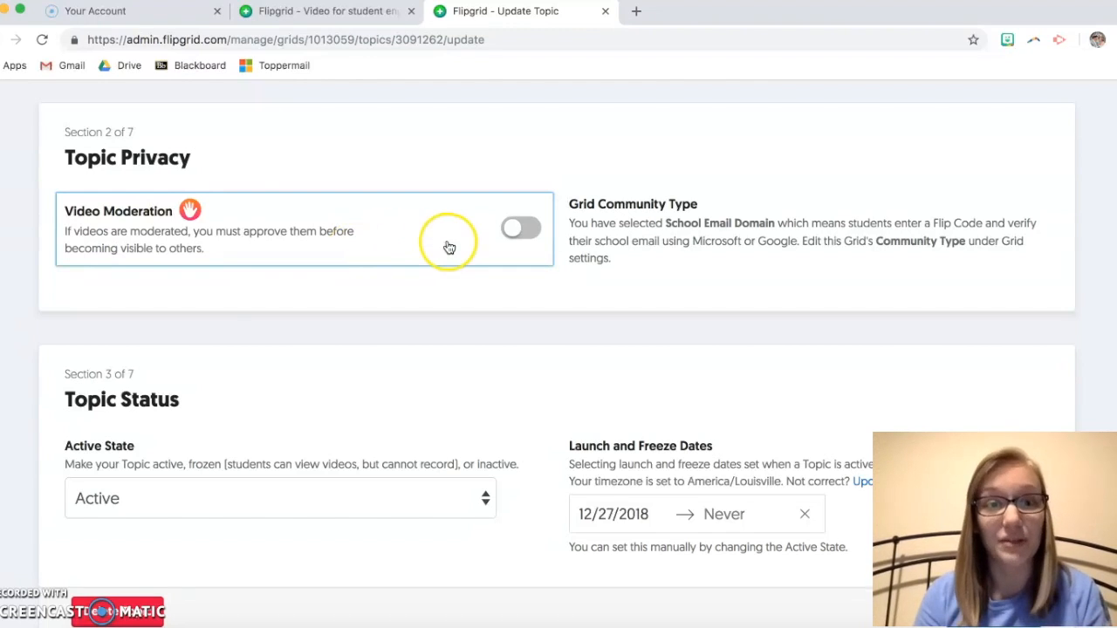
{"action": "left_click", "coordinate": [515, 234]}
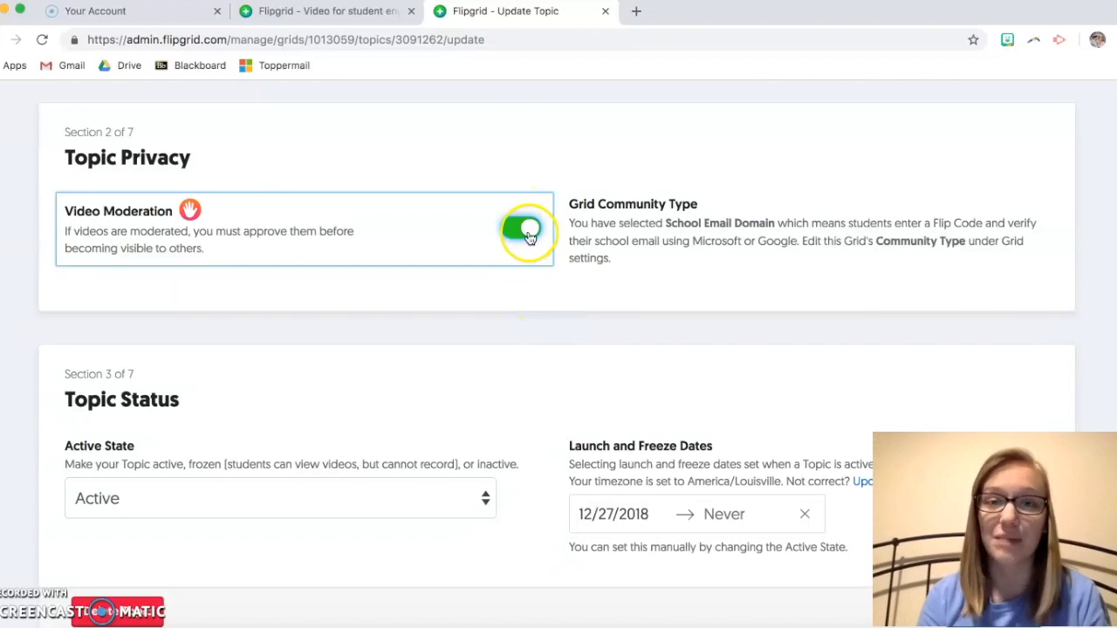
{"action": "scroll", "coordinate": [556, 320], "scroll_direction": "down", "scroll_amount": 3}
{"action": "scroll", "coordinate": [529, 260], "scroll_direction": "down", "scroll_amount": 2}
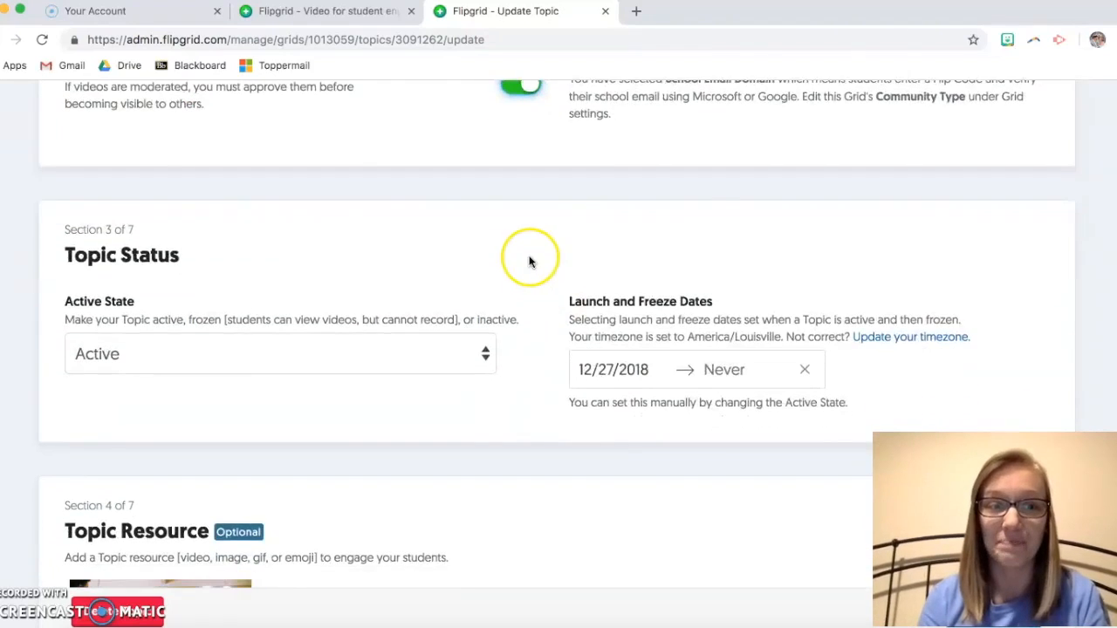
{"action": "left_click", "coordinate": [455, 257]}
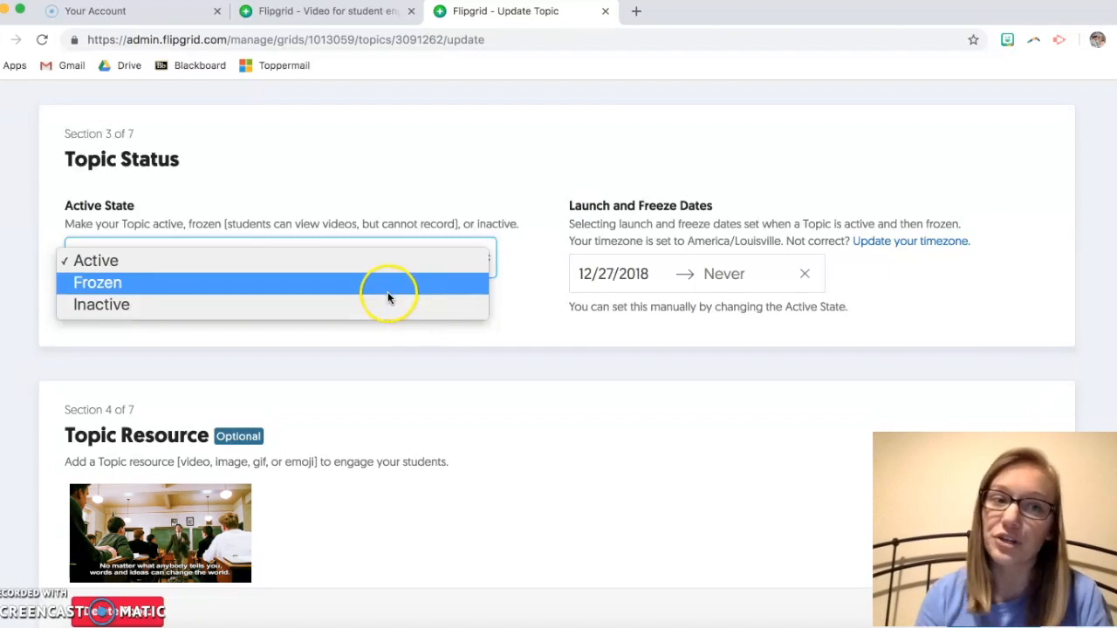
{"action": "left_click", "coordinate": [524, 323]}
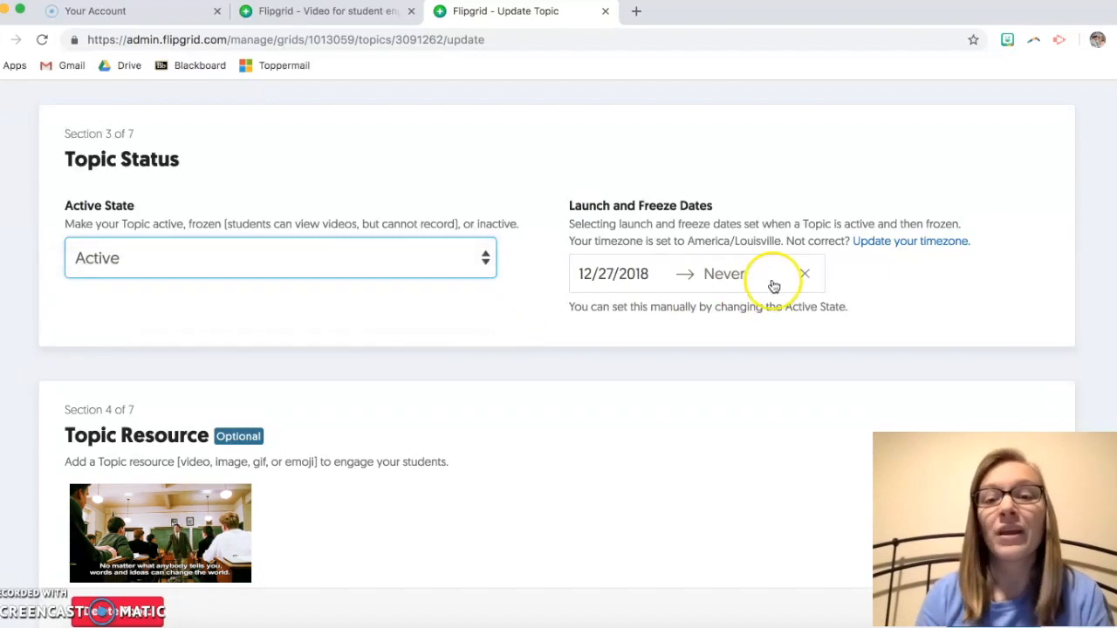
{"action": "left_click", "coordinate": [670, 279]}
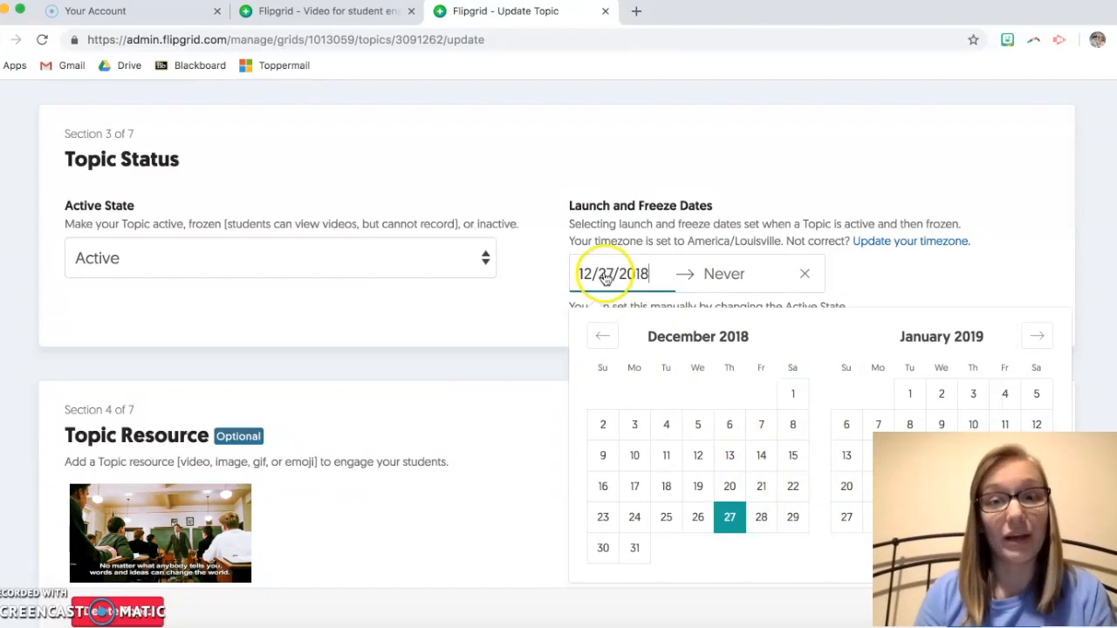
{"action": "left_click", "coordinate": [521, 303]}
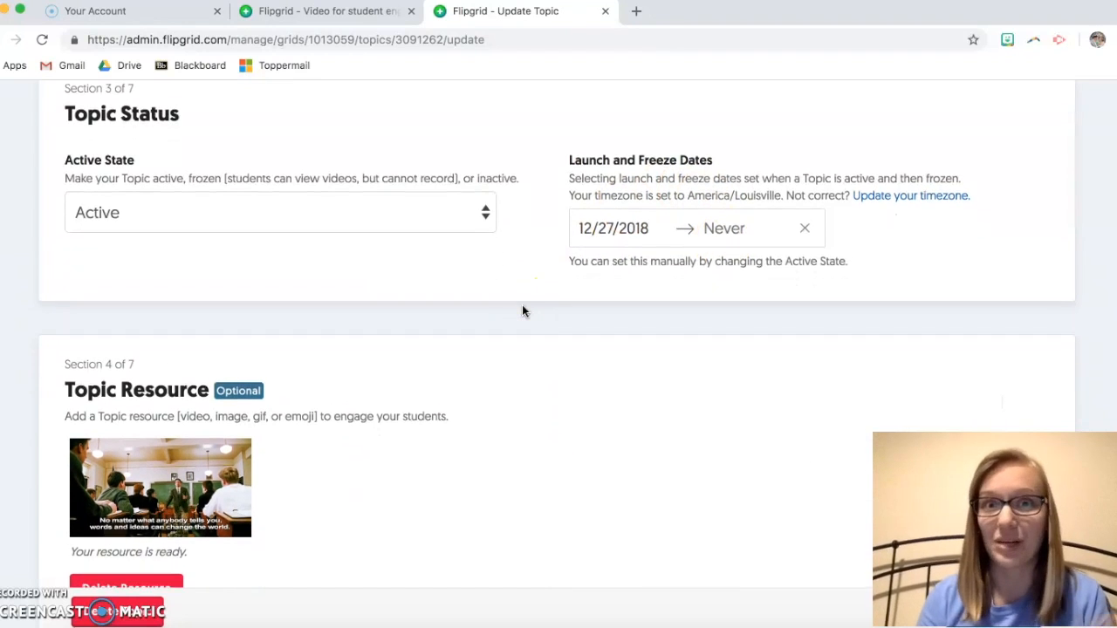
{"action": "scroll", "coordinate": [522, 311], "scroll_direction": "down", "scroll_amount": 2}
{"action": "scroll", "coordinate": [522, 311], "scroll_direction": "down", "scroll_amount": 1}
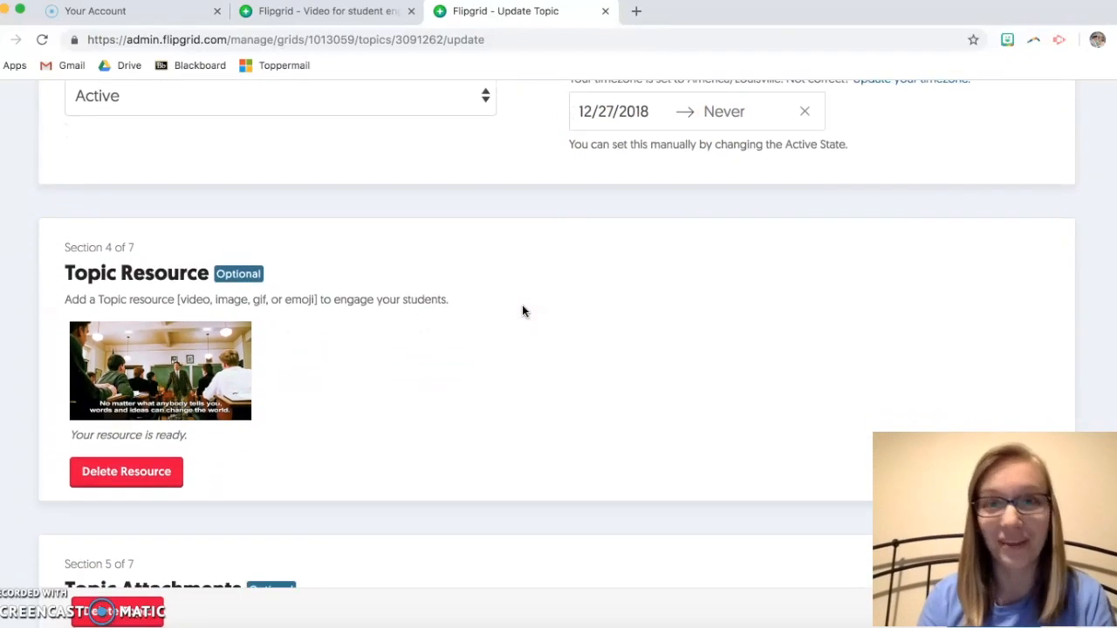
{"action": "left_click", "coordinate": [539, 277]}
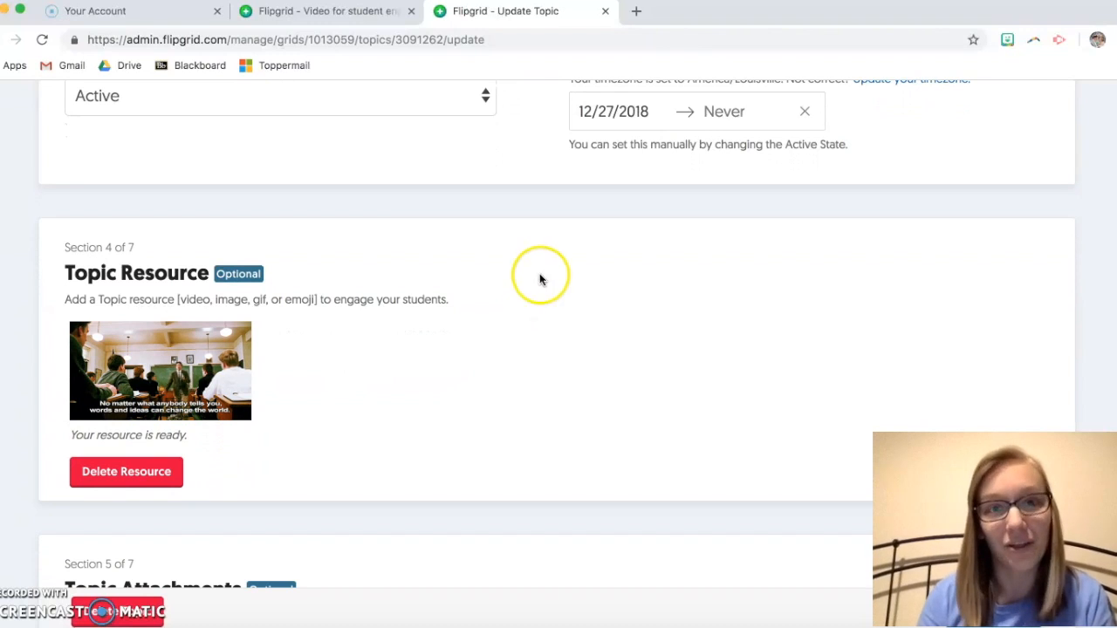
{"action": "scroll", "coordinate": [541, 276], "scroll_direction": "down", "scroll_amount": 1}
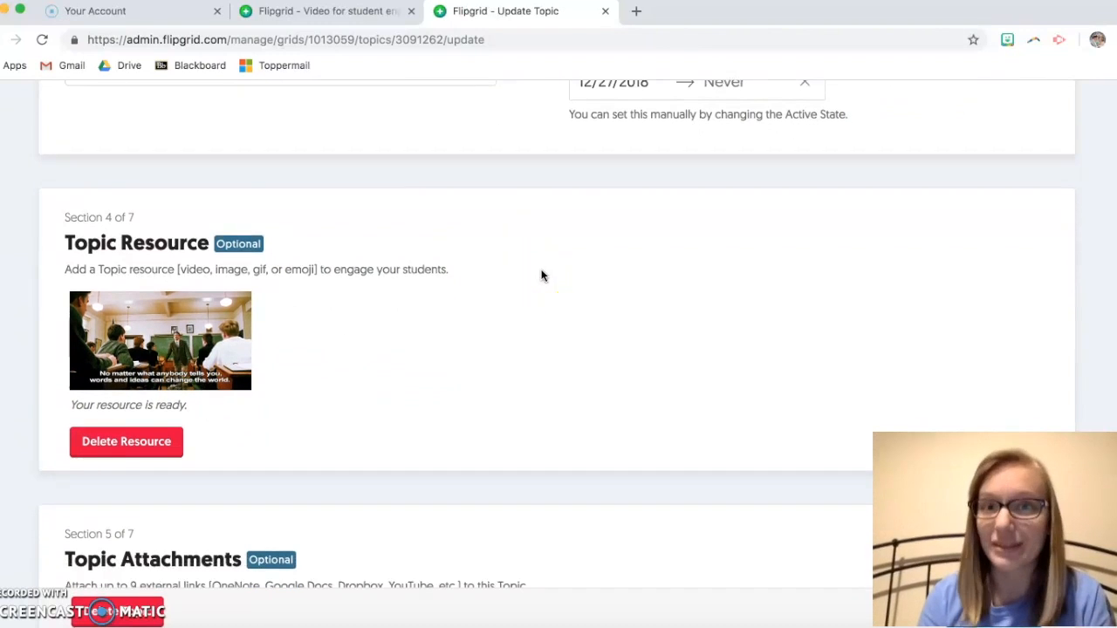
Step: Delete the classroom-scene image resource from the topic
{"action": "scroll", "coordinate": [541, 276], "scroll_direction": "down", "scroll_amount": 1}
{"action": "scroll", "coordinate": [541, 275], "scroll_direction": "down", "scroll_amount": 1}
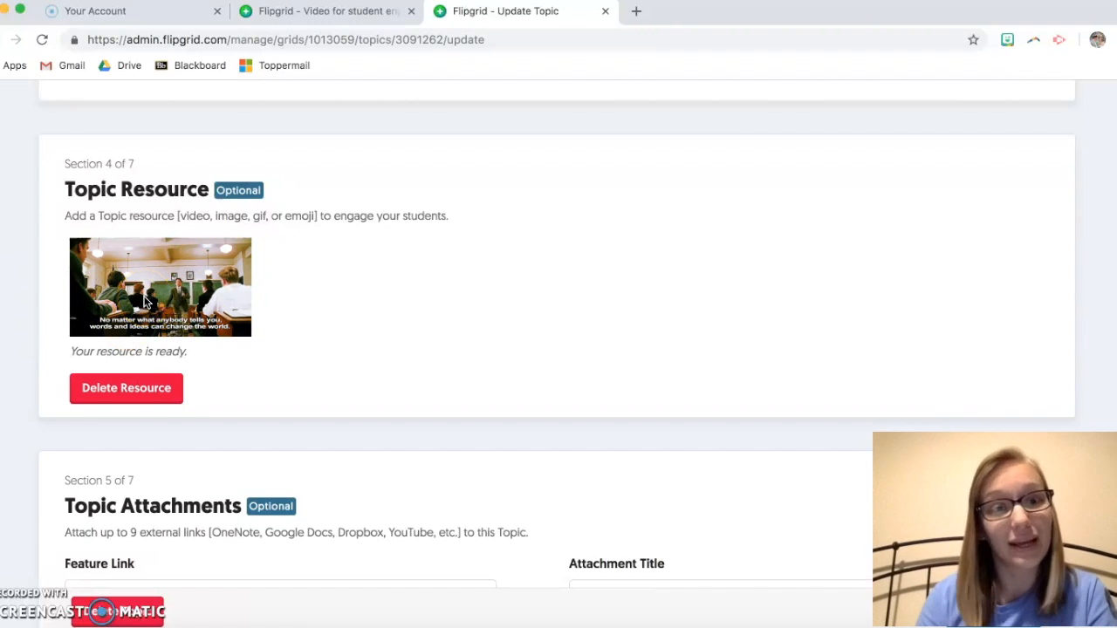
{"action": "left_click", "coordinate": [157, 390]}
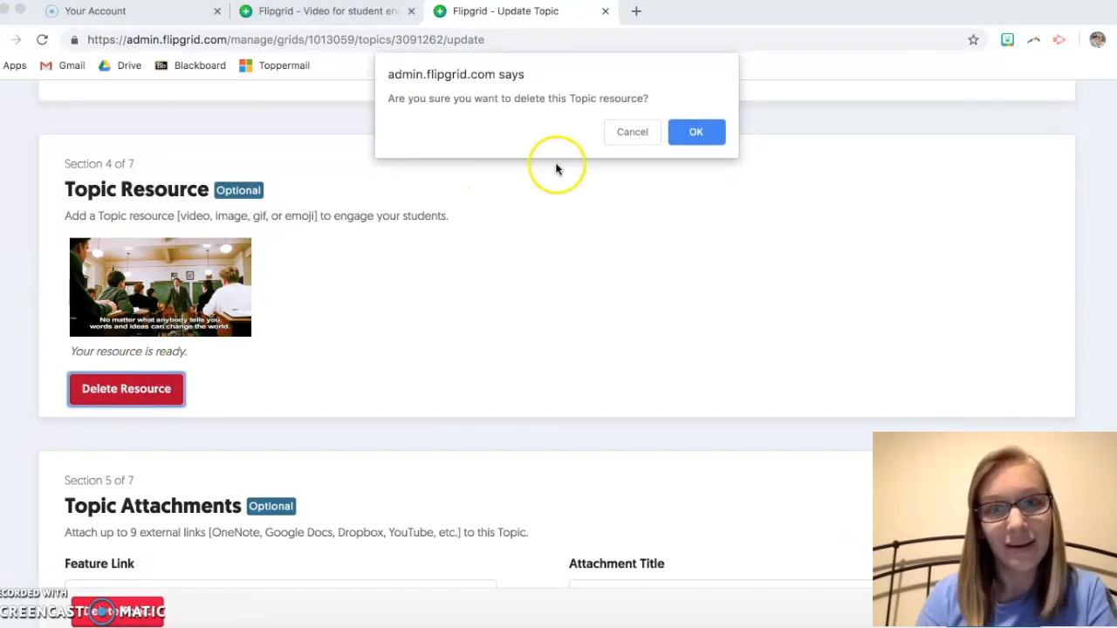
{"action": "left_click", "coordinate": [686, 131]}
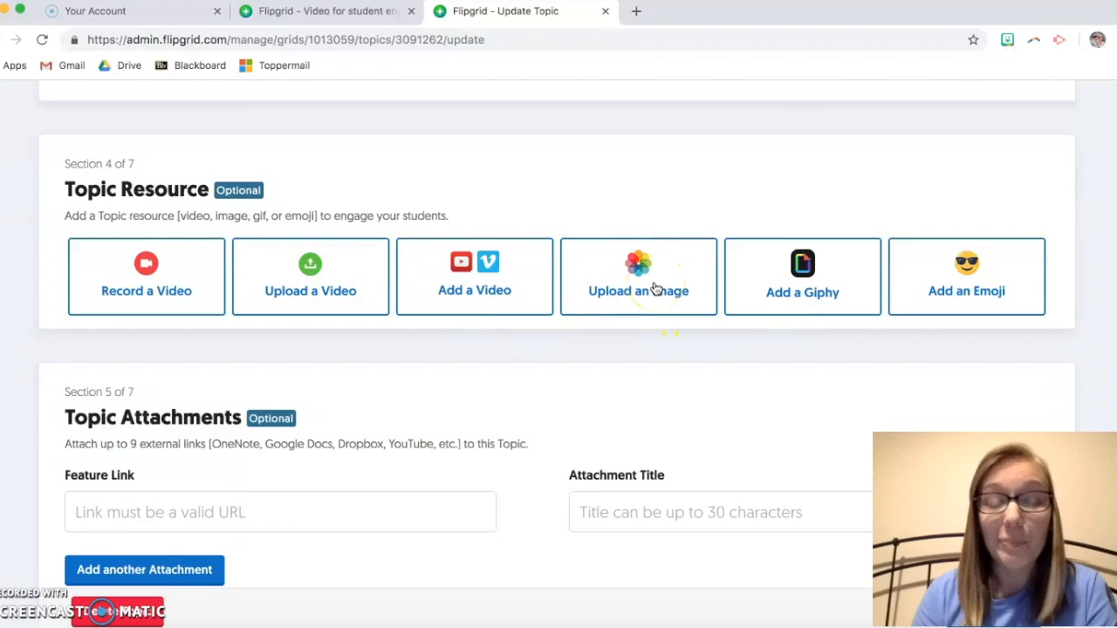
Step: Add the stack-of-books emoji as the topic resource
{"action": "left_click", "coordinate": [950, 284]}
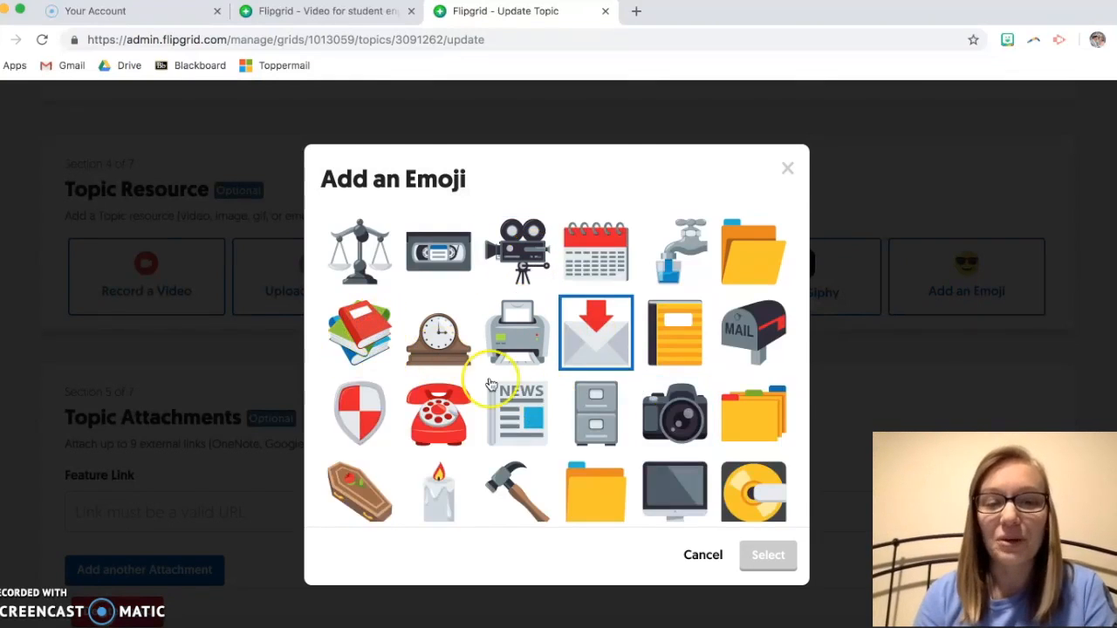
{"action": "left_click", "coordinate": [368, 333]}
{"action": "left_click", "coordinate": [770, 555]}
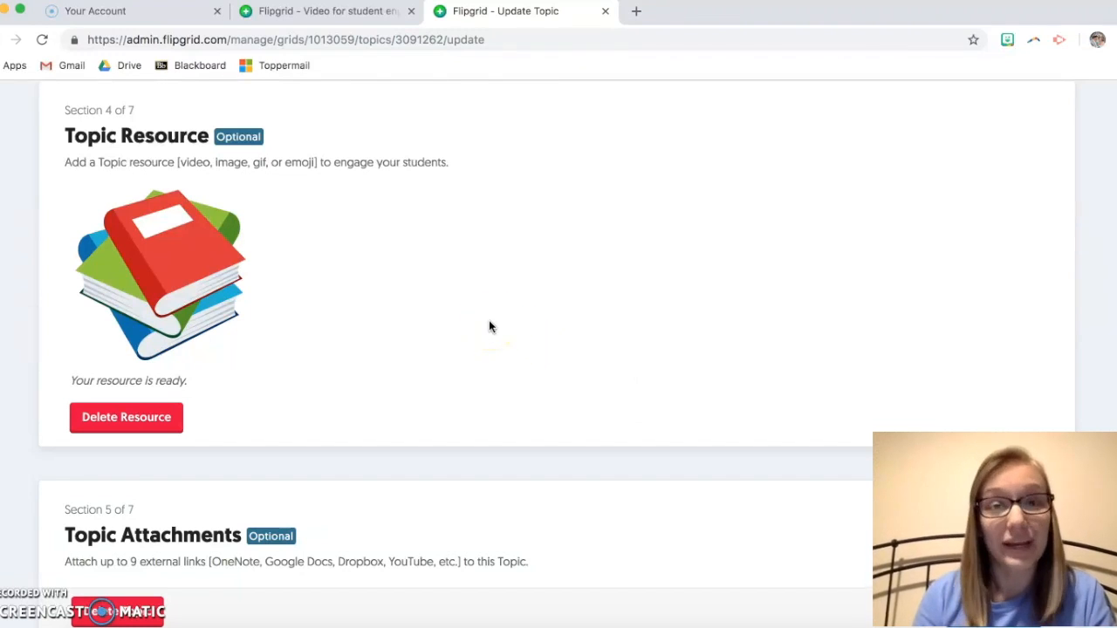
{"action": "scroll", "coordinate": [581, 299], "scroll_direction": "down", "scroll_amount": 3}
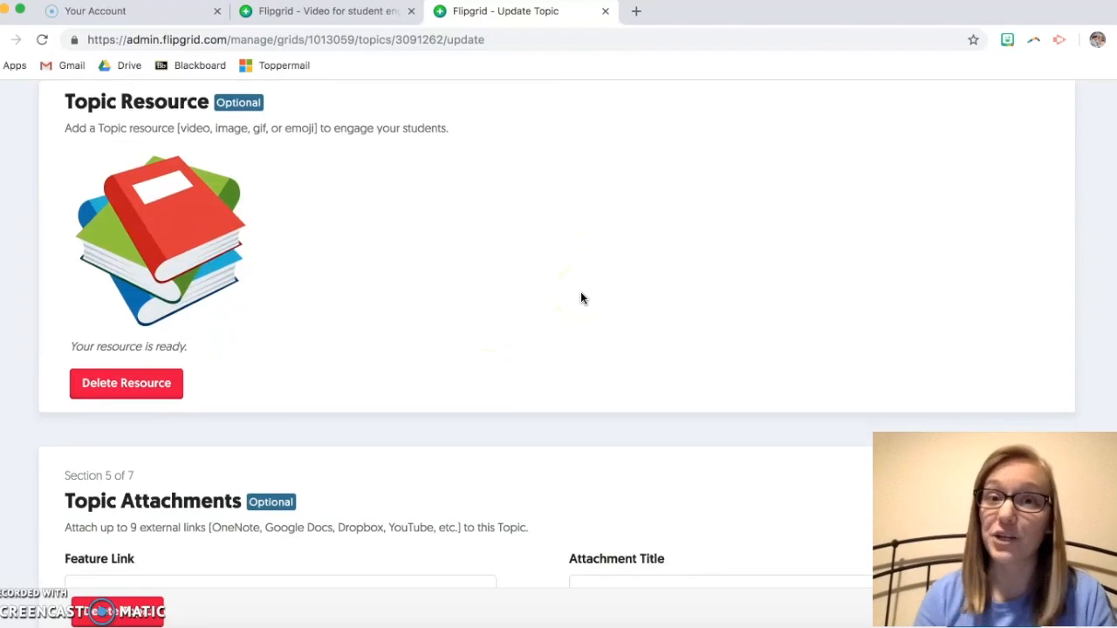
{"action": "scroll", "coordinate": [581, 297], "scroll_direction": "down", "scroll_amount": 3}
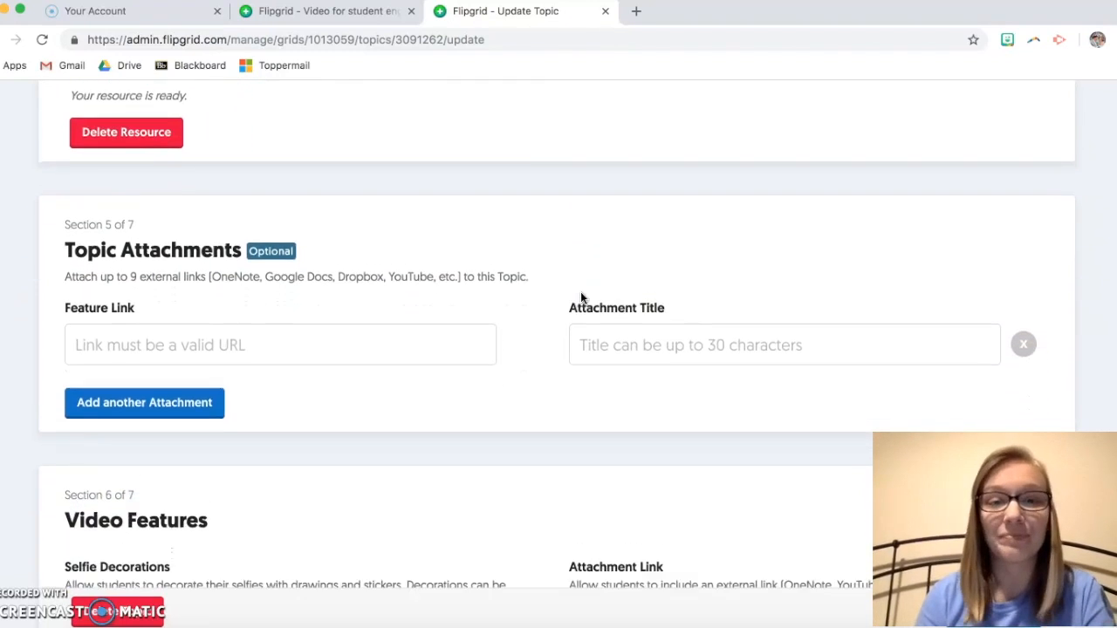
{"action": "scroll", "coordinate": [491, 246], "scroll_direction": "down", "scroll_amount": 1}
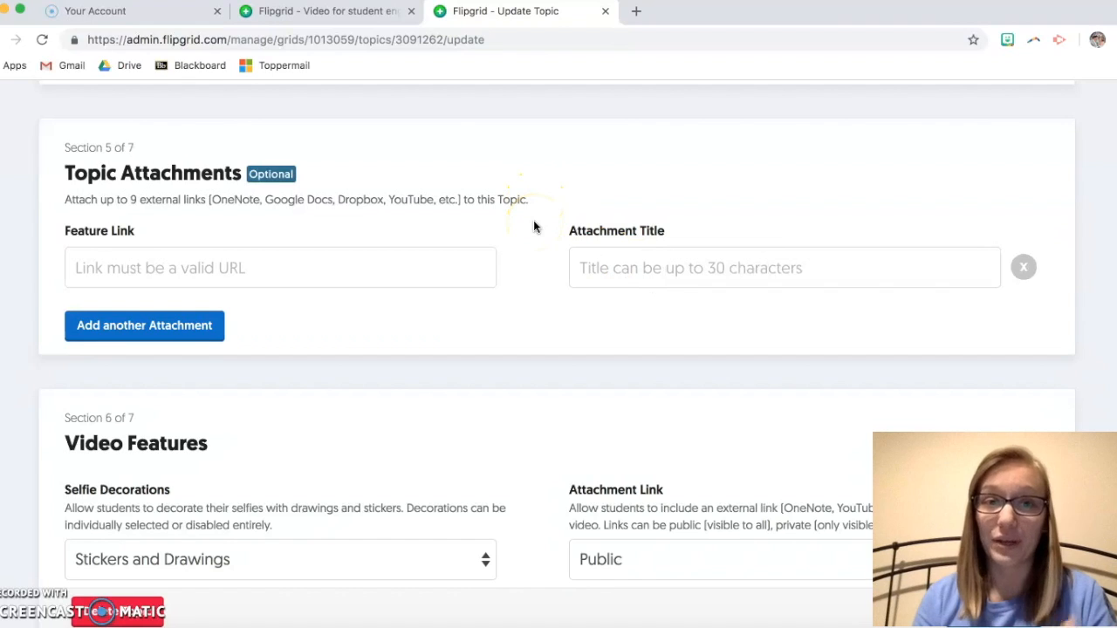
{"action": "scroll", "coordinate": [483, 246], "scroll_direction": "down", "scroll_amount": 1}
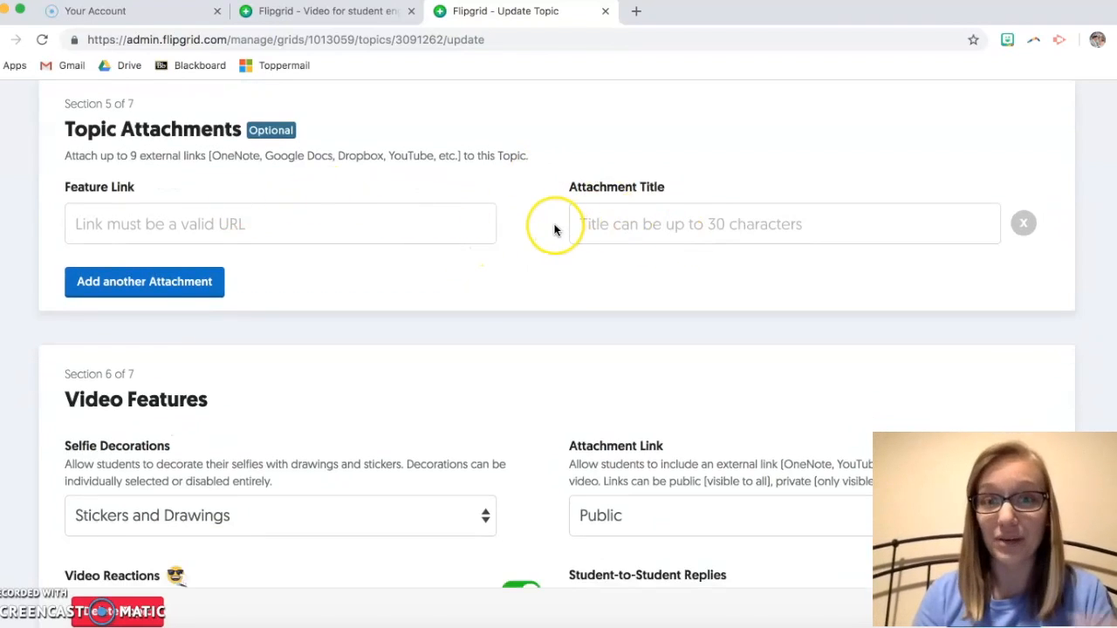
{"action": "scroll", "coordinate": [554, 229], "scroll_direction": "down", "scroll_amount": 4}
{"action": "scroll", "coordinate": [554, 230], "scroll_direction": "down", "scroll_amount": 1}
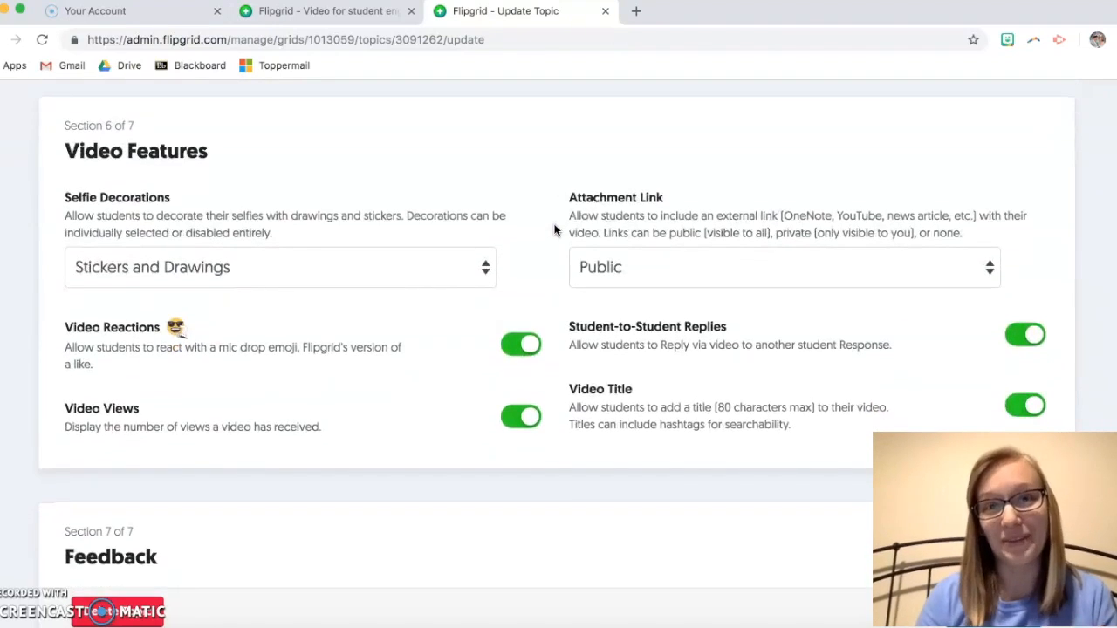
{"action": "left_click", "coordinate": [539, 223]}
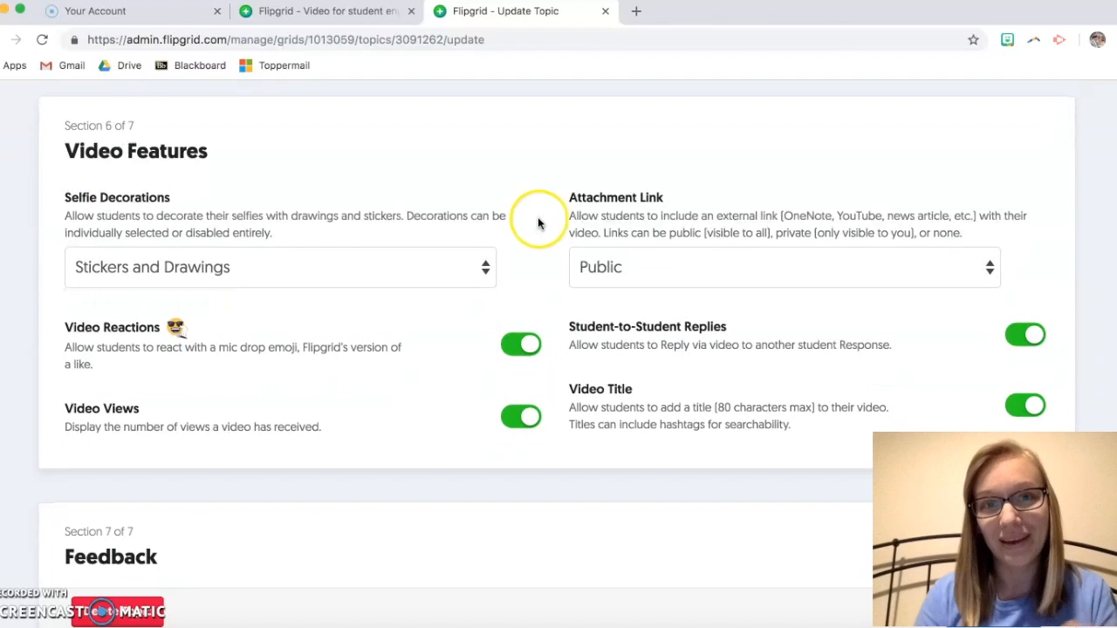
{"action": "left_click", "coordinate": [485, 268]}
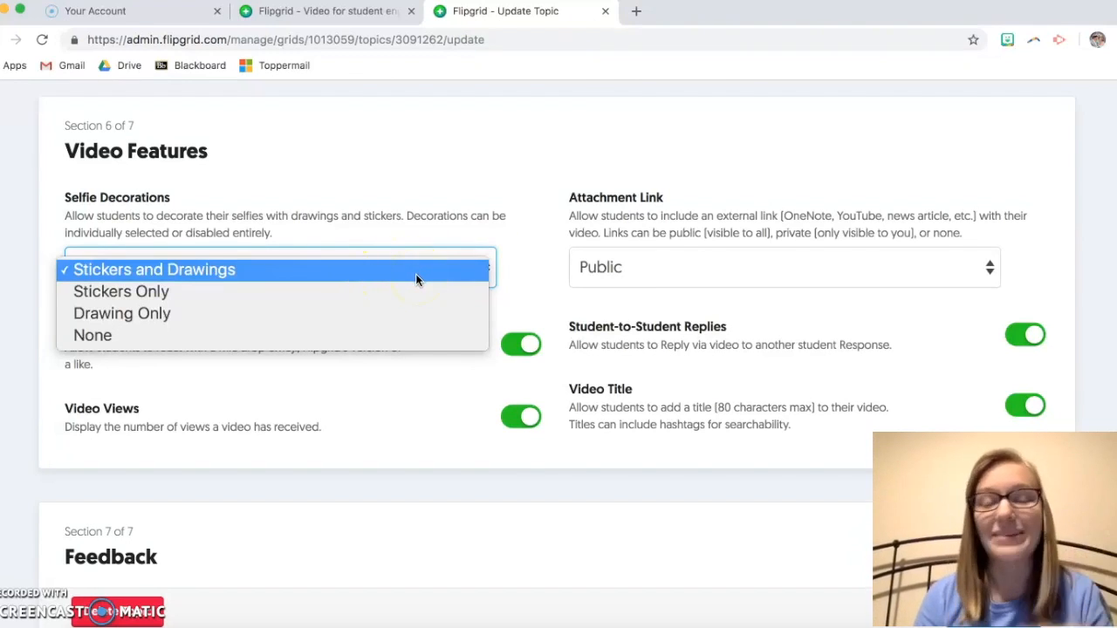
{"action": "left_click", "coordinate": [520, 265]}
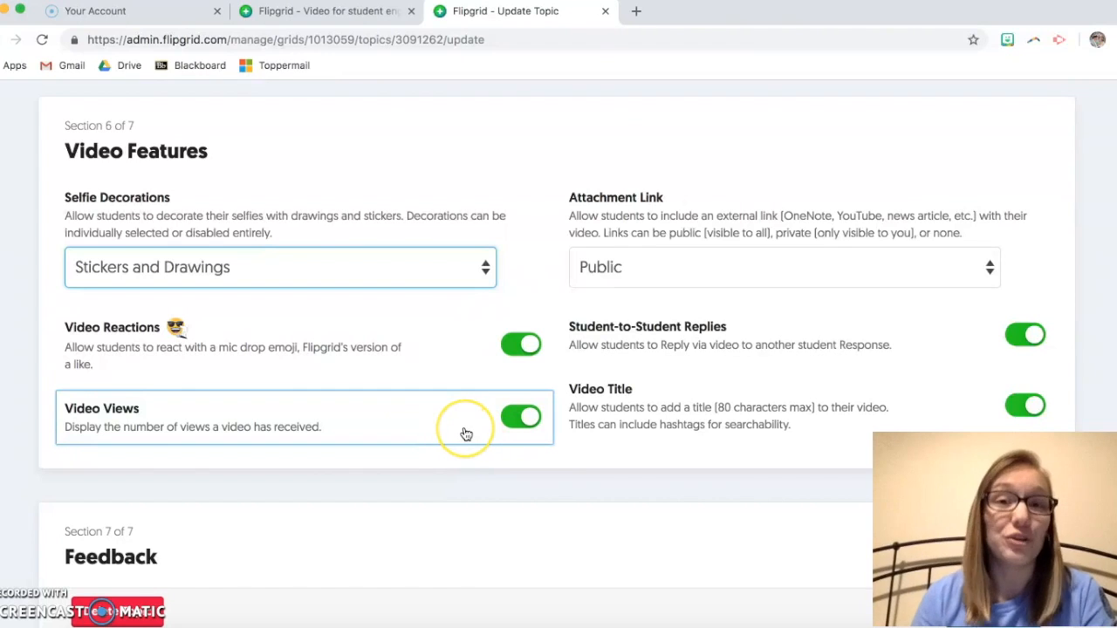
{"action": "left_click", "coordinate": [529, 427]}
{"action": "left_click", "coordinate": [529, 425]}
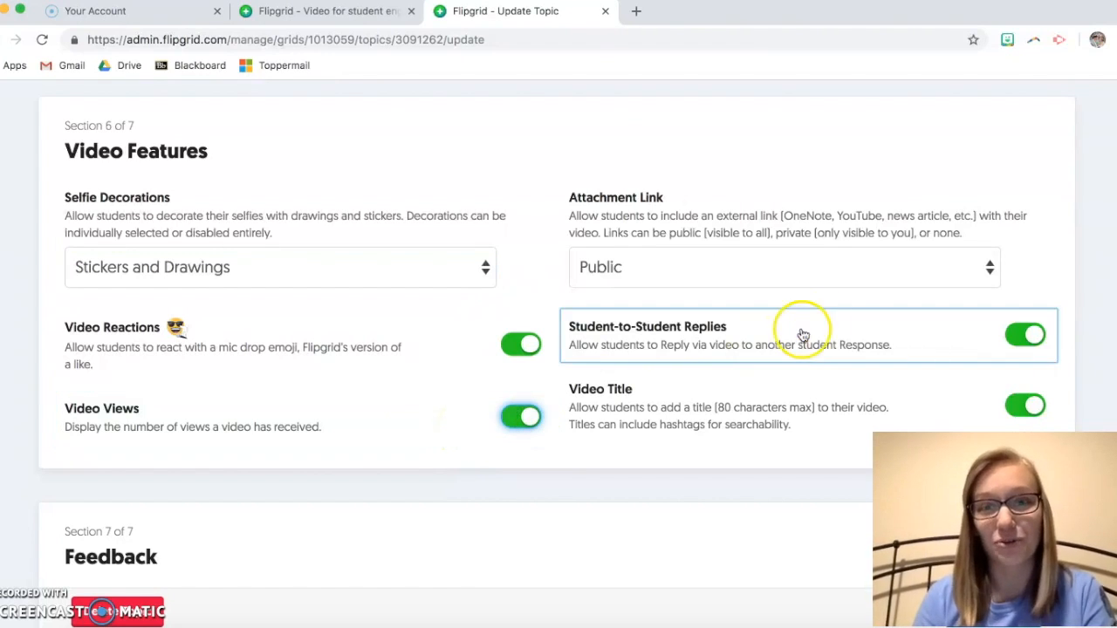
{"action": "left_click", "coordinate": [953, 273]}
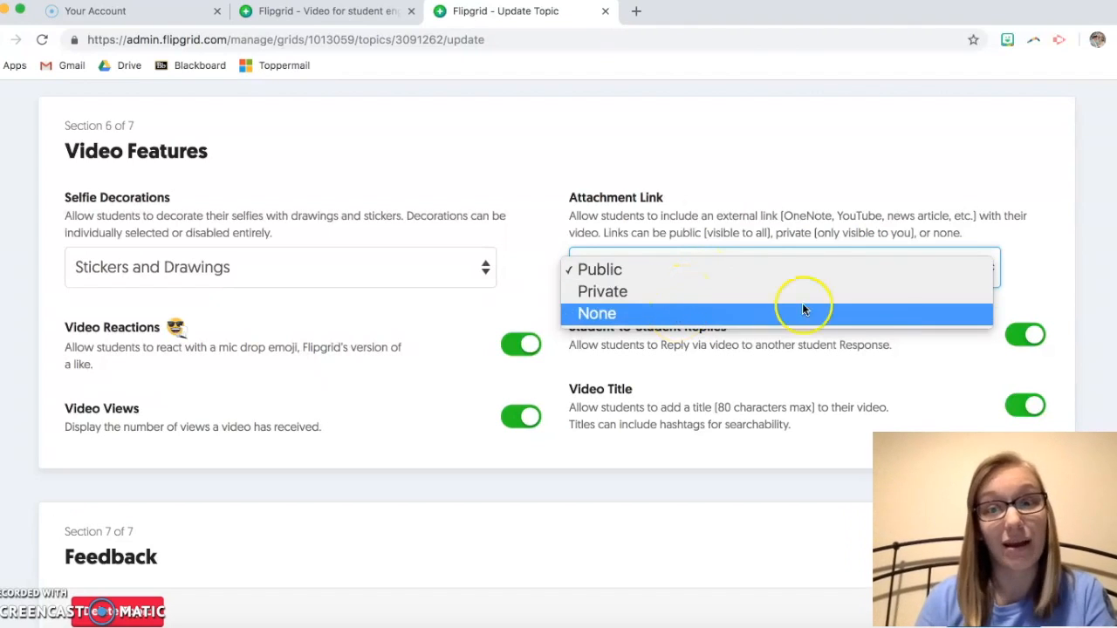
{"action": "left_click", "coordinate": [1027, 253]}
{"action": "scroll", "coordinate": [663, 340], "scroll_direction": "down", "scroll_amount": 2}
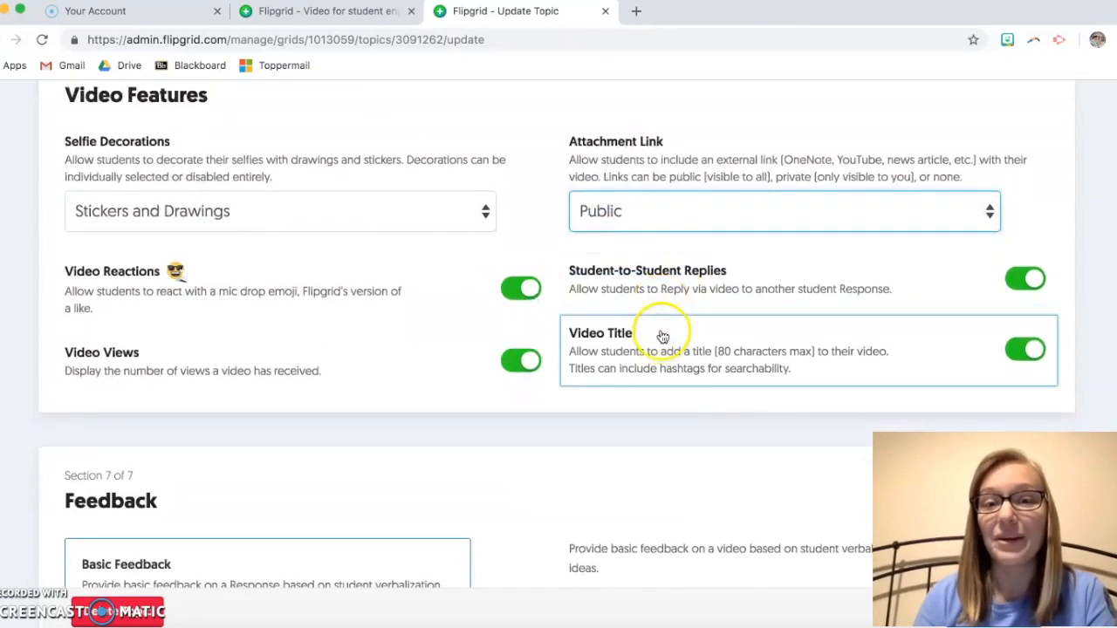
{"action": "left_click", "coordinate": [689, 182]}
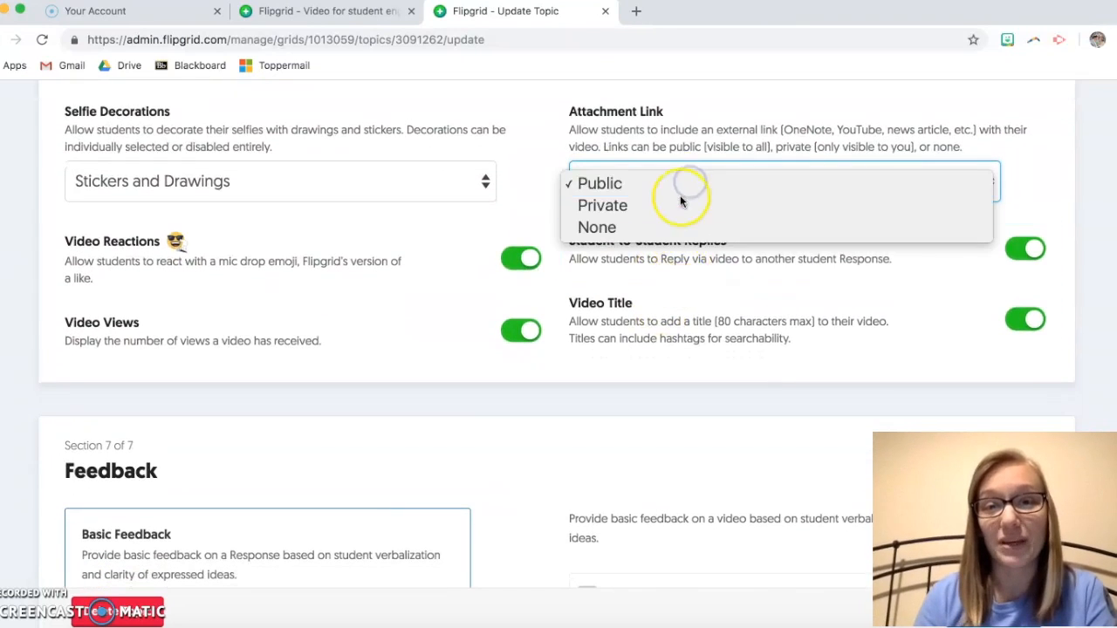
{"action": "left_click", "coordinate": [1017, 148]}
{"action": "scroll", "coordinate": [1016, 159], "scroll_direction": "down", "scroll_amount": 1}
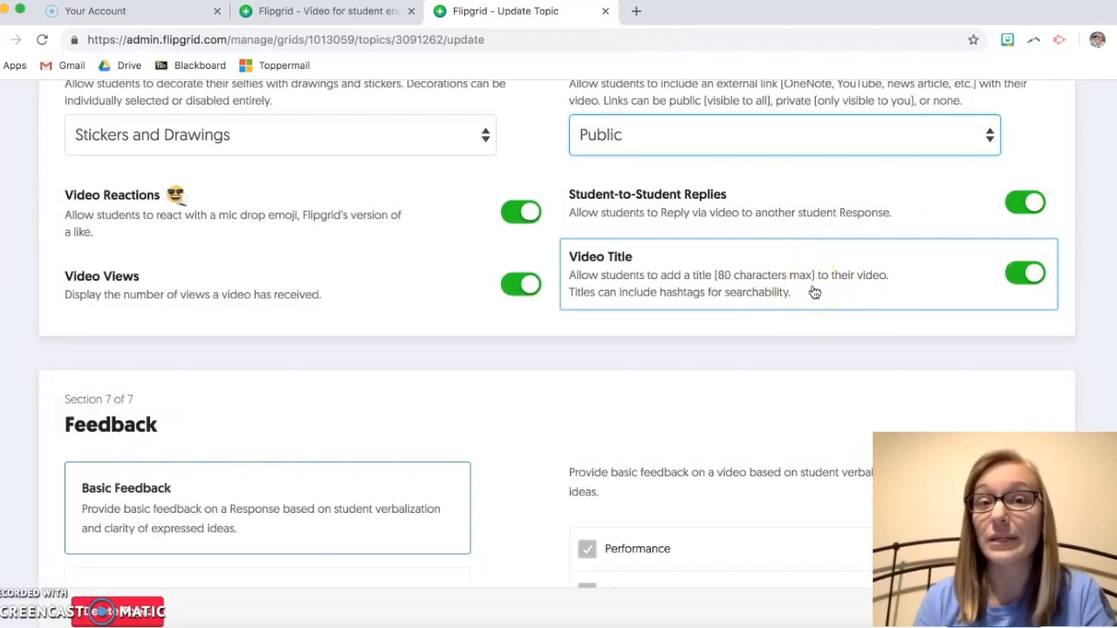
{"action": "left_click", "coordinate": [1026, 275]}
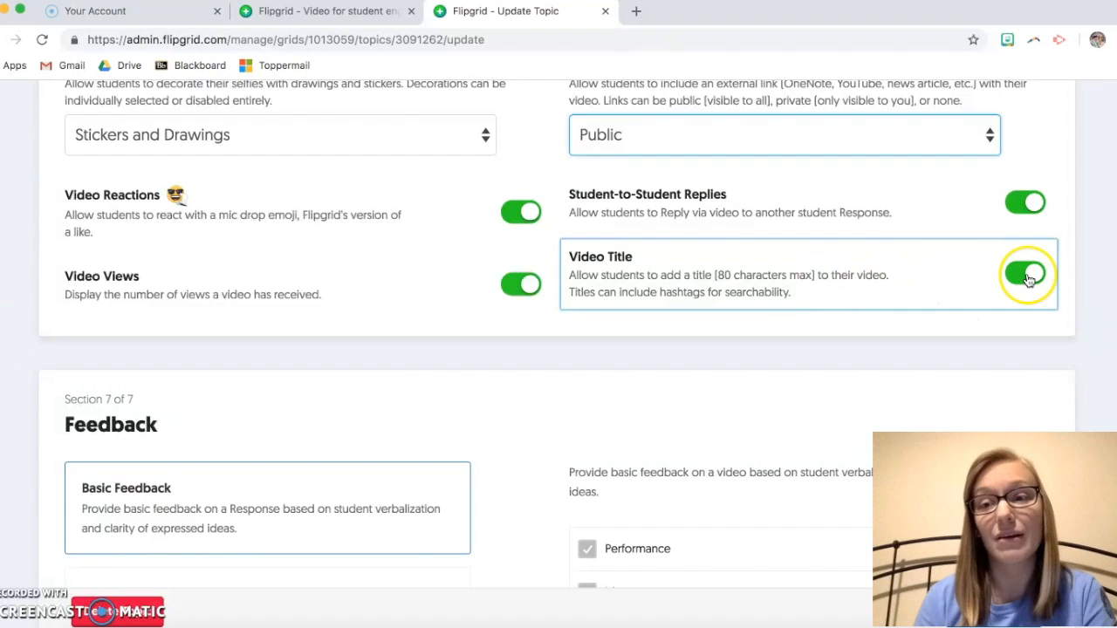
{"action": "left_click", "coordinate": [1028, 276]}
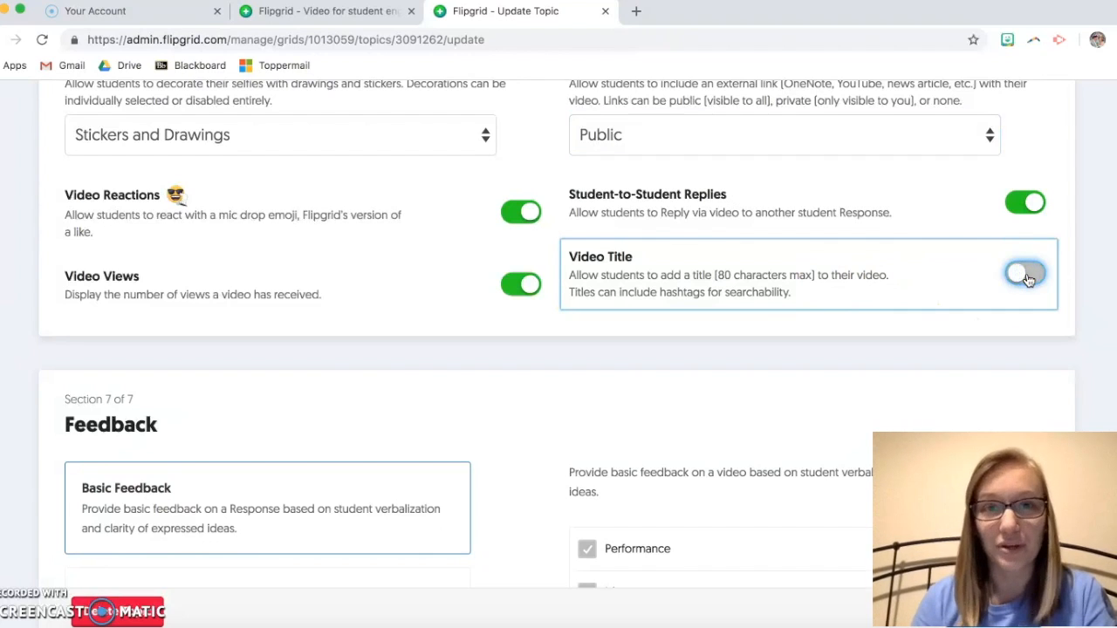
{"action": "left_click", "coordinate": [1027, 276]}
{"action": "scroll", "coordinate": [730, 253], "scroll_direction": "down", "scroll_amount": 3}
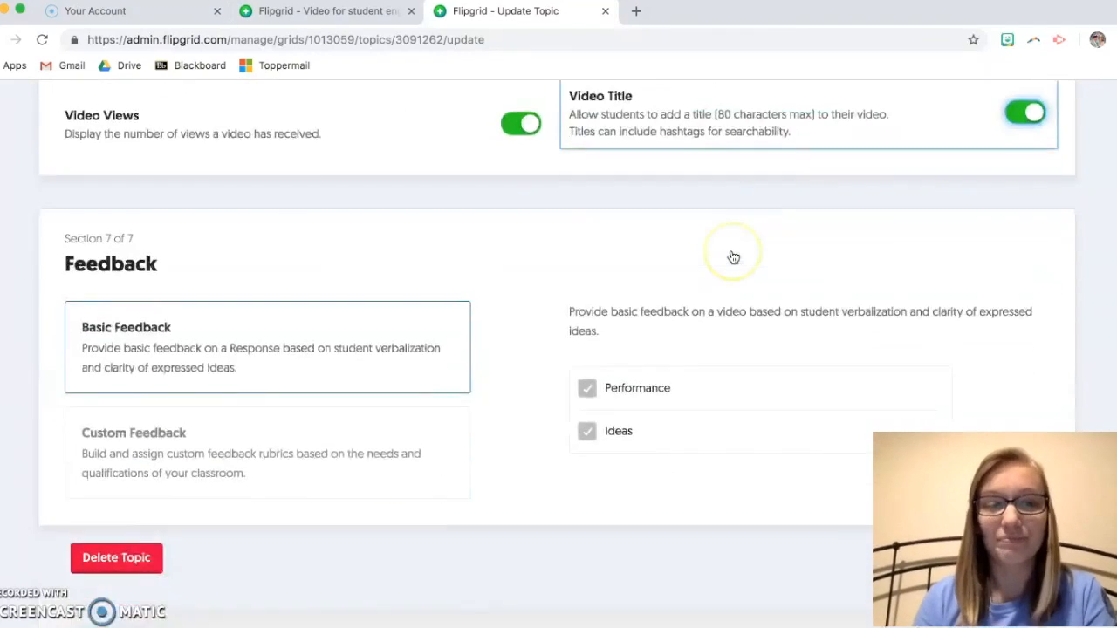
{"action": "scroll", "coordinate": [474, 194], "scroll_direction": "down", "scroll_amount": 1}
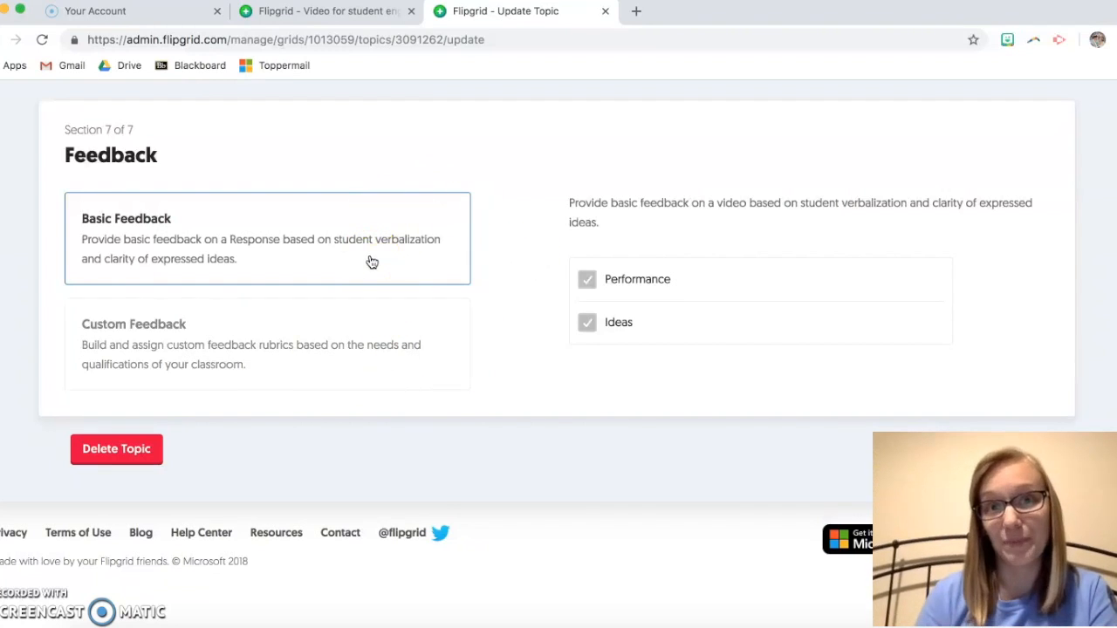
{"action": "left_click", "coordinate": [451, 355]}
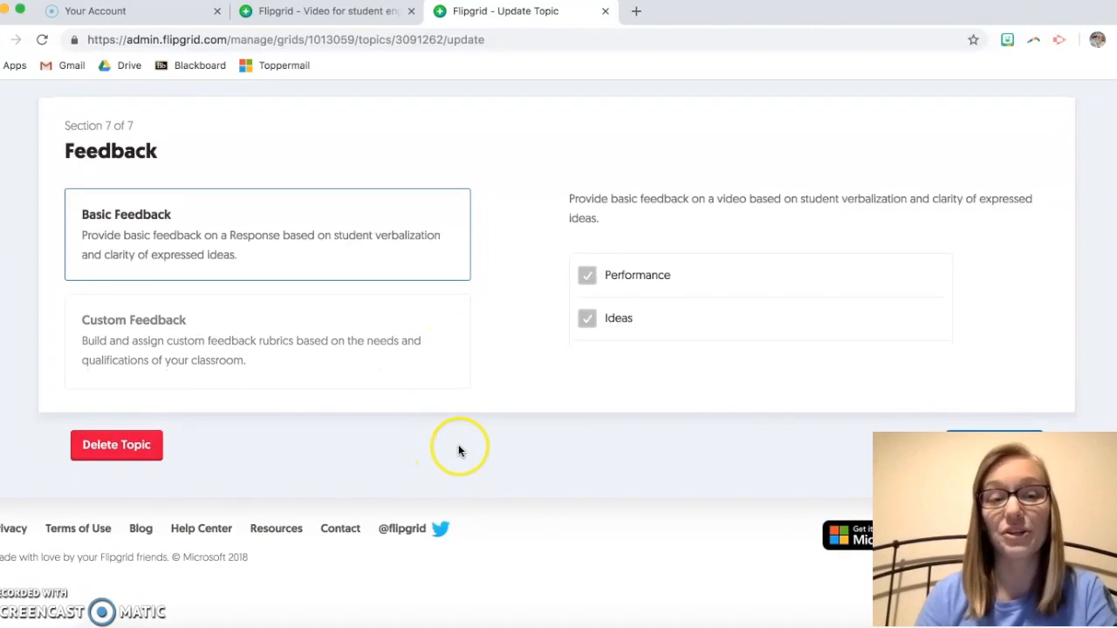
{"action": "scroll", "coordinate": [568, 402], "scroll_direction": "up", "scroll_amount": 10}
{"action": "scroll", "coordinate": [569, 399], "scroll_direction": "up", "scroll_amount": 15}
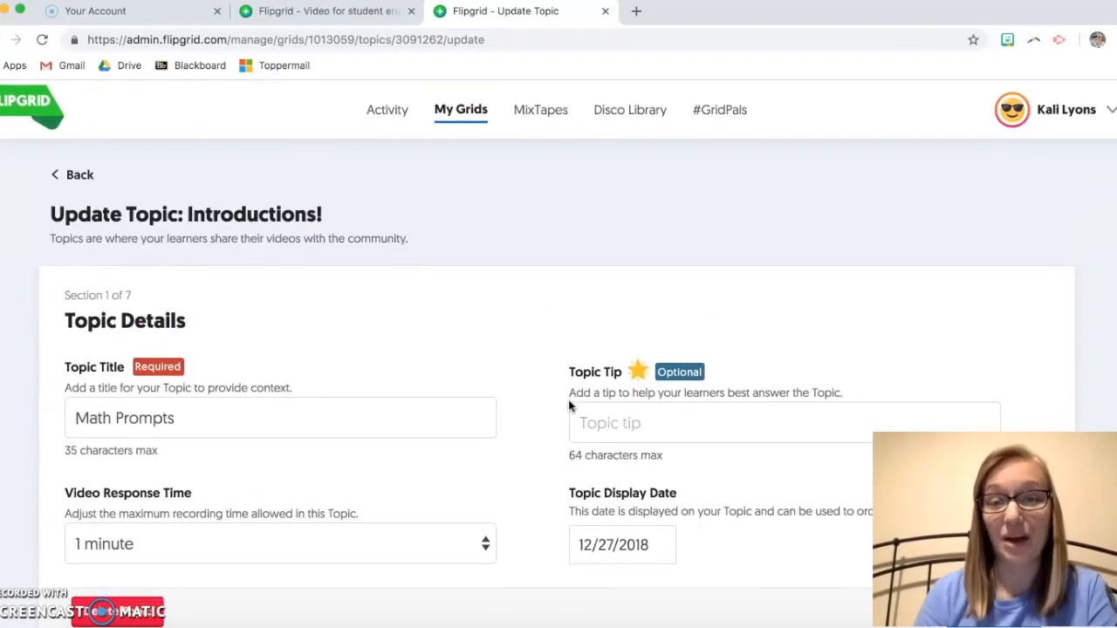
{"action": "scroll", "coordinate": [569, 403], "scroll_direction": "down", "scroll_amount": 15}
{"action": "scroll", "coordinate": [569, 406], "scroll_direction": "down", "scroll_amount": 10}
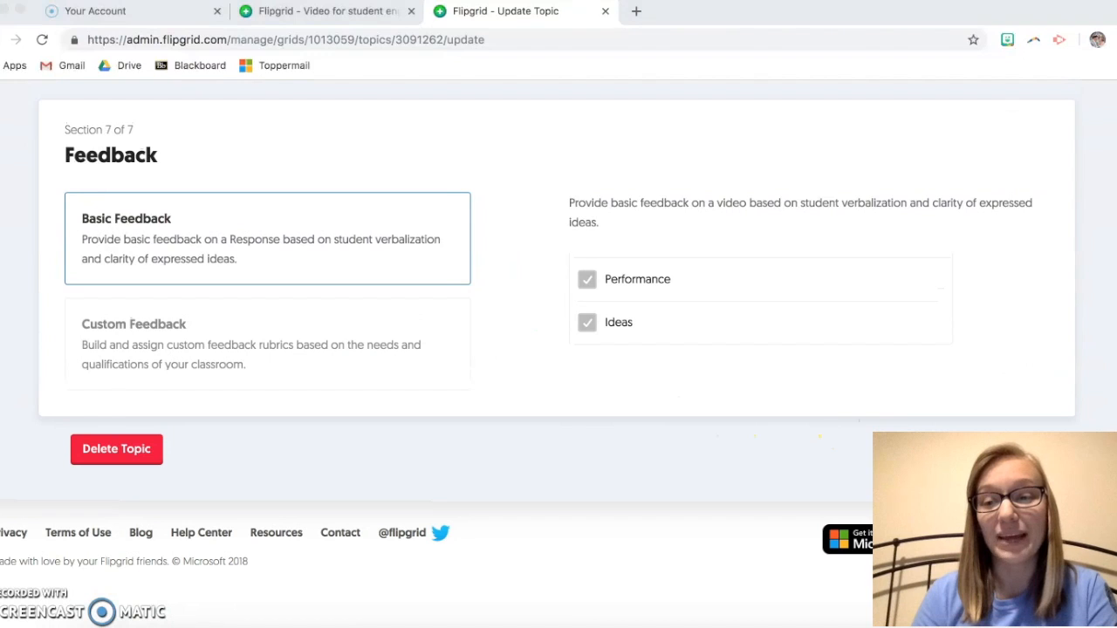
{"action": "scroll", "coordinate": [976, 428], "scroll_direction": "down", "scroll_amount": 1}
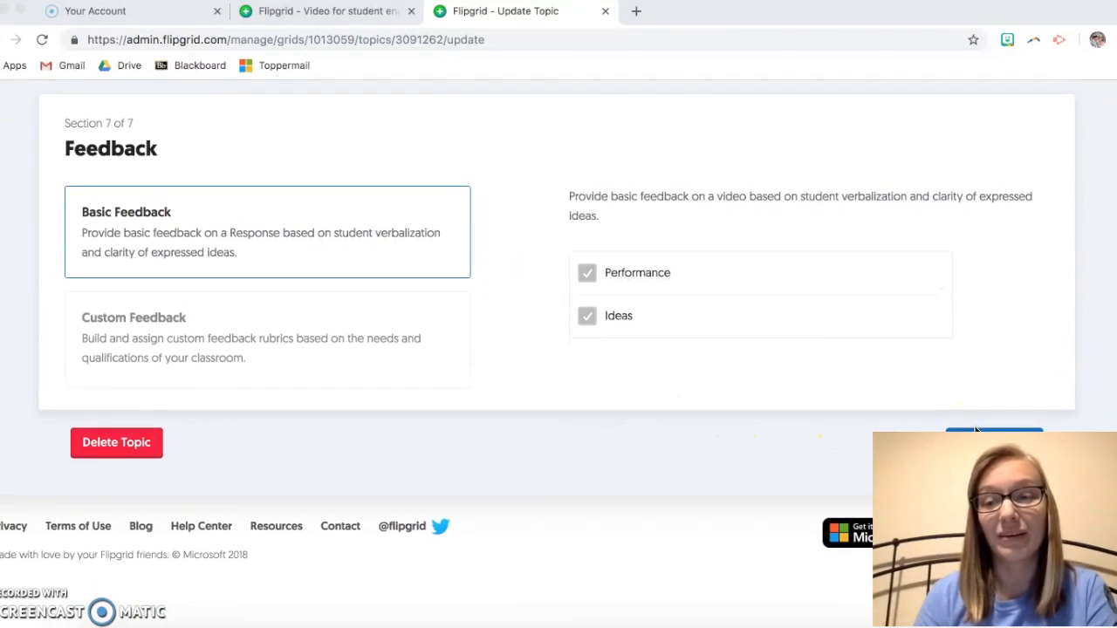
{"action": "left_click", "coordinate": [976, 428]}
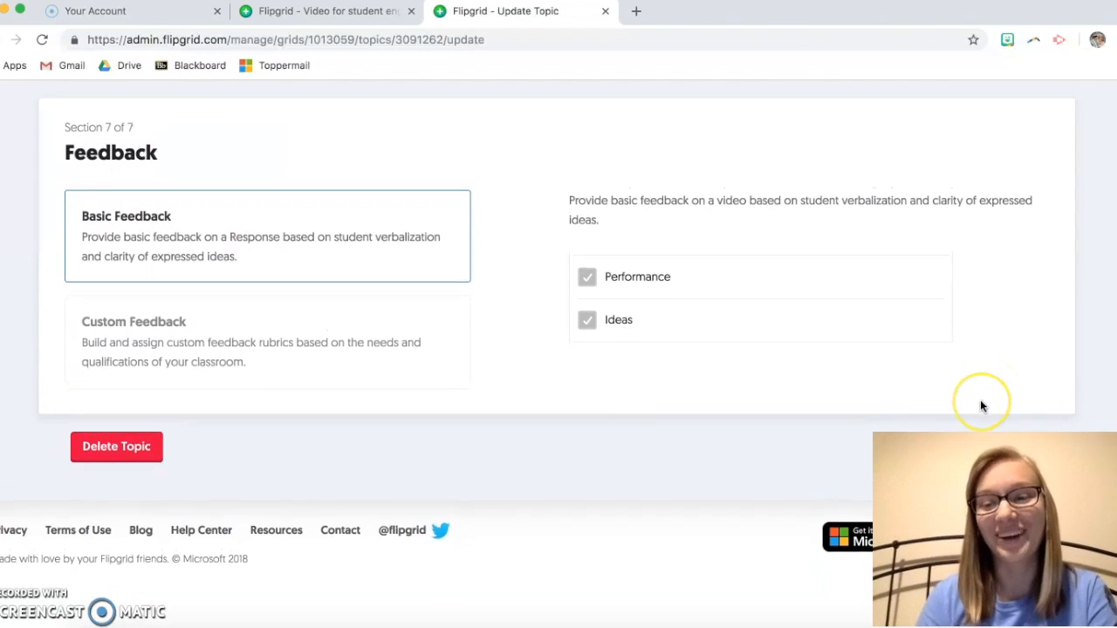
{"action": "scroll", "coordinate": [979, 424], "scroll_direction": "down", "scroll_amount": 1}
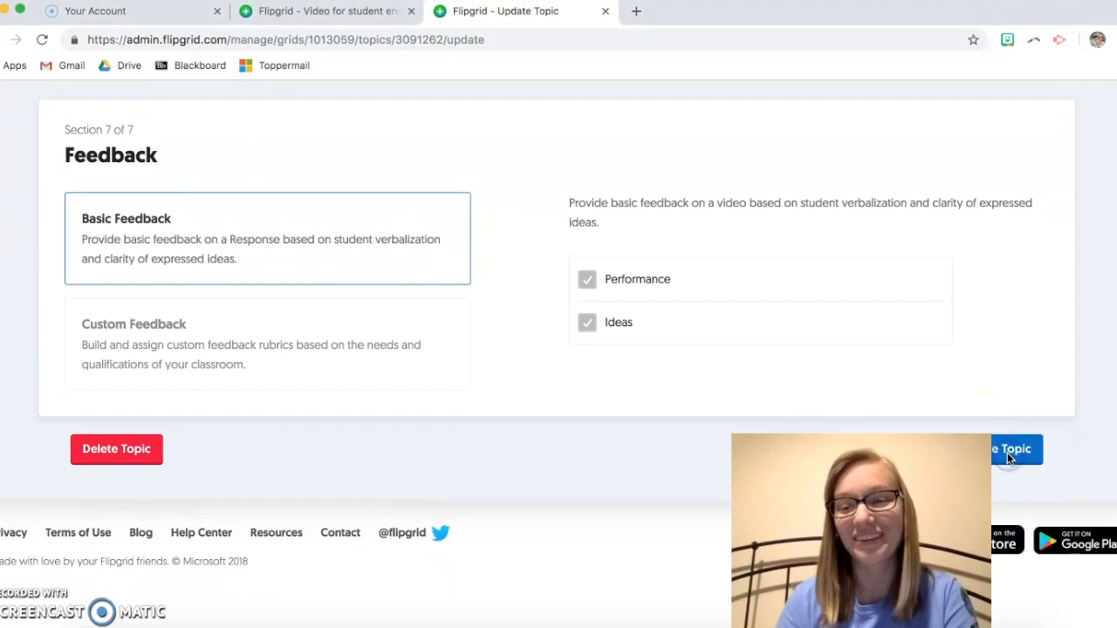
{"action": "left_click", "coordinate": [1020, 455]}
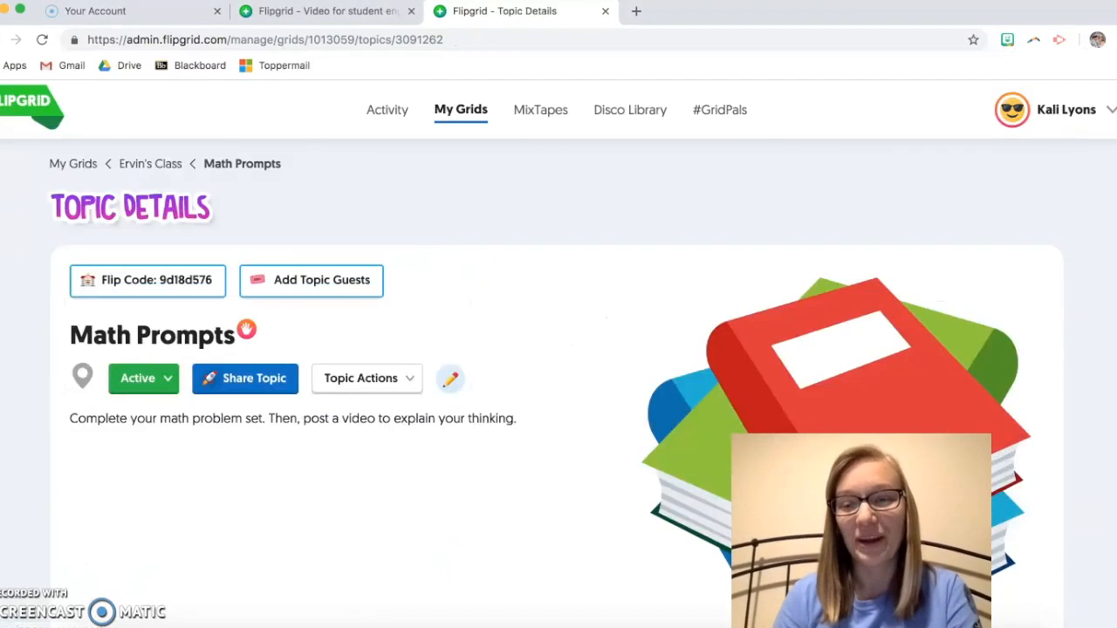
{"action": "scroll", "coordinate": [556, 295], "scroll_direction": "down", "scroll_amount": 1}
{"action": "scroll", "coordinate": [555, 294], "scroll_direction": "down", "scroll_amount": 1}
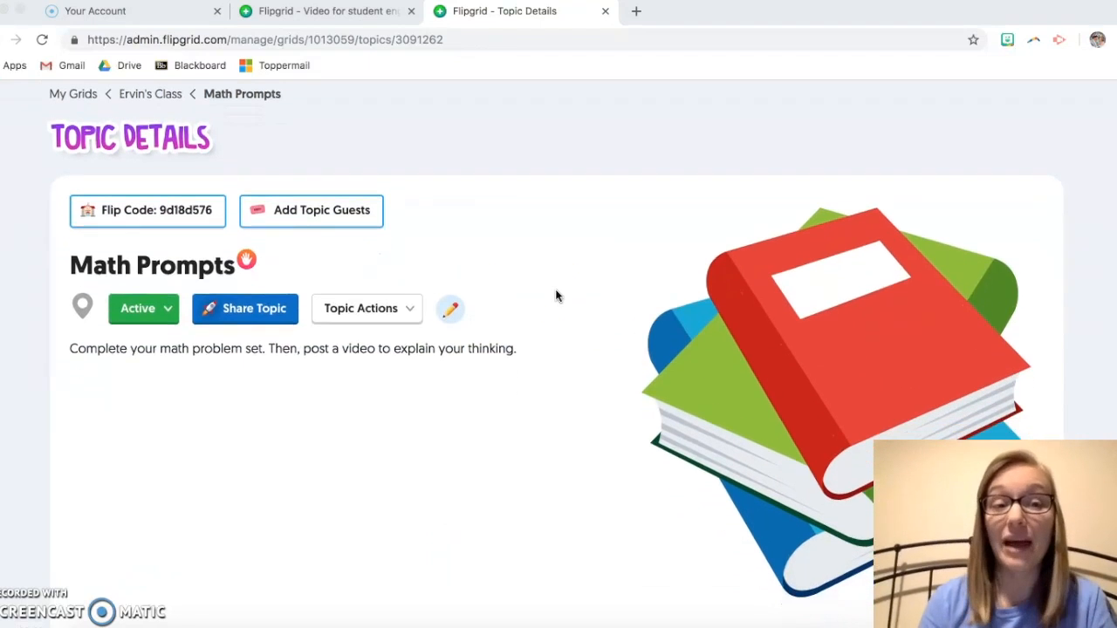
{"action": "scroll", "coordinate": [719, 304], "scroll_direction": "down", "scroll_amount": 2}
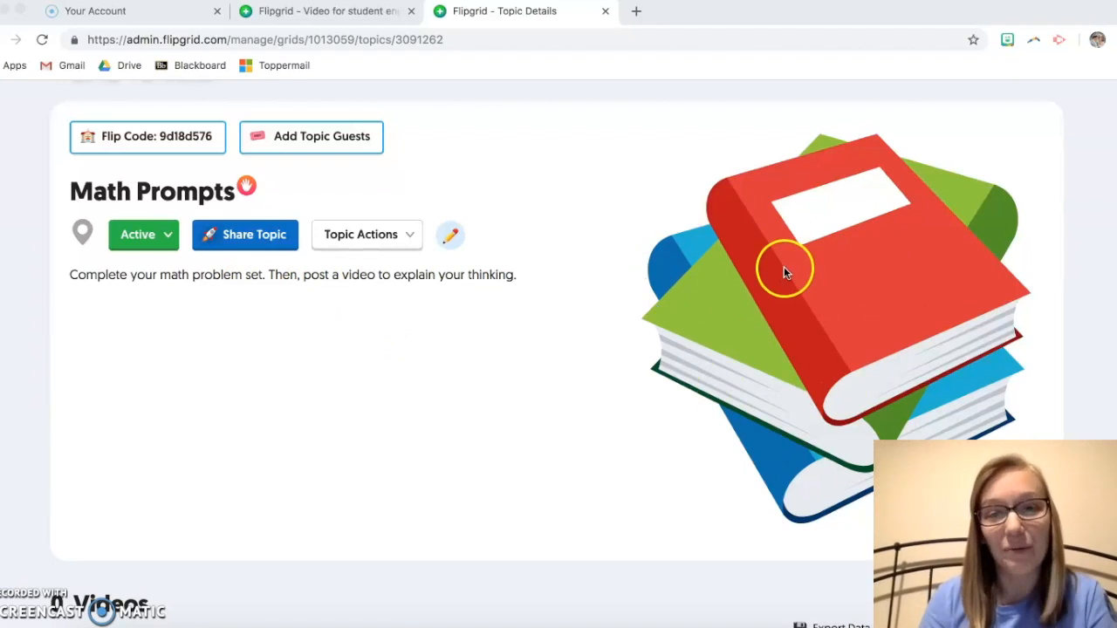
{"action": "scroll", "coordinate": [651, 264], "scroll_direction": "down", "scroll_amount": 4}
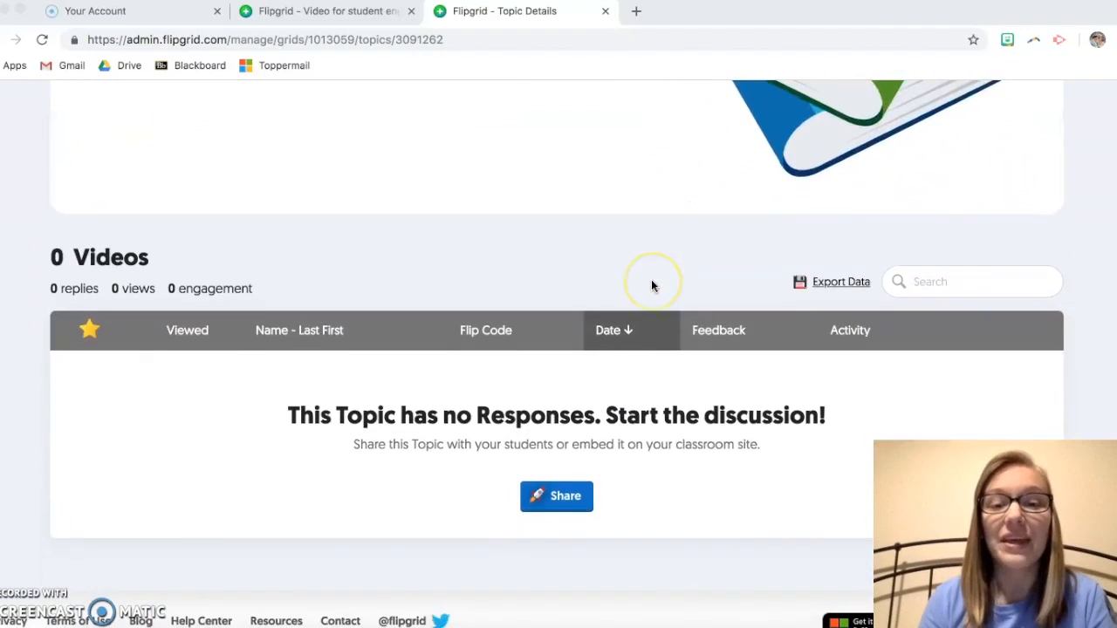
{"action": "scroll", "coordinate": [651, 285], "scroll_direction": "down", "scroll_amount": 1}
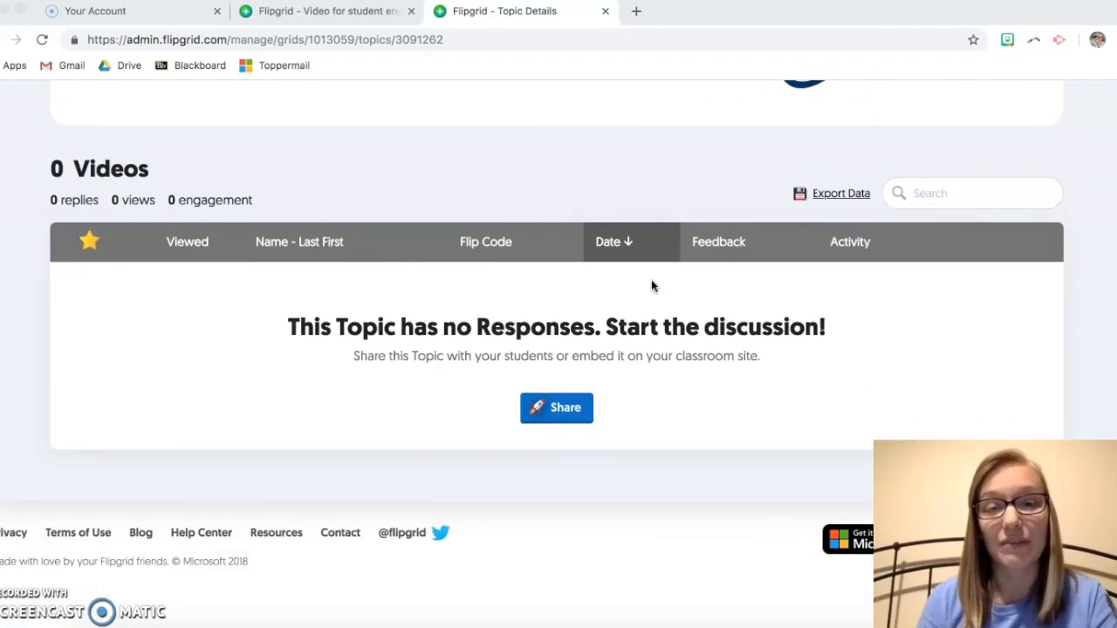
{"action": "scroll", "coordinate": [652, 286], "scroll_direction": "up", "scroll_amount": 1}
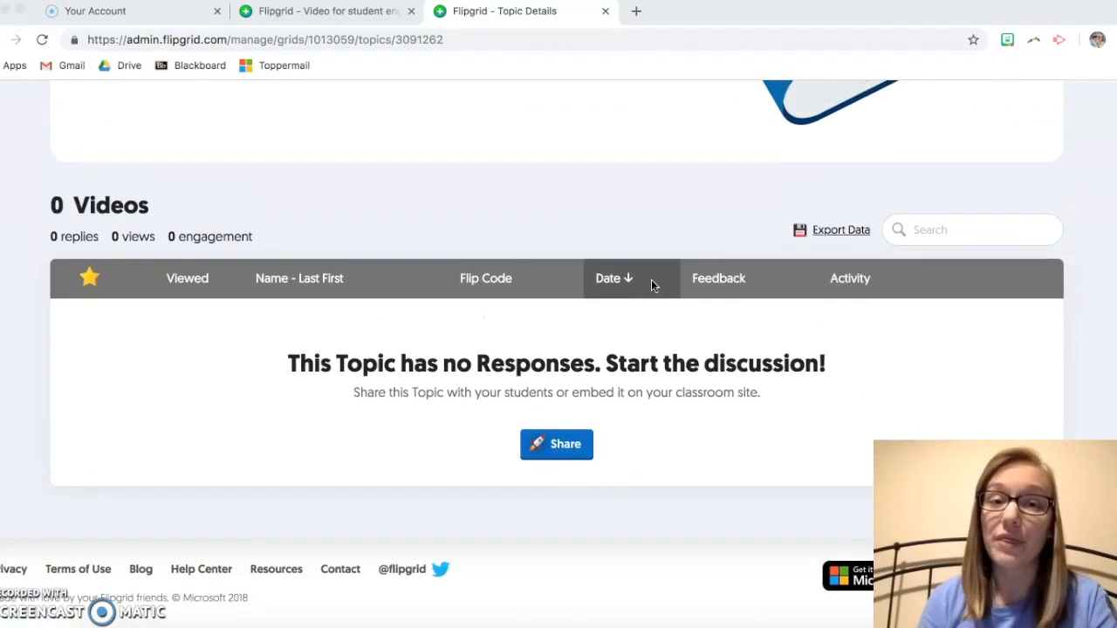
{"action": "scroll", "coordinate": [279, 234], "scroll_direction": "down", "scroll_amount": 1}
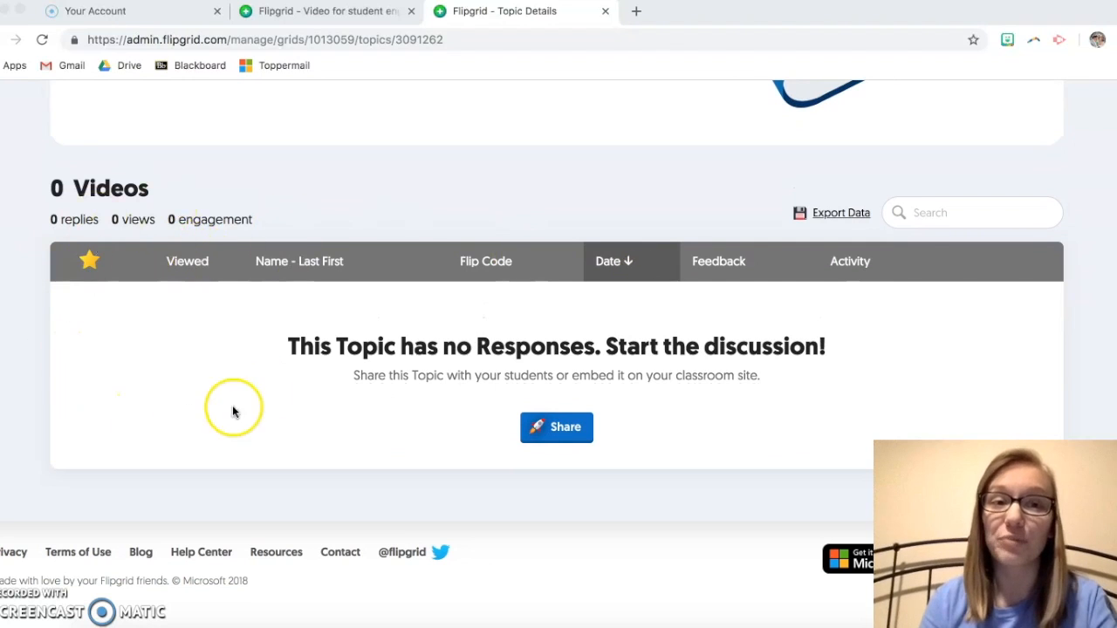
{"action": "scroll", "coordinate": [277, 387], "scroll_direction": "up", "scroll_amount": 7}
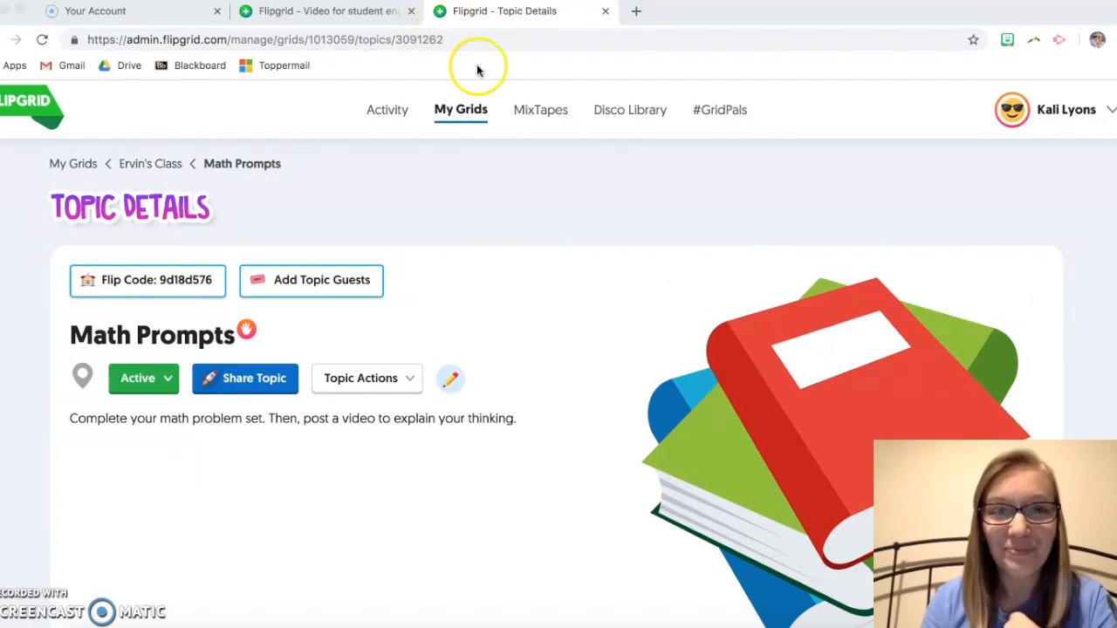
{"action": "scroll", "coordinate": [545, 208], "scroll_direction": "down", "scroll_amount": 3}
{"action": "scroll", "coordinate": [546, 214], "scroll_direction": "down", "scroll_amount": 2}
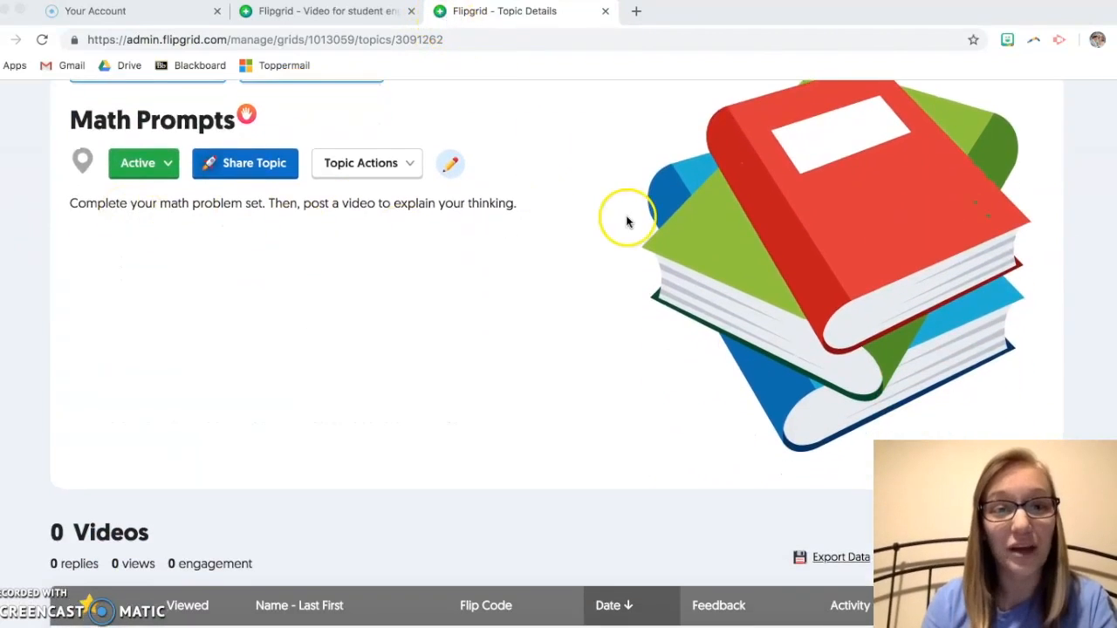
{"action": "scroll", "coordinate": [629, 222], "scroll_direction": "down", "scroll_amount": 4}
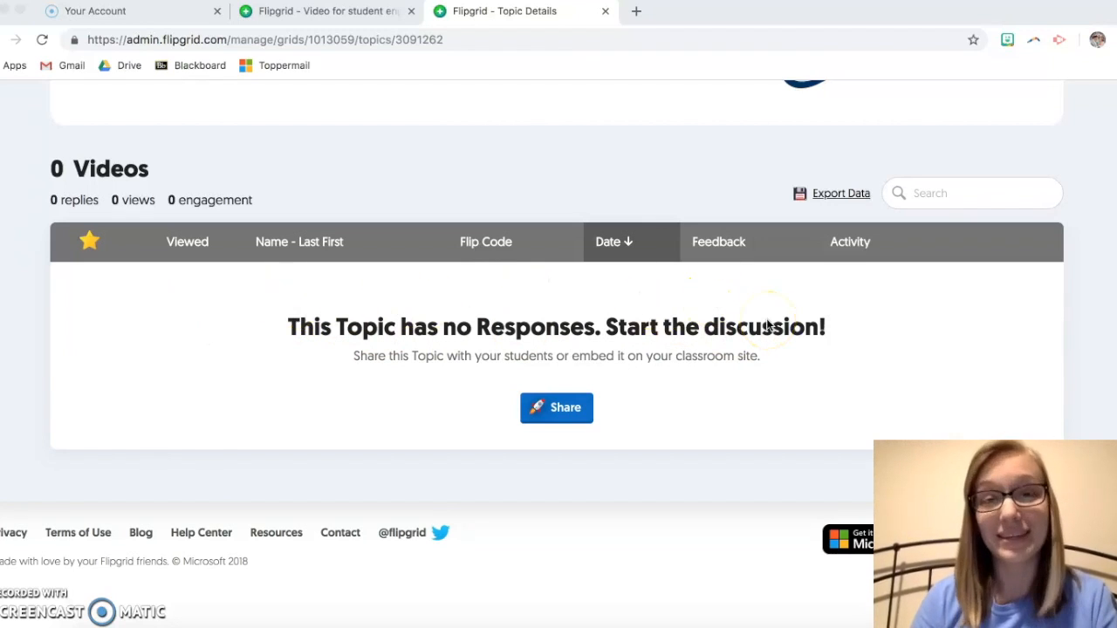
{"action": "scroll", "coordinate": [766, 319], "scroll_direction": "up", "scroll_amount": 7}
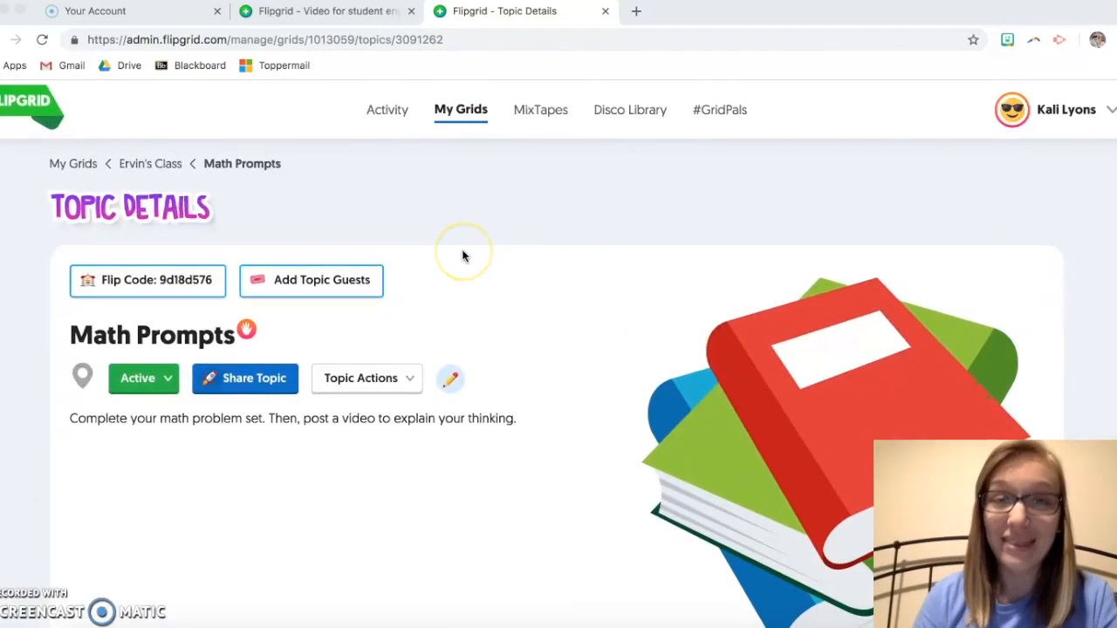
{"action": "left_click", "coordinate": [157, 164]}
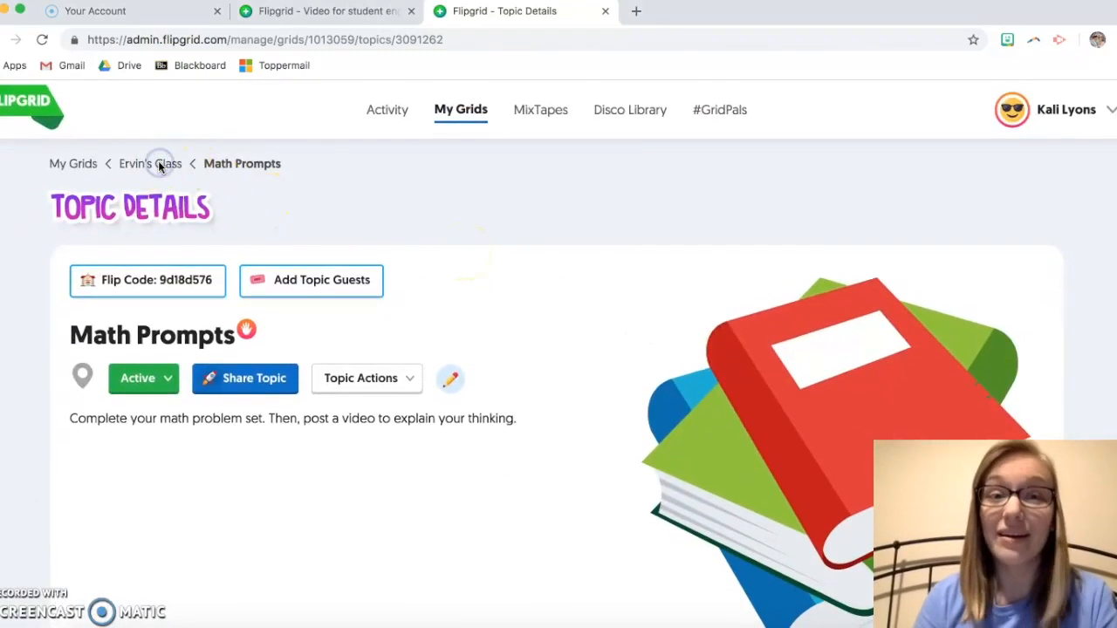
Step: Return to the Ervin's Class grid and preview Math Prompts as a student
{"action": "left_click", "coordinate": [157, 165]}
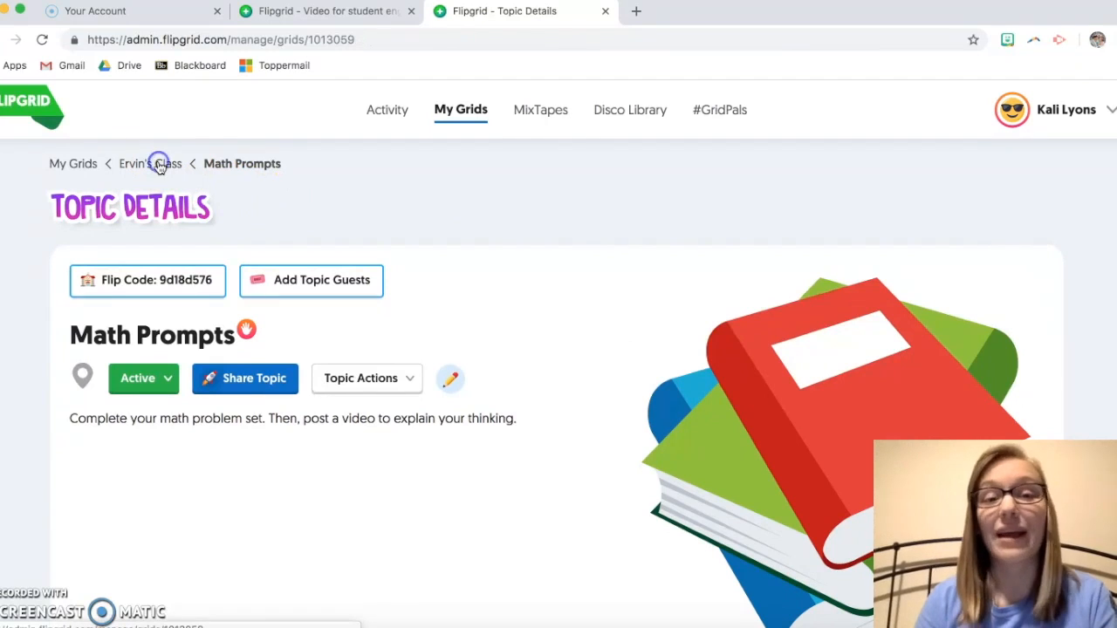
{"action": "scroll", "coordinate": [542, 234], "scroll_direction": "down", "scroll_amount": 1}
{"action": "scroll", "coordinate": [542, 234], "scroll_direction": "down", "scroll_amount": 3}
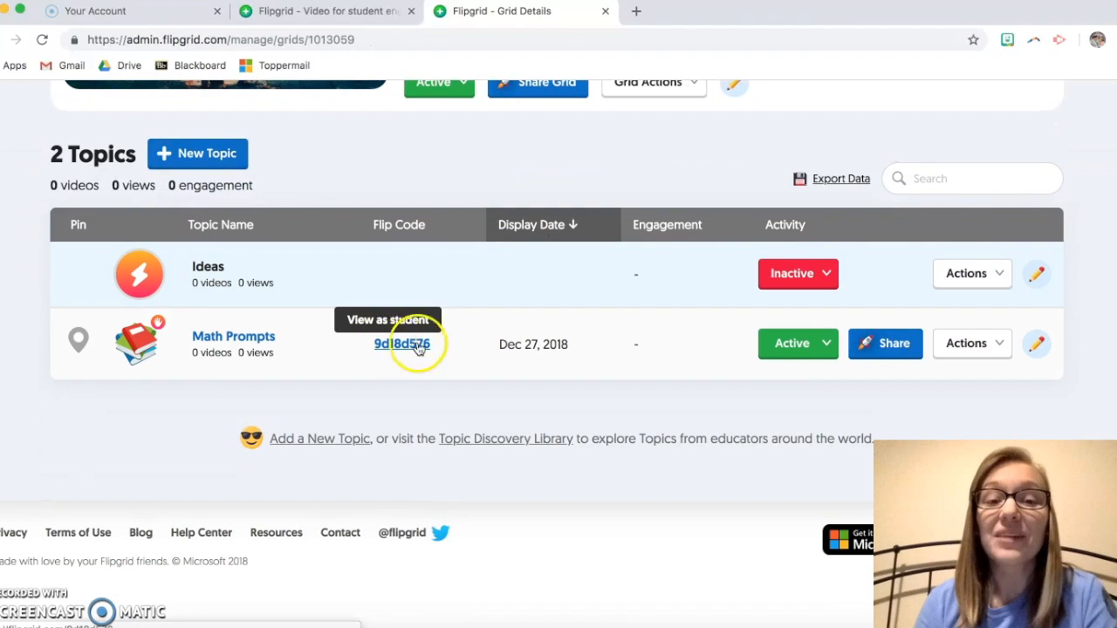
{"action": "left_click", "coordinate": [395, 346]}
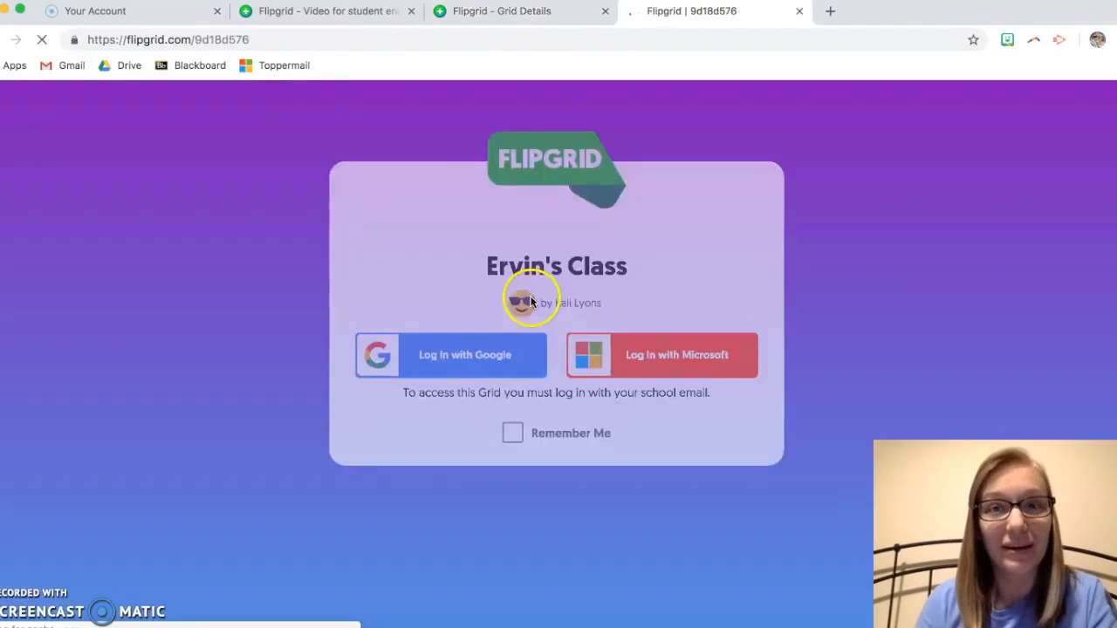
{"action": "left_click", "coordinate": [799, 11]}
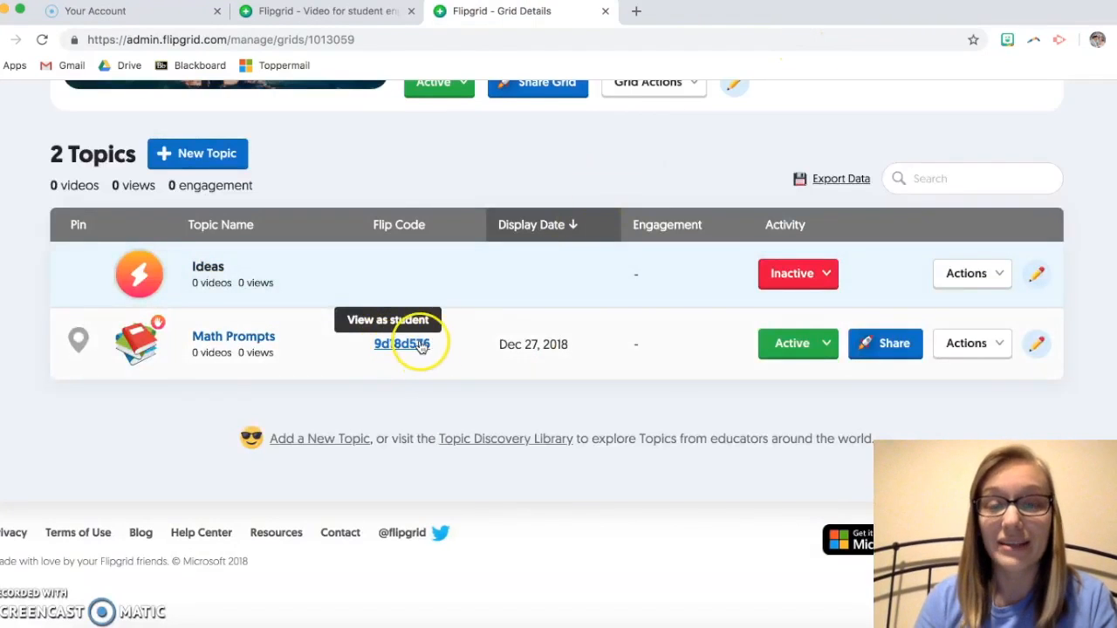
Step: Check the flip code entry on the flipgrid.com home page, then return to Grid Details
{"action": "left_click", "coordinate": [319, 19]}
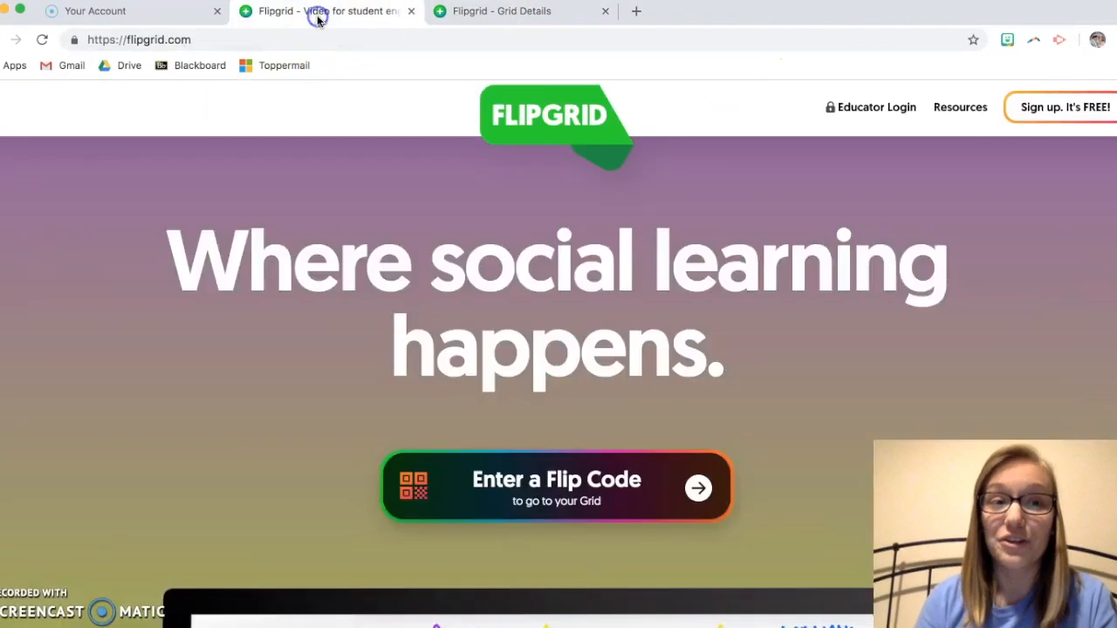
{"action": "left_click", "coordinate": [545, 484]}
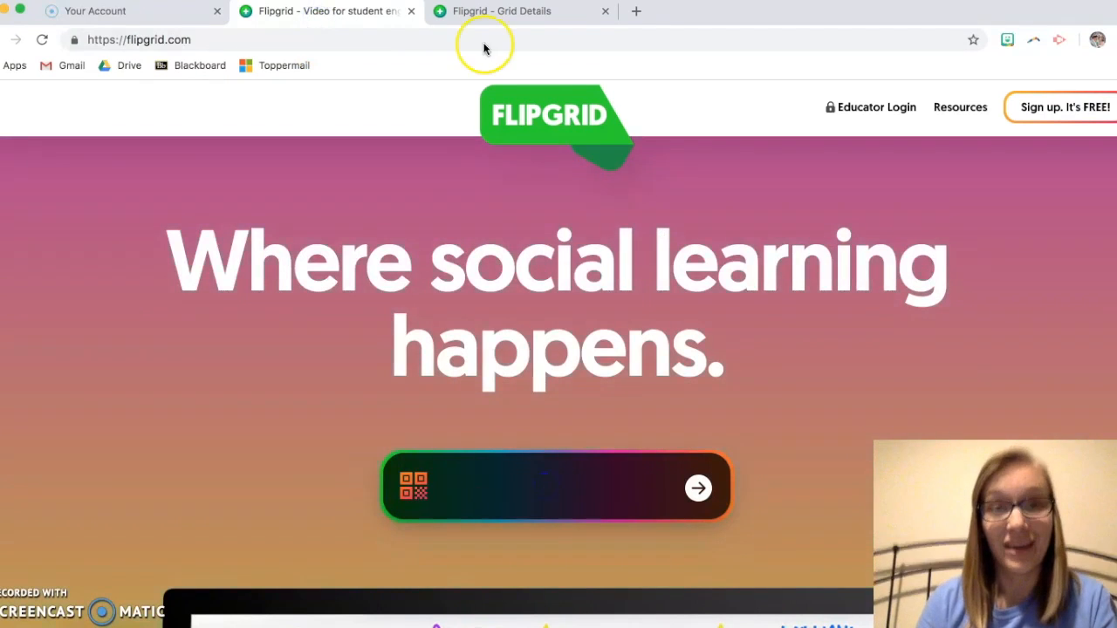
{"action": "left_click", "coordinate": [474, 11]}
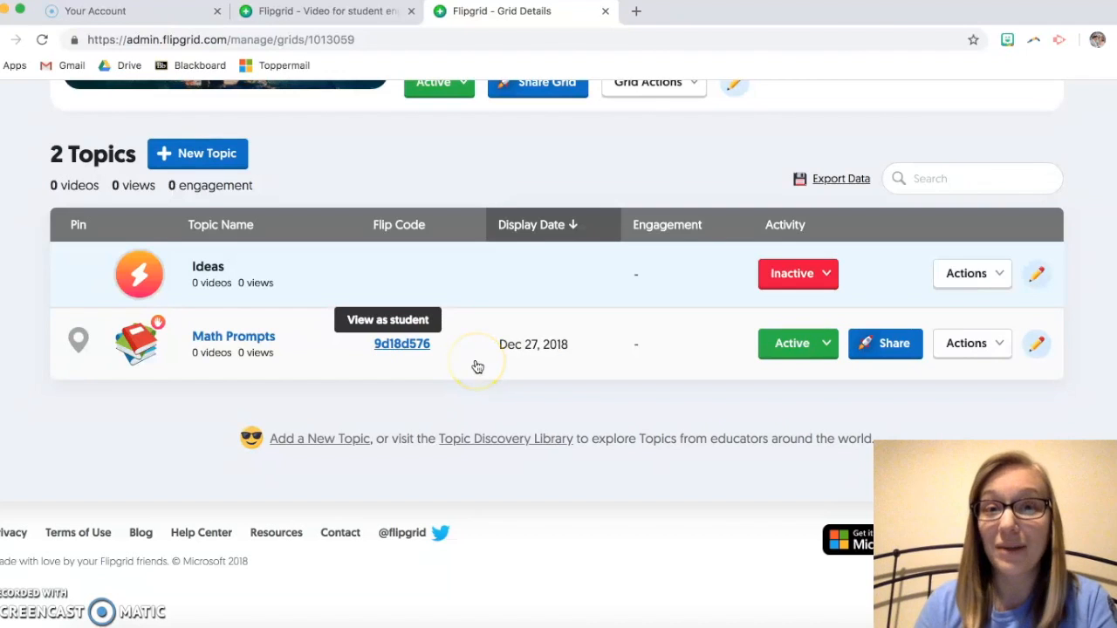
{"action": "scroll", "coordinate": [476, 365], "scroll_direction": "up", "scroll_amount": 1}
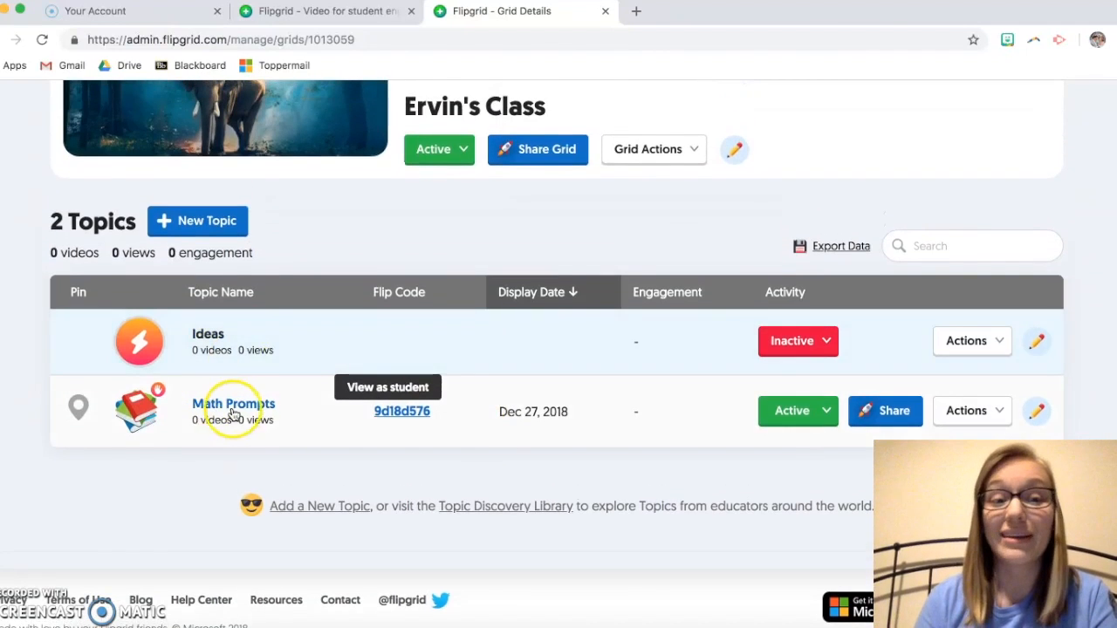
{"action": "scroll", "coordinate": [351, 483], "scroll_direction": "up", "scroll_amount": 2}
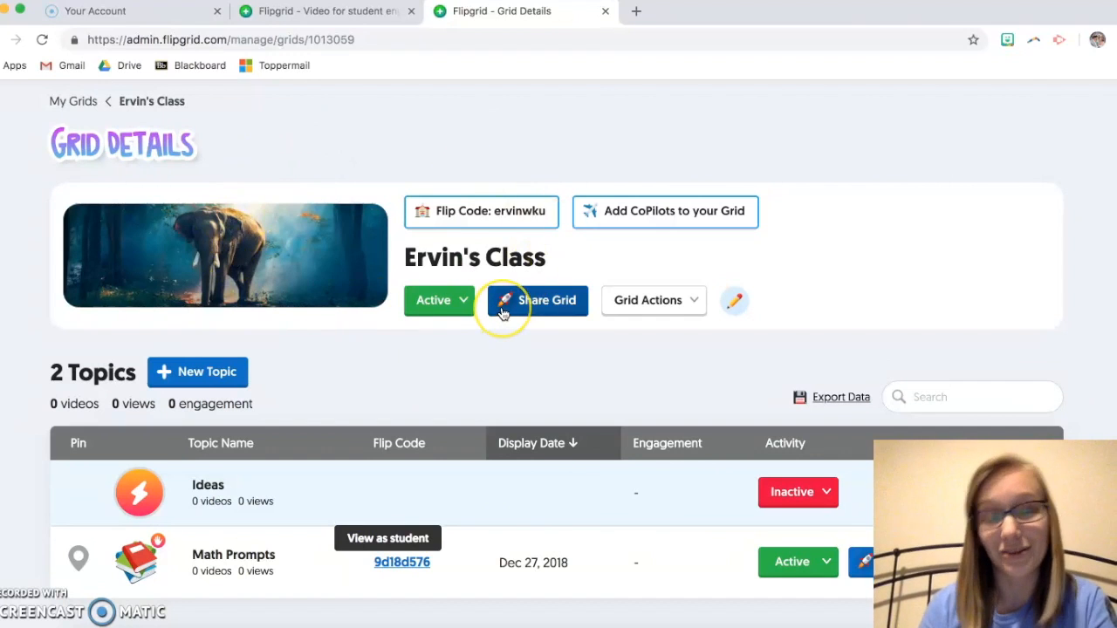
{"action": "scroll", "coordinate": [502, 312], "scroll_direction": "down", "scroll_amount": 3}
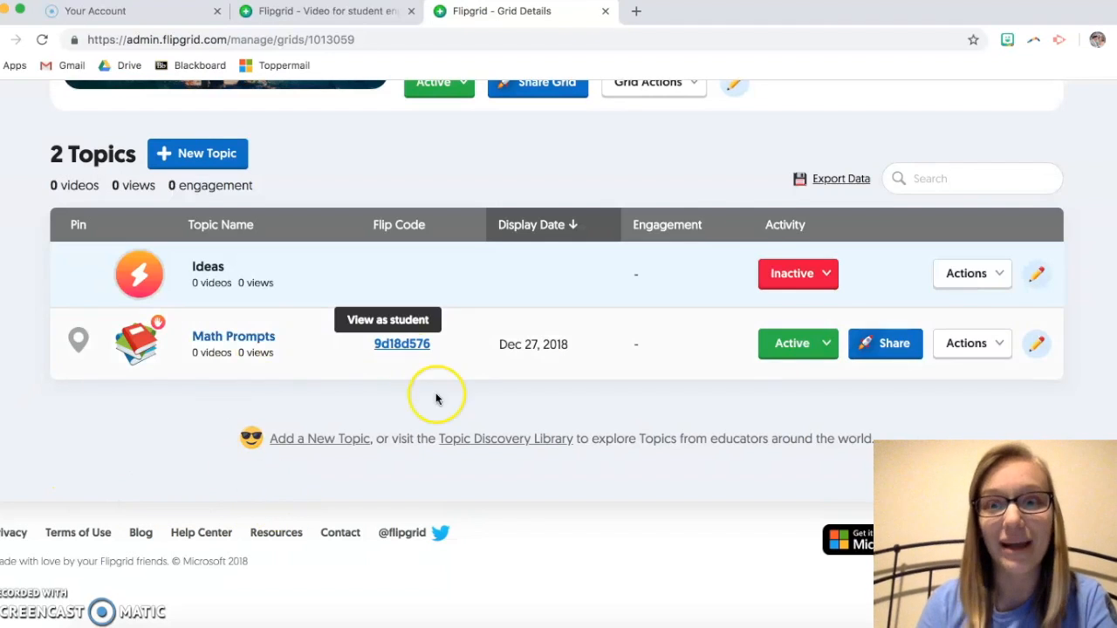
{"action": "scroll", "coordinate": [500, 542], "scroll_direction": "up", "scroll_amount": 3}
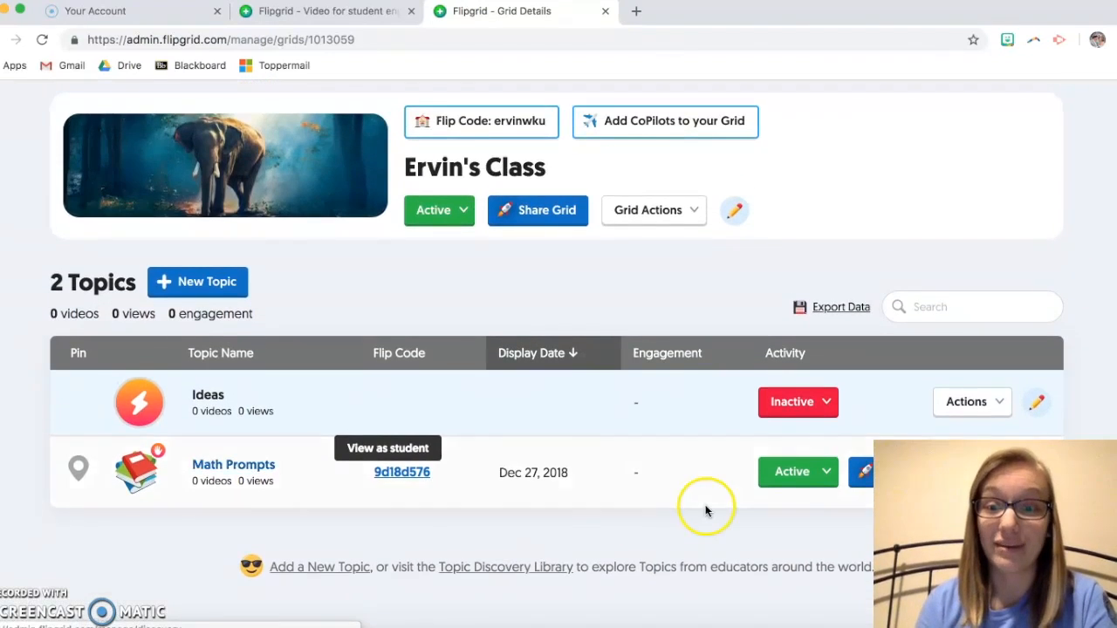
{"action": "scroll", "coordinate": [707, 510], "scroll_direction": "down", "scroll_amount": 3}
{"action": "left_click", "coordinate": [793, 349]}
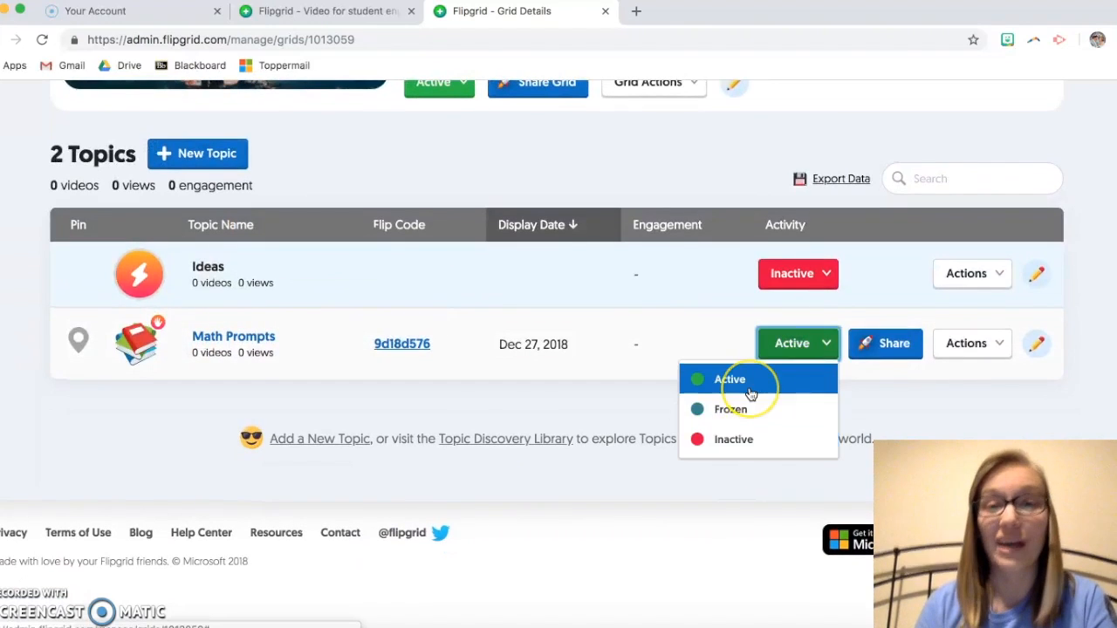
{"action": "left_click", "coordinate": [620, 299]}
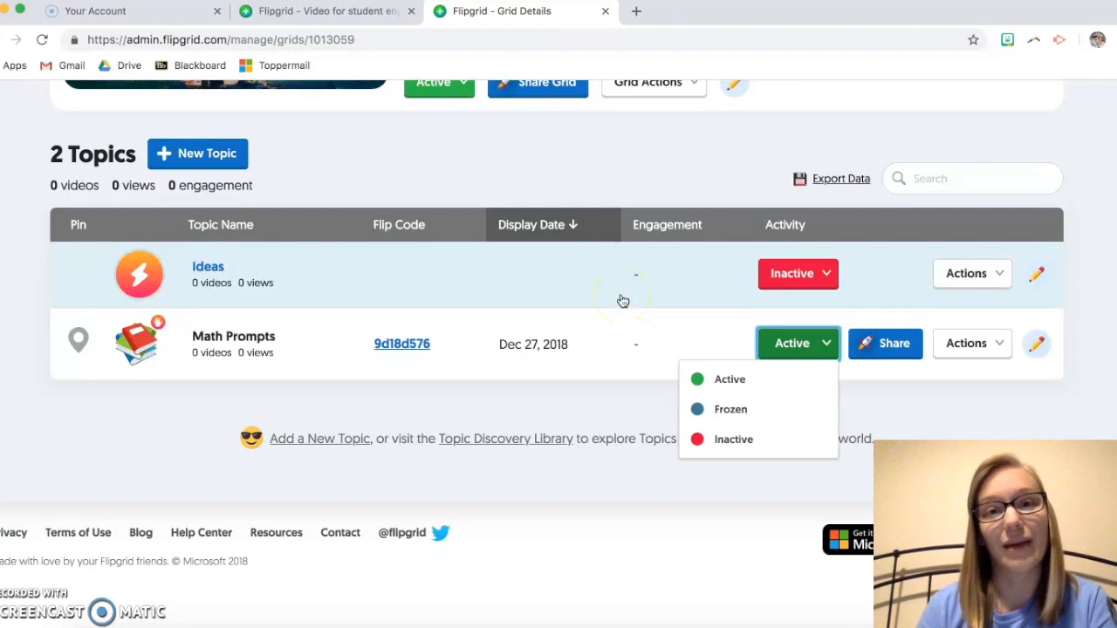
{"action": "left_click", "coordinate": [654, 158]}
{"action": "scroll", "coordinate": [625, 223], "scroll_direction": "up", "scroll_amount": 2}
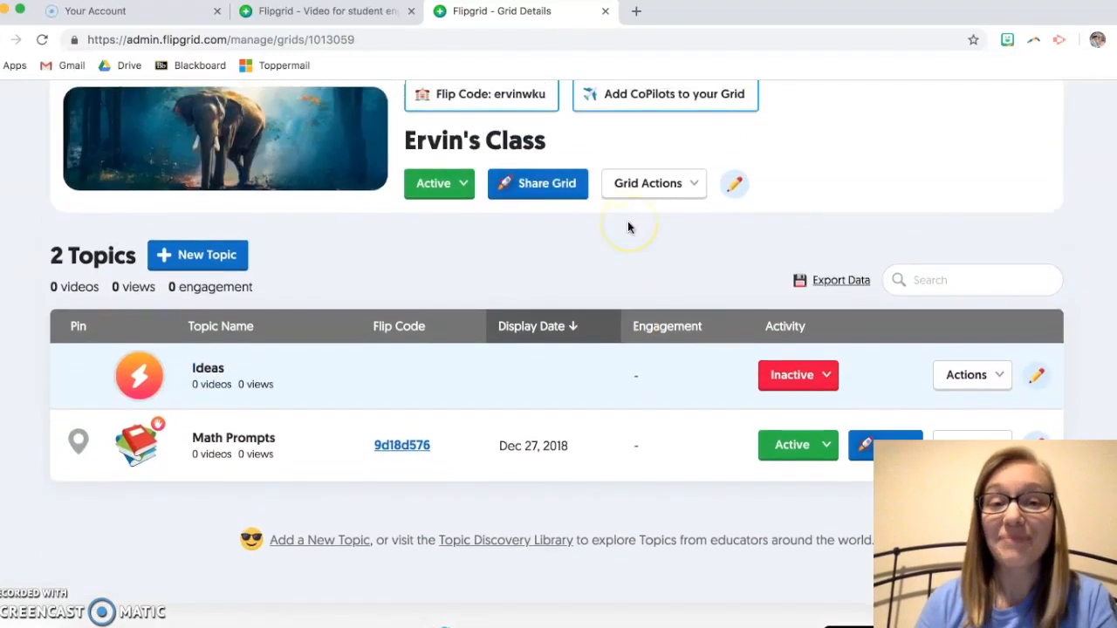
{"action": "scroll", "coordinate": [627, 221], "scroll_direction": "up", "scroll_amount": 1}
{"action": "scroll", "coordinate": [627, 220], "scroll_direction": "down", "scroll_amount": 3}
{"action": "left_click", "coordinate": [798, 321]}
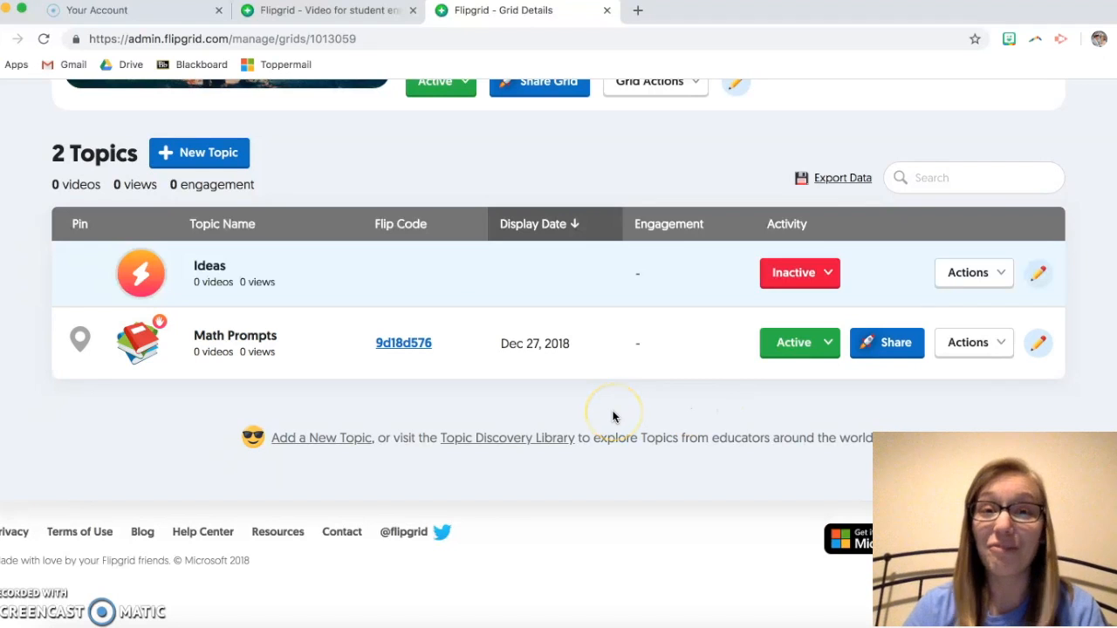
{"action": "scroll", "coordinate": [613, 416], "scroll_direction": "up", "scroll_amount": 1}
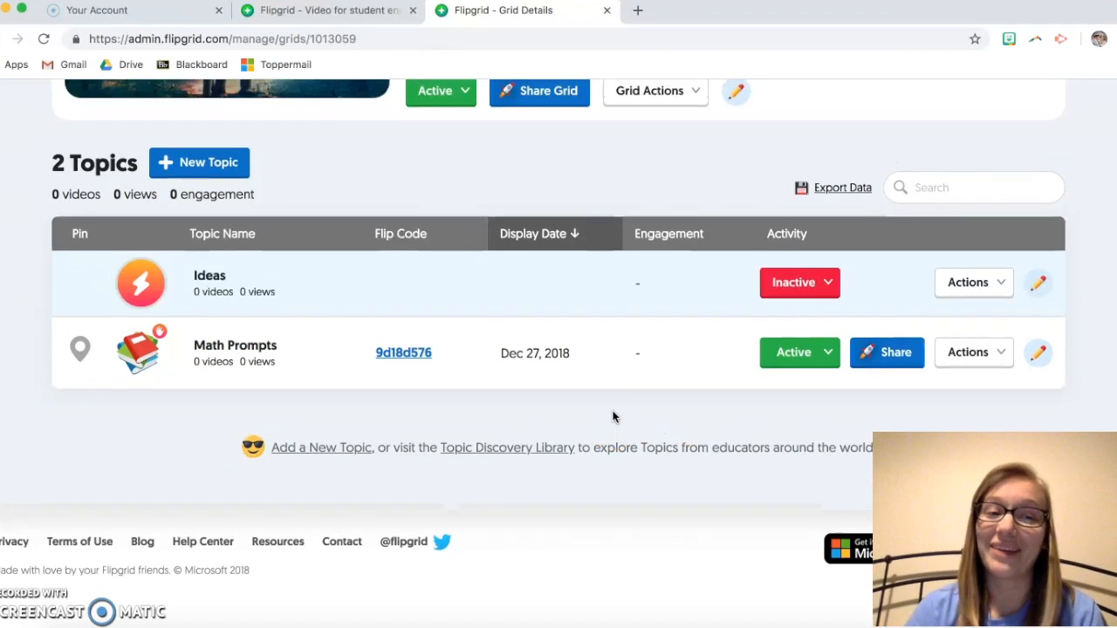